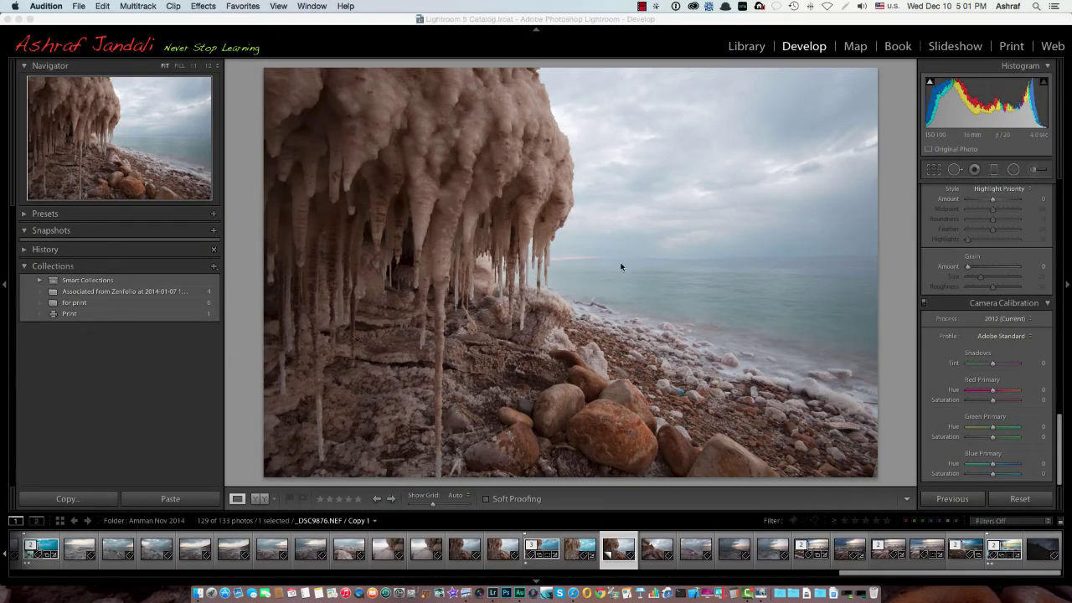
Enable profile corrections and chromatic aberration removal in the basic lens corrections for the photo
scroll(955, 280, up, 1)
scroll(954, 278, up, 5)
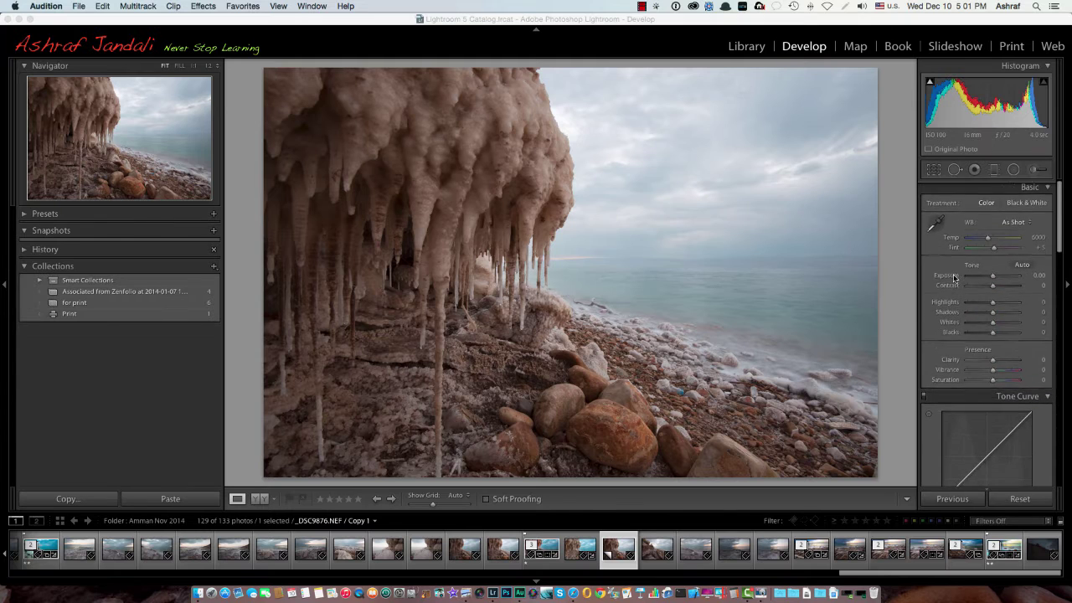
scroll(953, 278, up, 10)
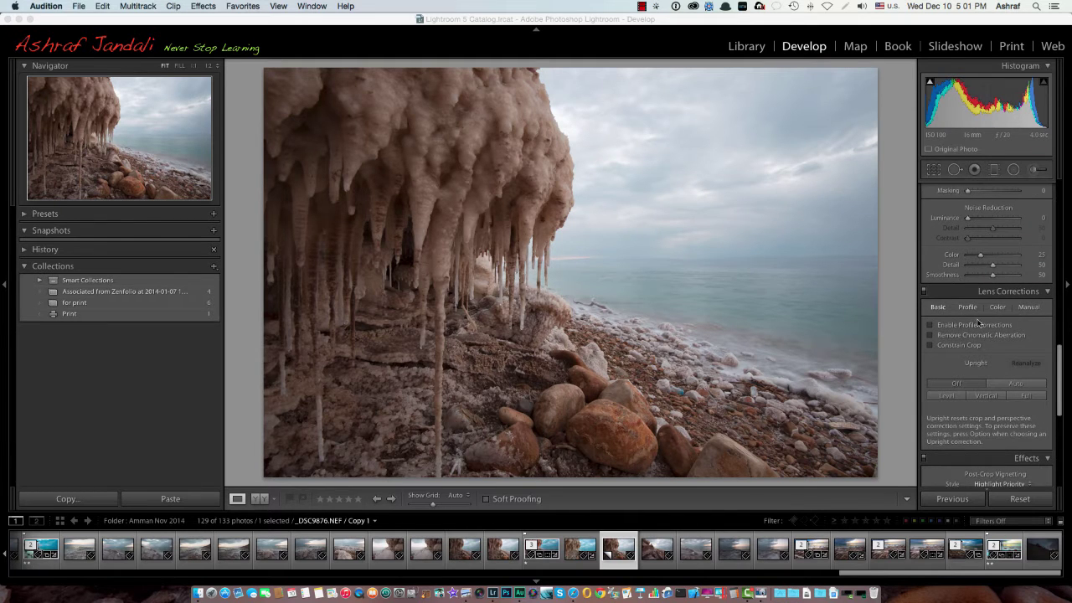
click(952, 327)
click(951, 327)
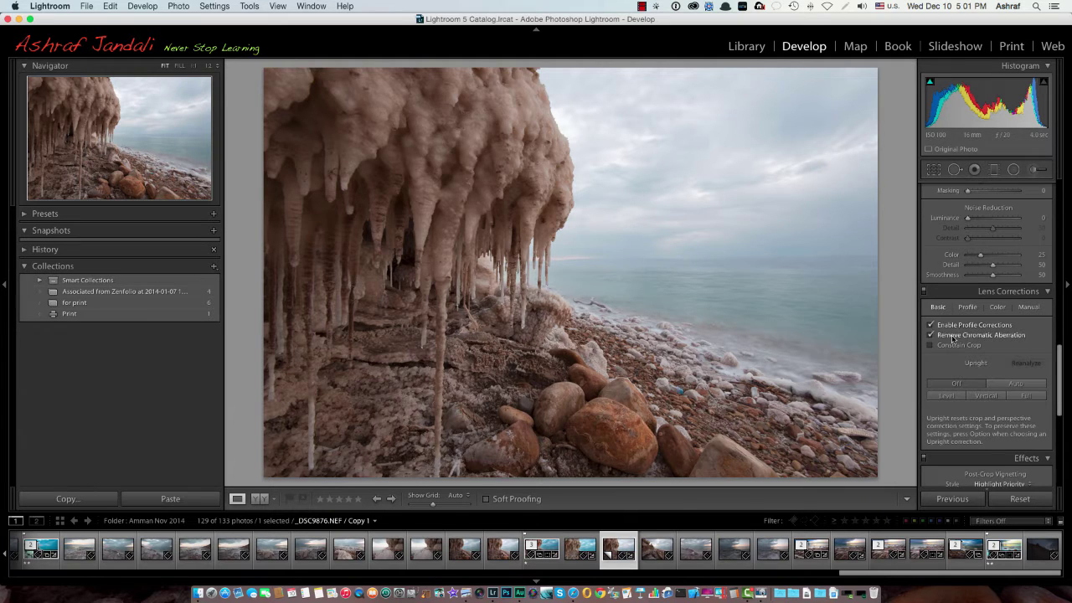
Try the Camera Landscape and Camera Standard calibration profiles on the photo, then return to Adobe Standard
scroll(952, 338, down, 10)
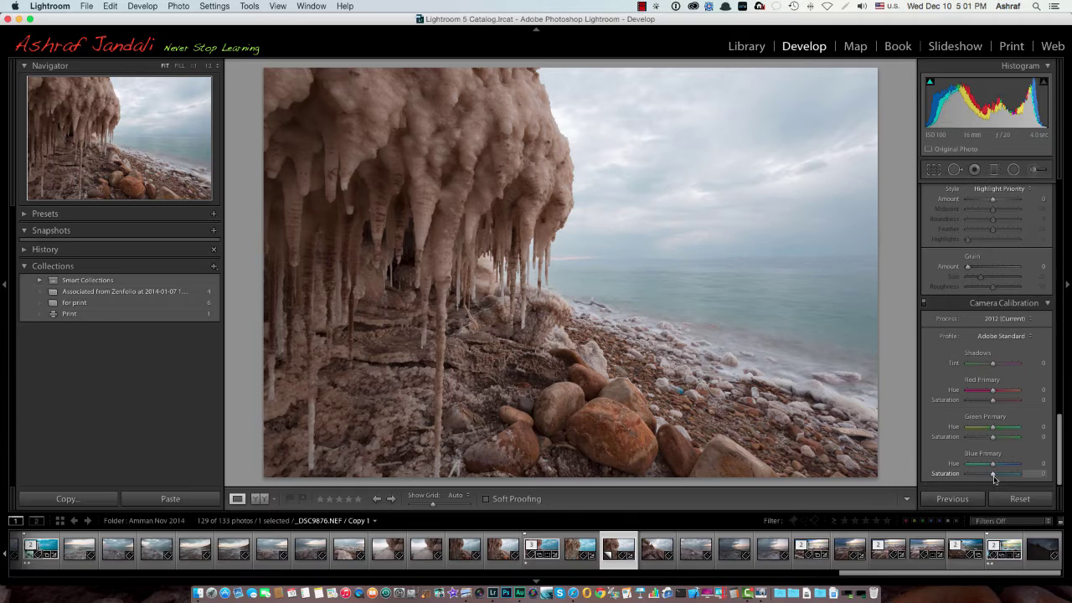
click(1020, 337)
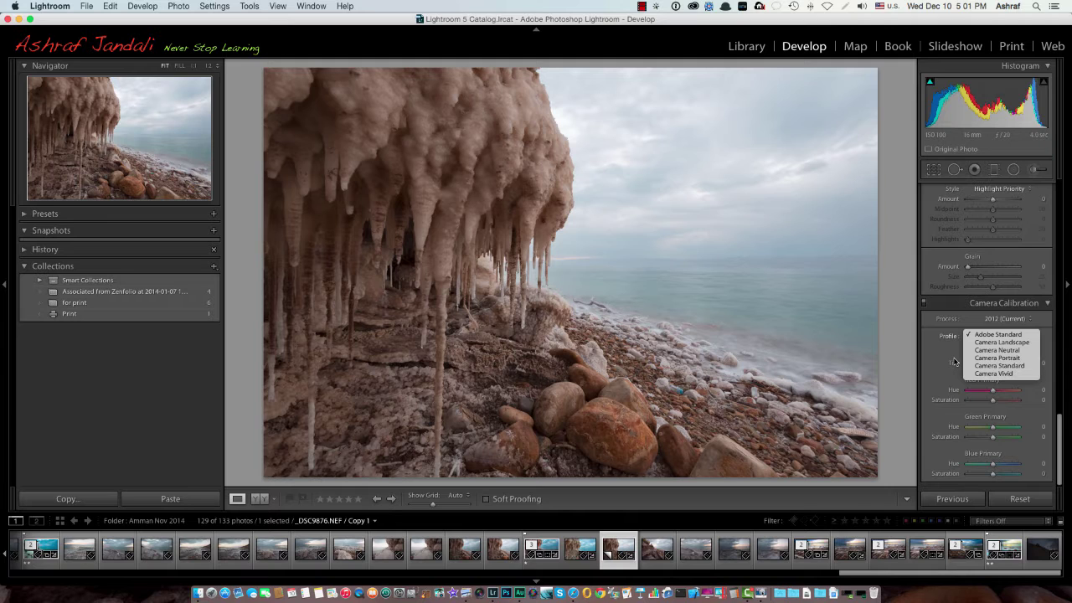
click(1022, 342)
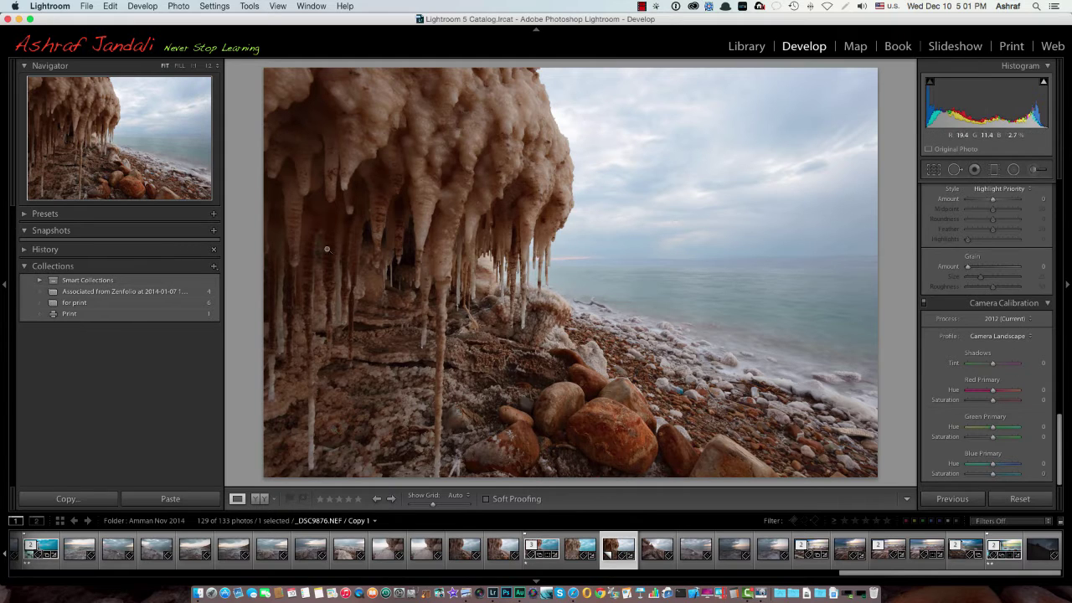
click(1017, 336)
click(1015, 358)
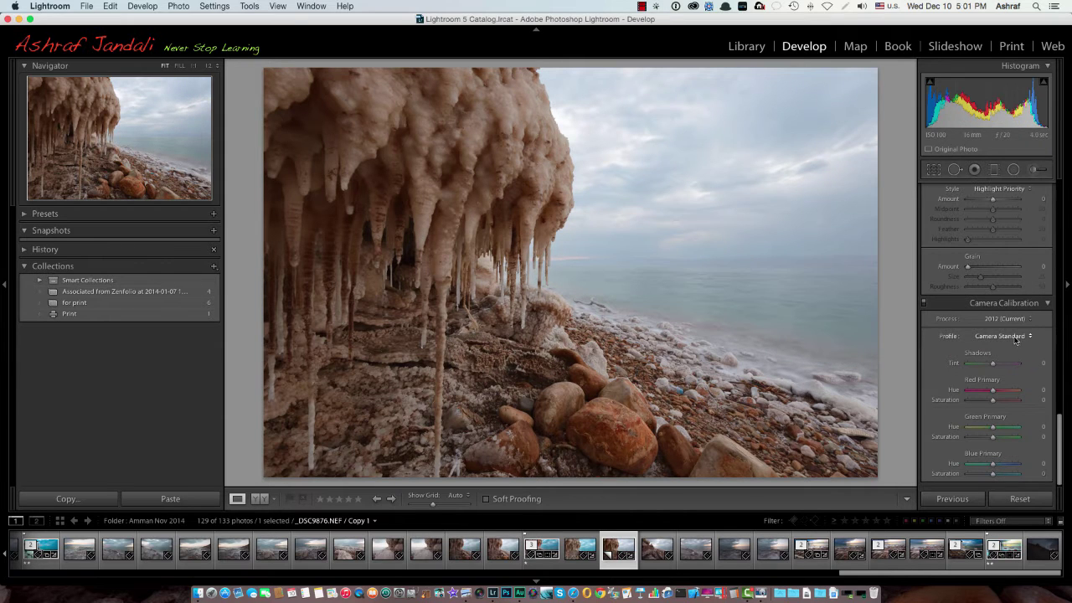
click(1017, 335)
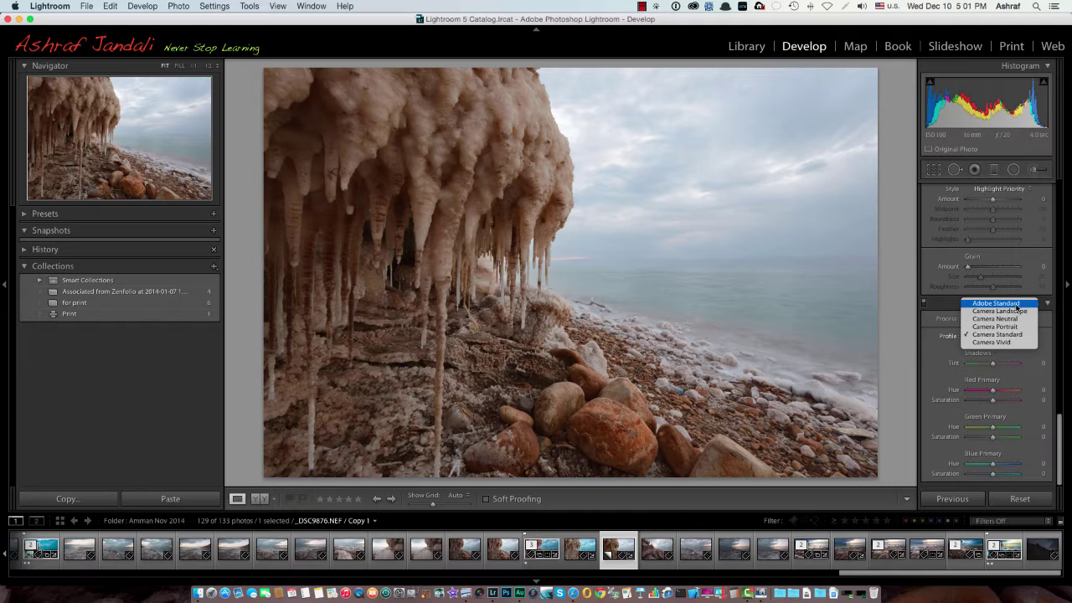
click(1015, 305)
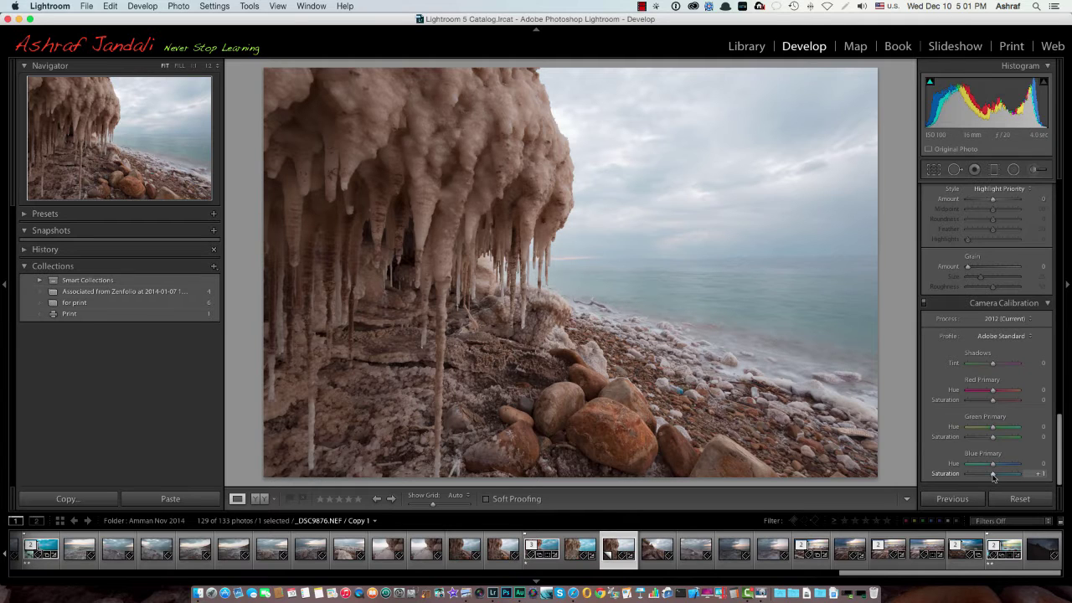
Set the Blue Primary saturation to +48 in the camera calibration and dismiss the trackpad battery notification
drag(994, 477, 1005, 476)
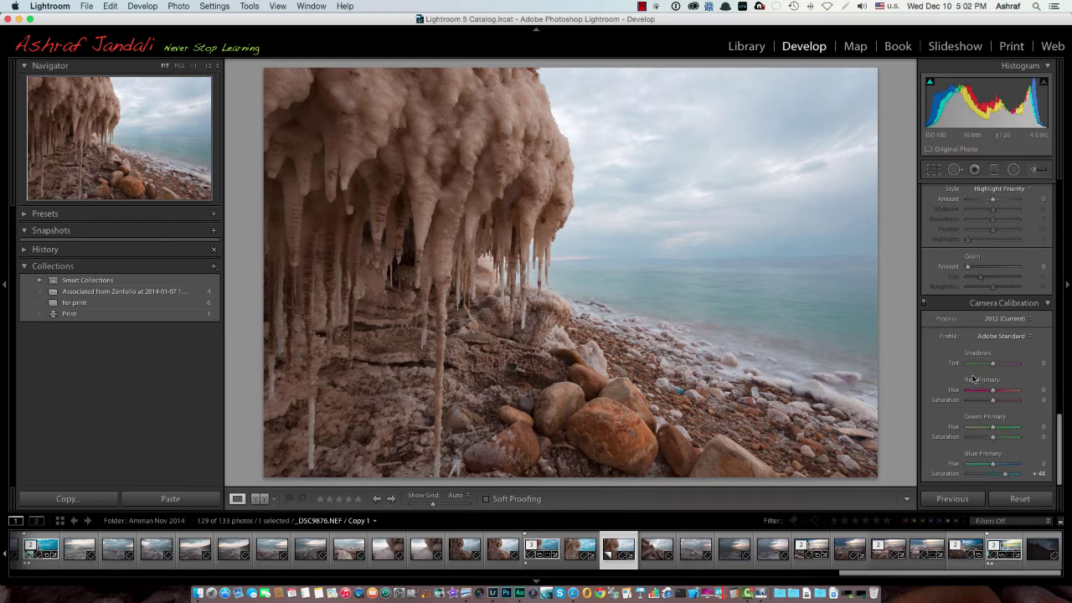
scroll(974, 380, up, 10)
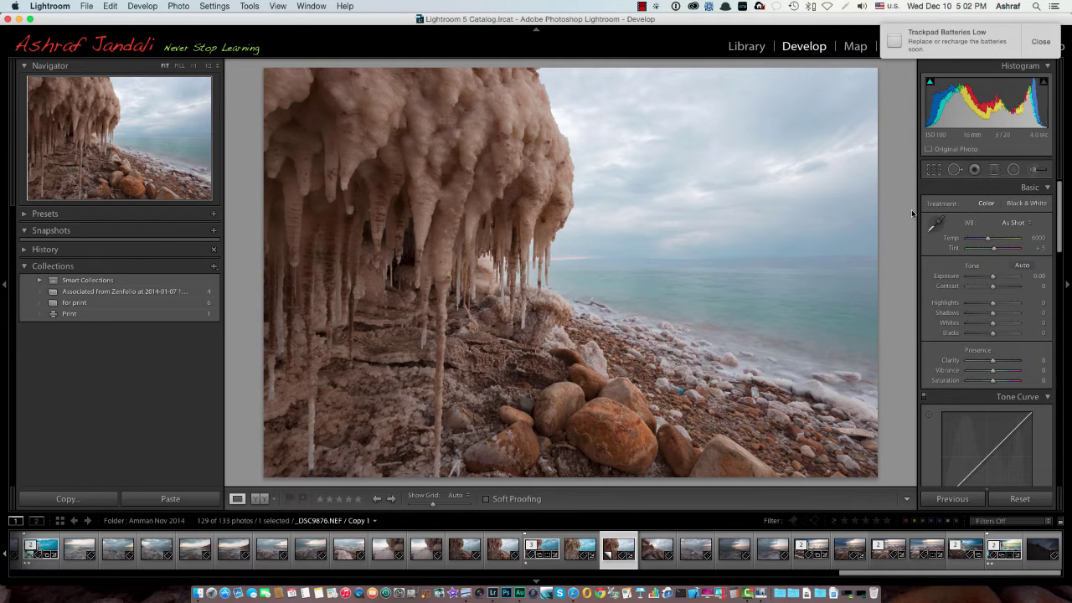
click(1045, 45)
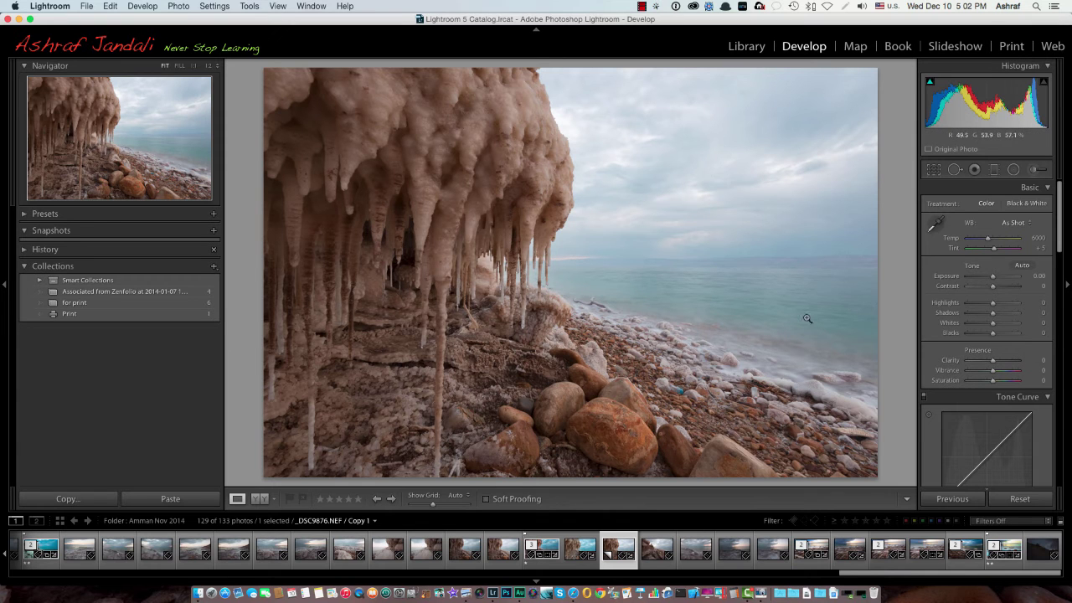
Set a custom white balance by sampling a salt-covered stone on the shore as the neutral target
click(704, 386)
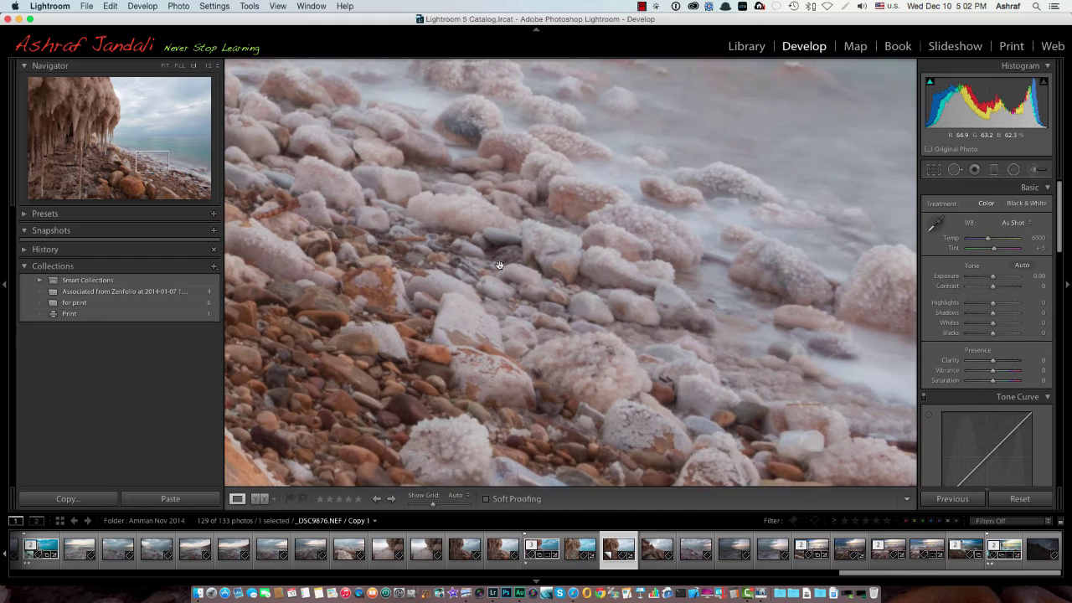
scroll(499, 266, left, 5)
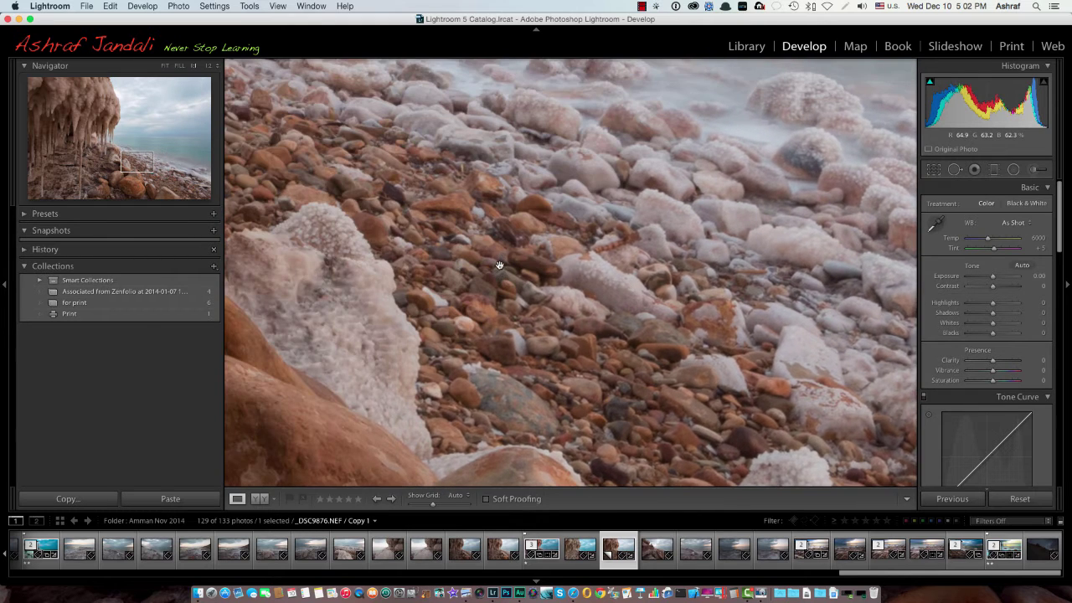
scroll(500, 265, right, 5)
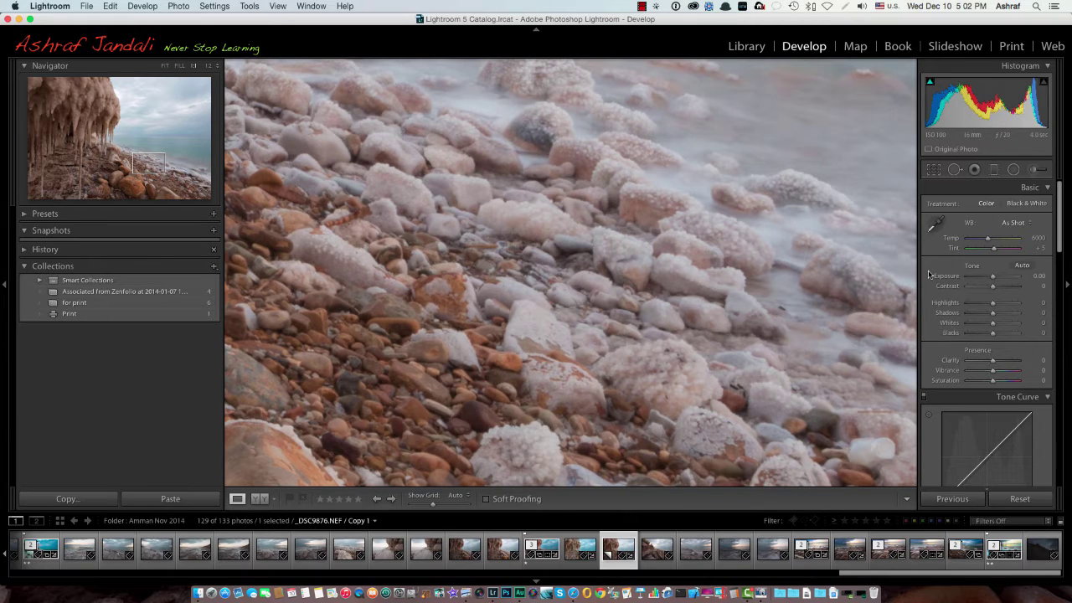
click(936, 225)
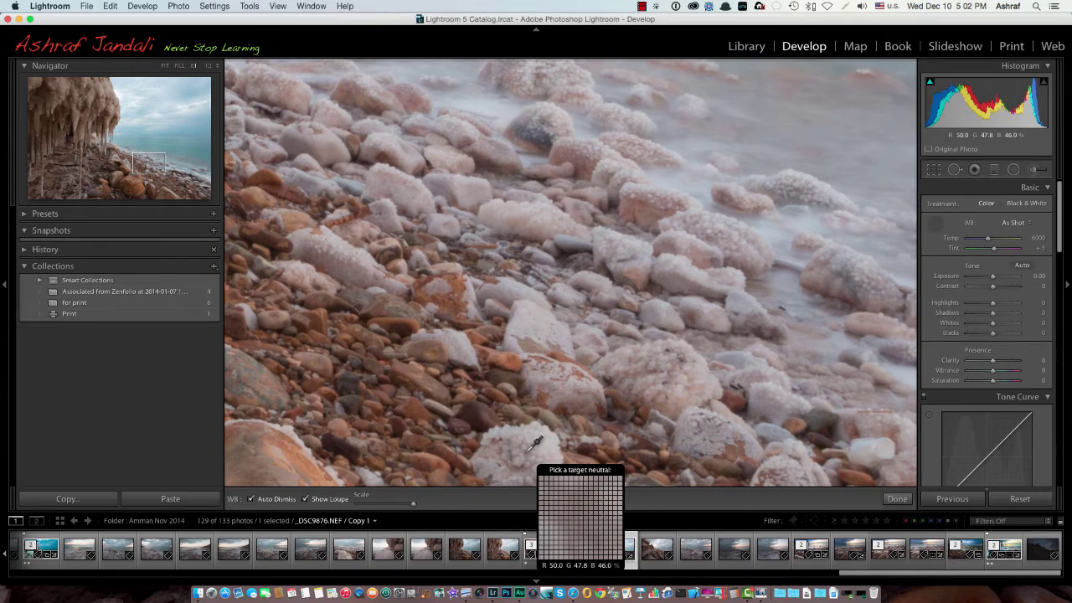
click(529, 449)
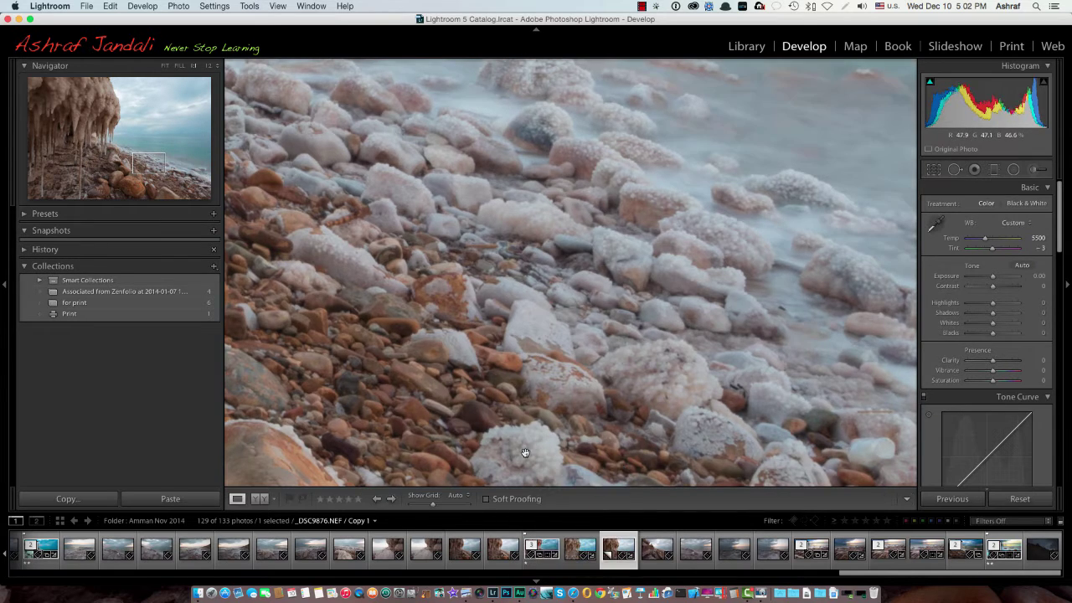
click(618, 380)
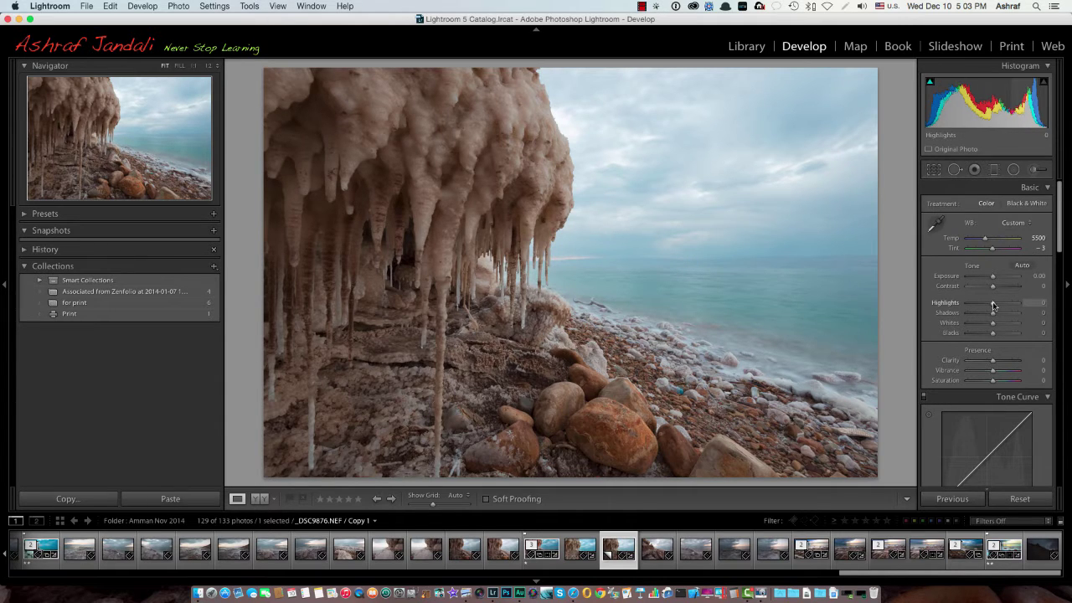
Set Highlights to -100, Shadows to +55, Whites to +27 and Blacks to -32, and compare the photo with its before version
drag(994, 306, 952, 304)
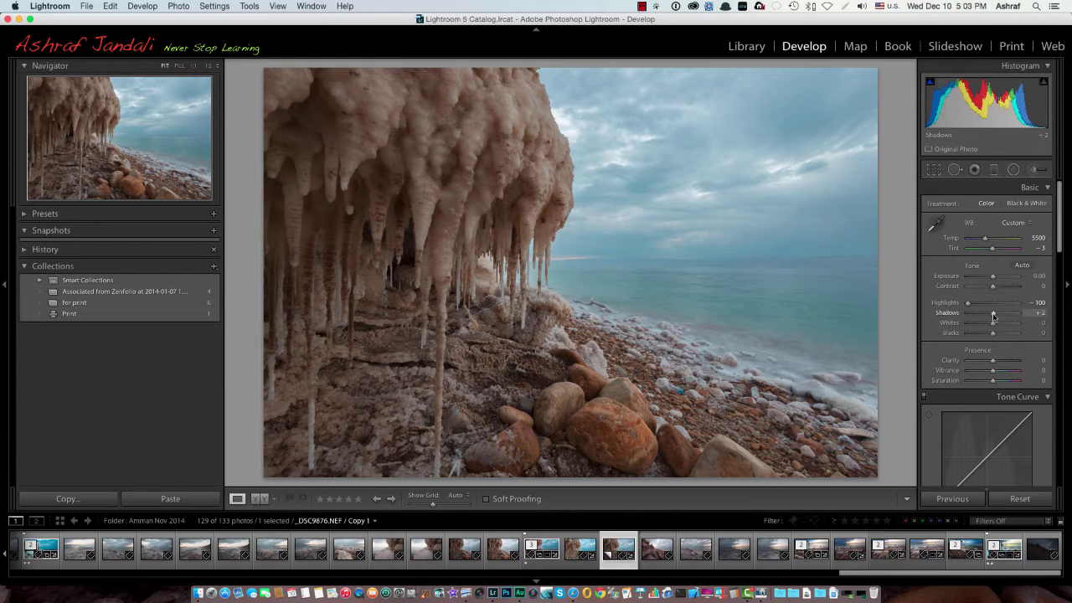
drag(993, 316, 1007, 315)
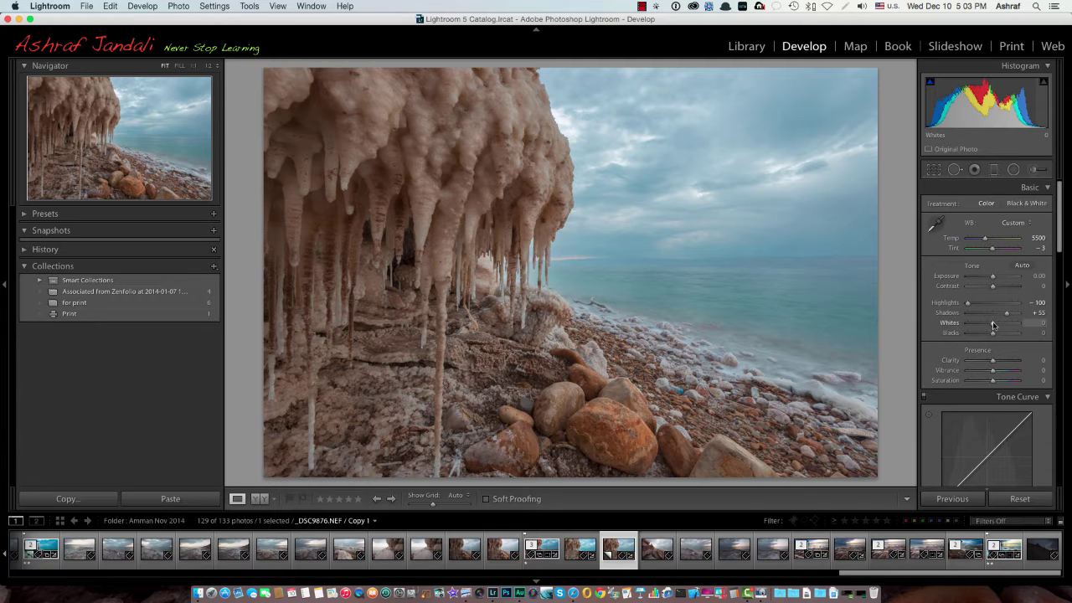
key(alt)
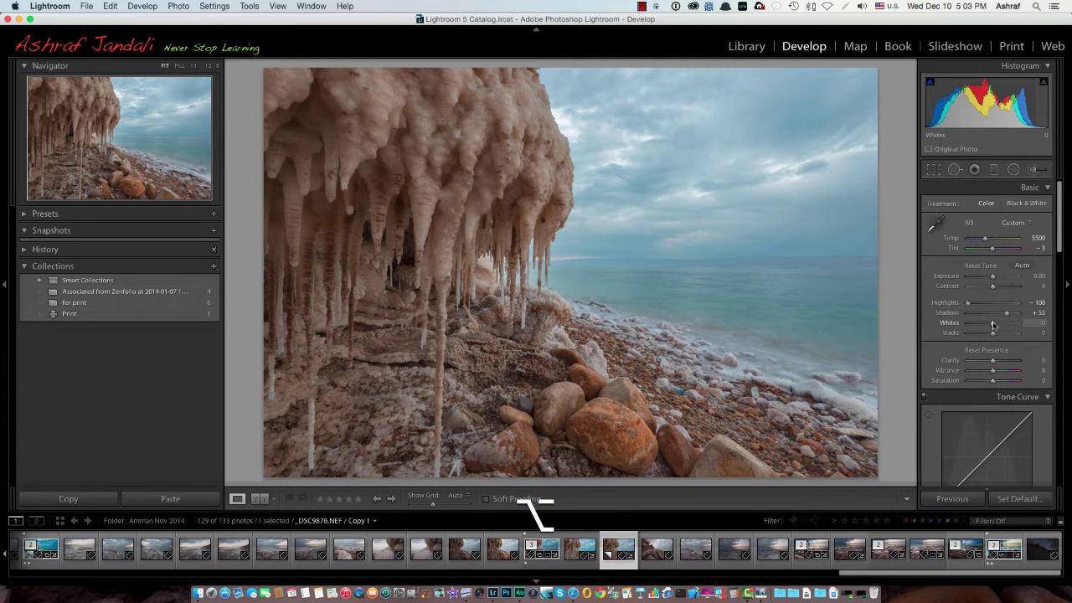
drag(993, 325, 986, 335)
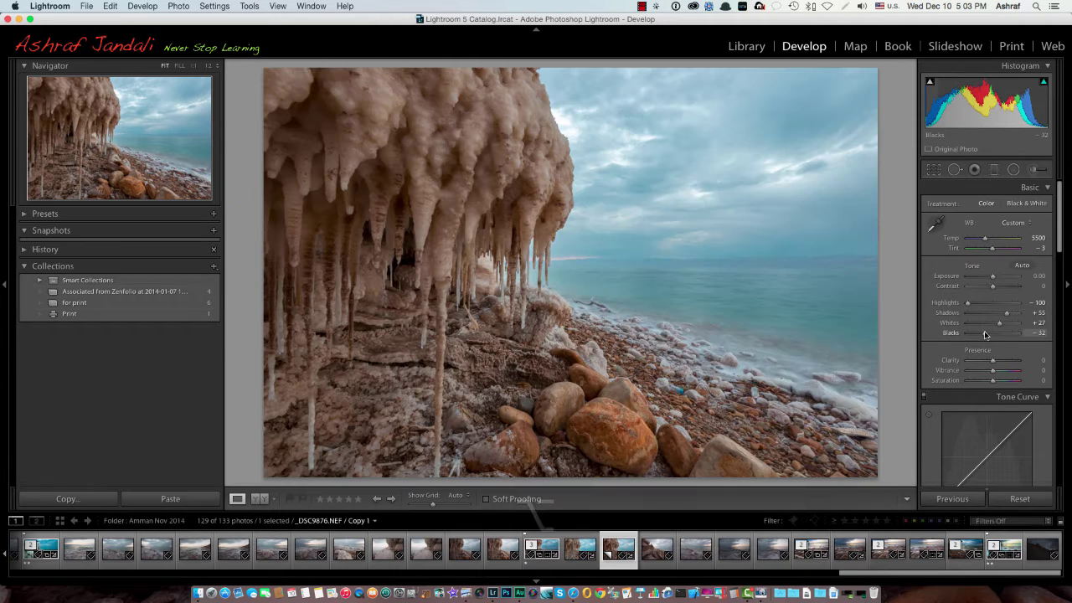
key(backslash)
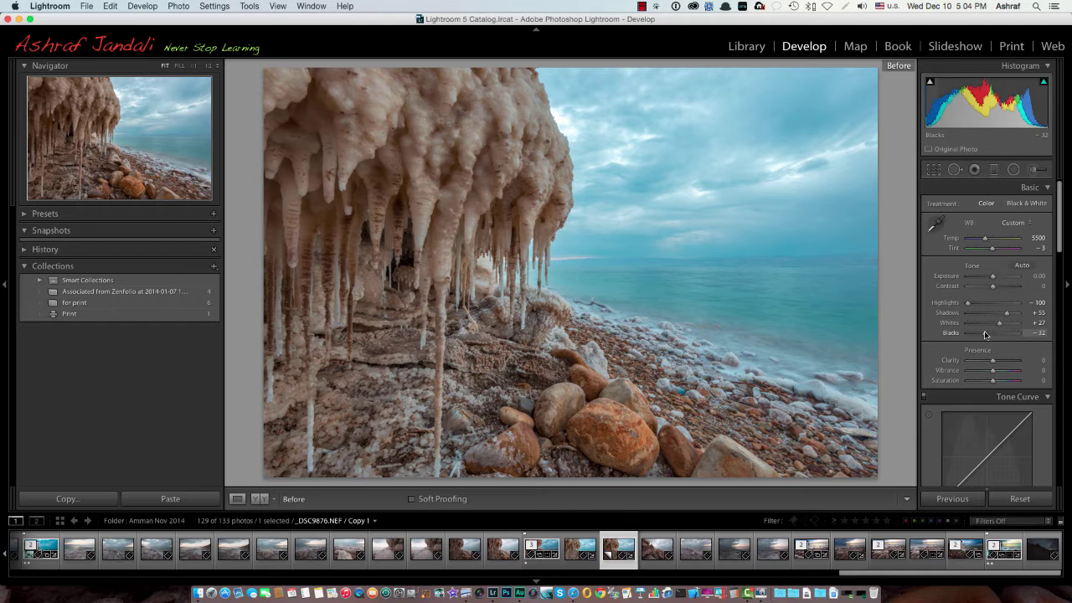
key(backslash)
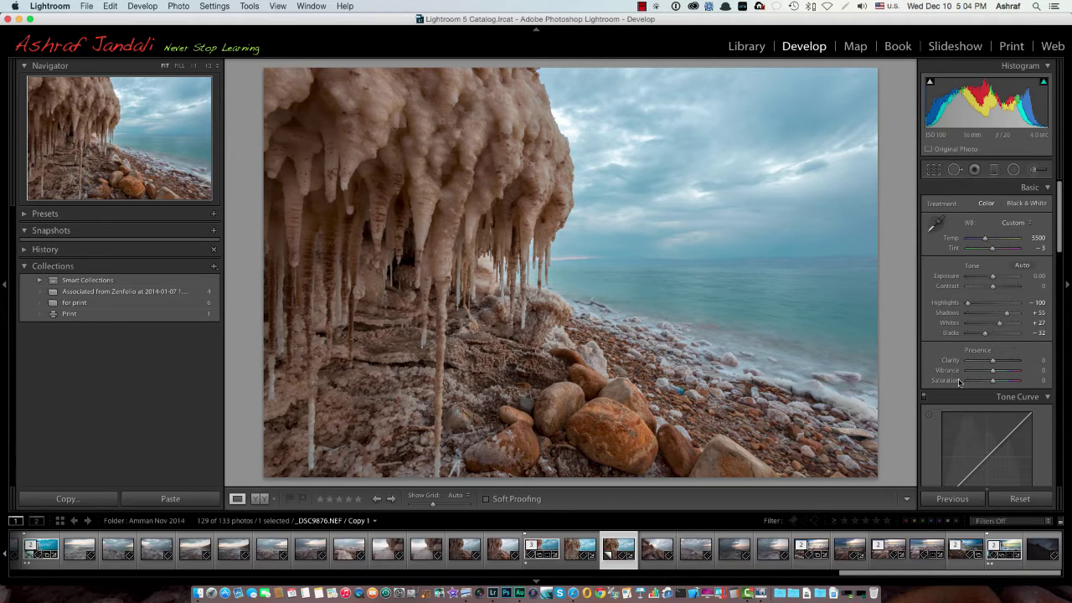
Check the sea and sky close up for noise and set the luminance noise reduction to 15
scroll(943, 381, down, 5)
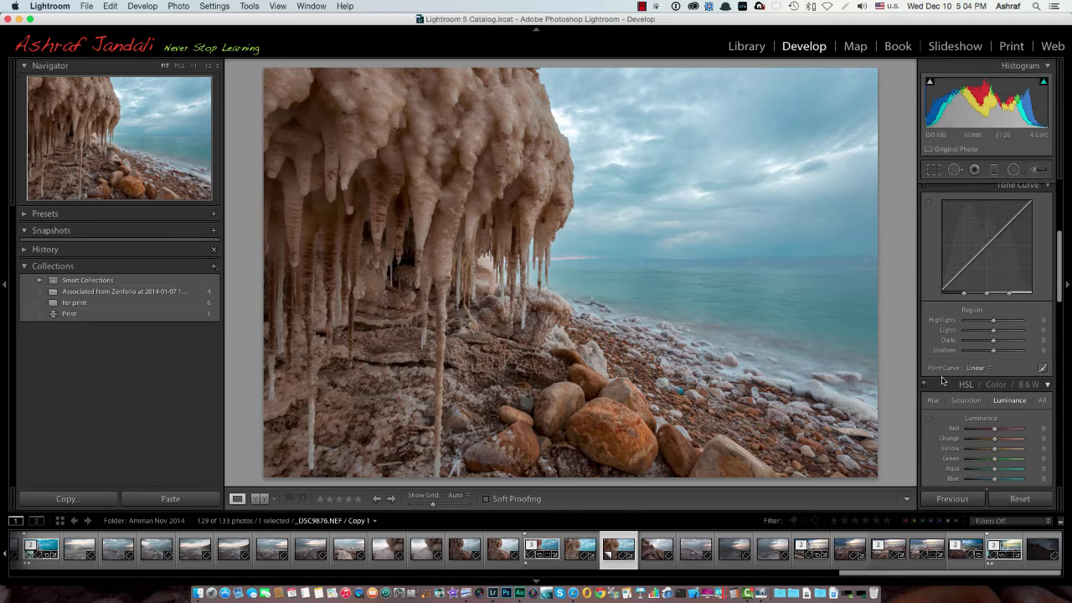
scroll(942, 381, down, 10)
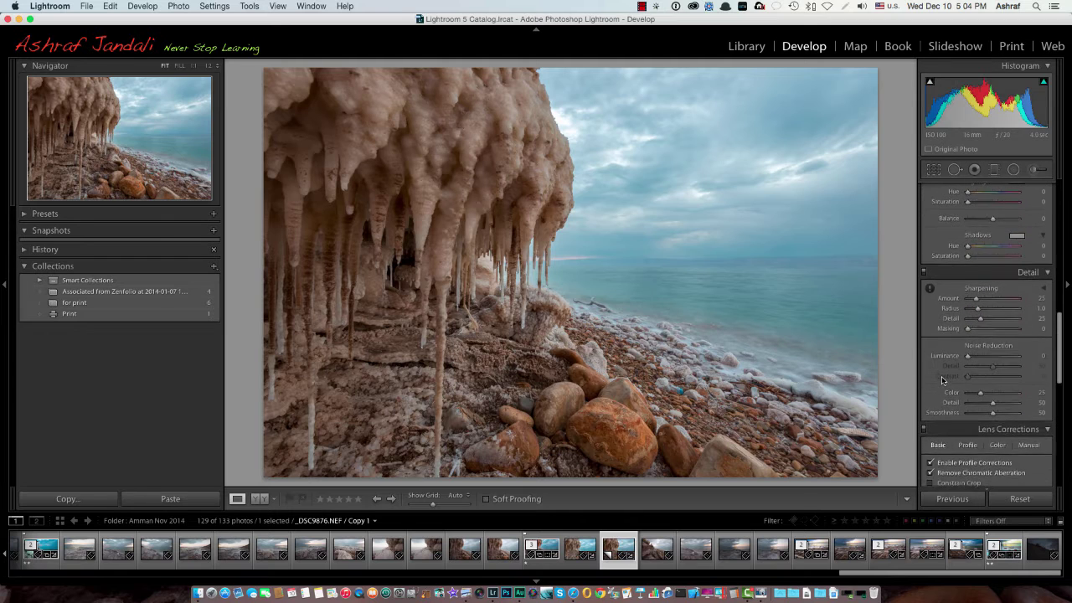
scroll(942, 381, down, 2)
click(674, 281)
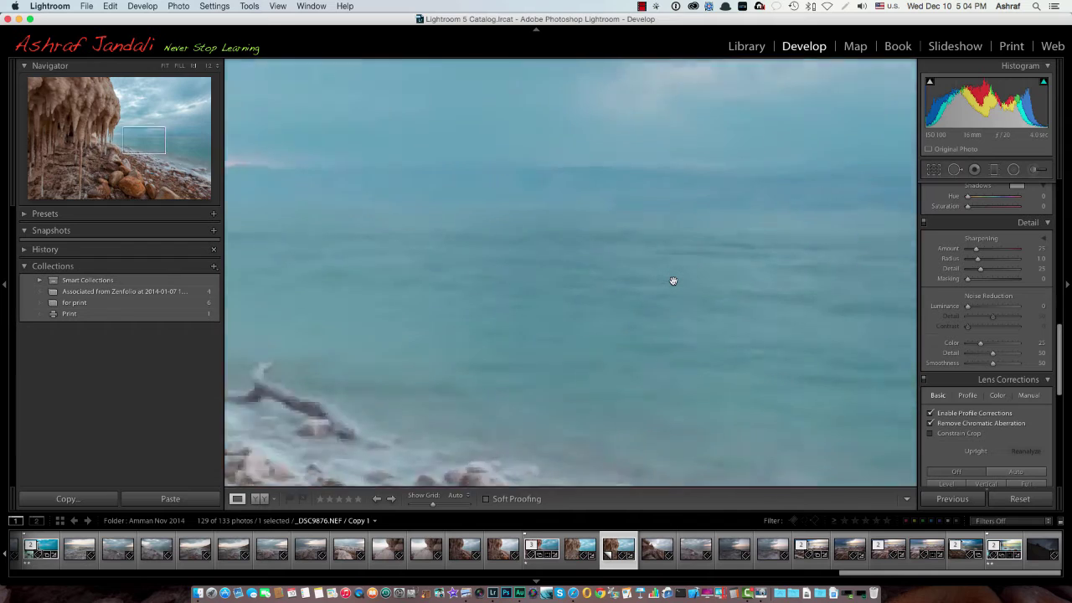
scroll(673, 280, up, 5)
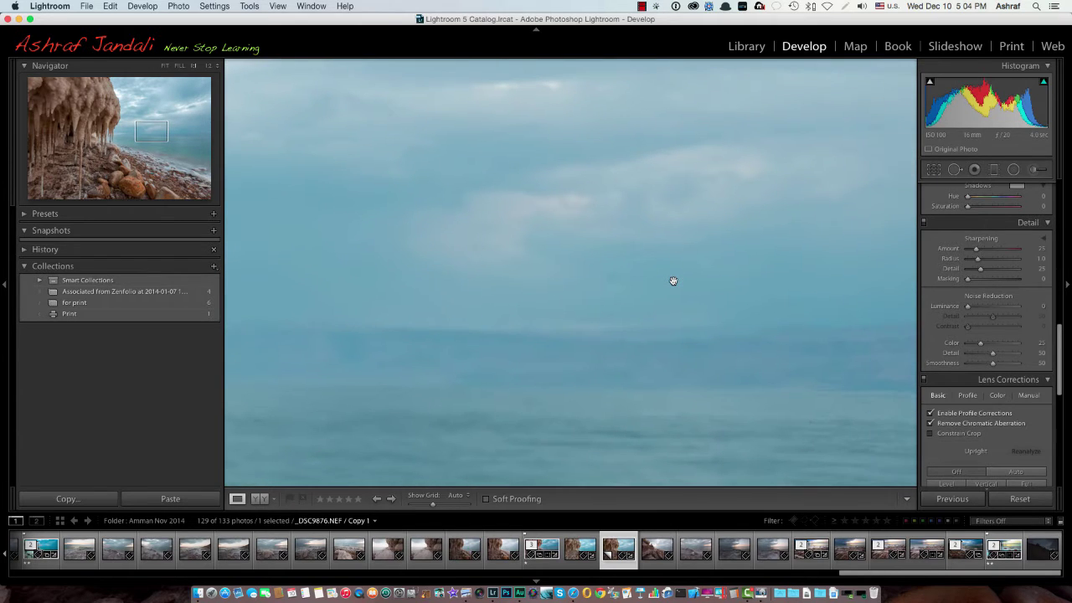
scroll(673, 281, down, 3)
scroll(673, 281, up, 3)
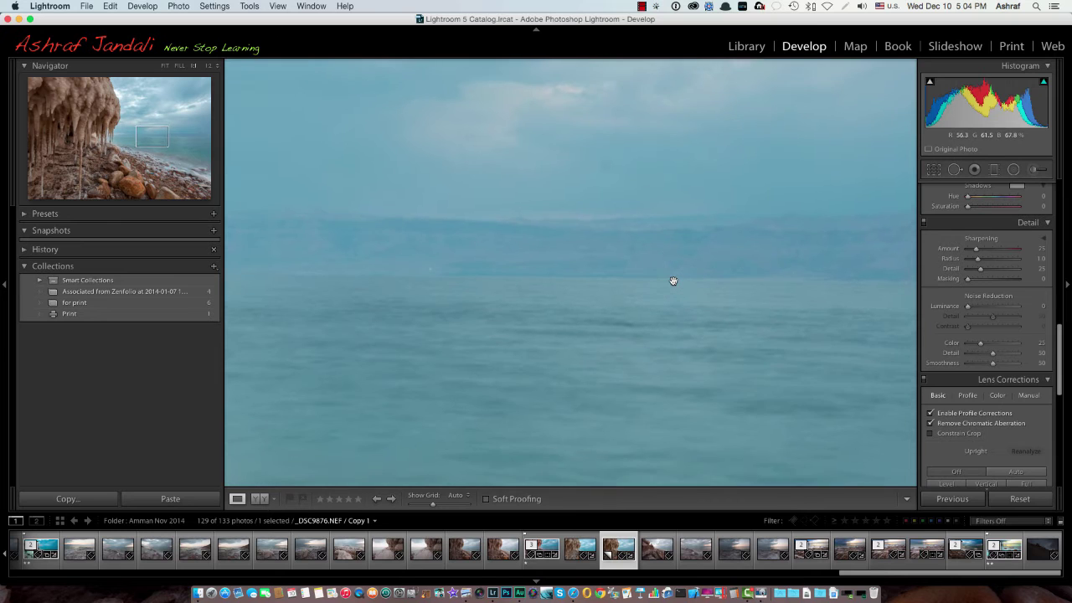
scroll(674, 281, up, 3)
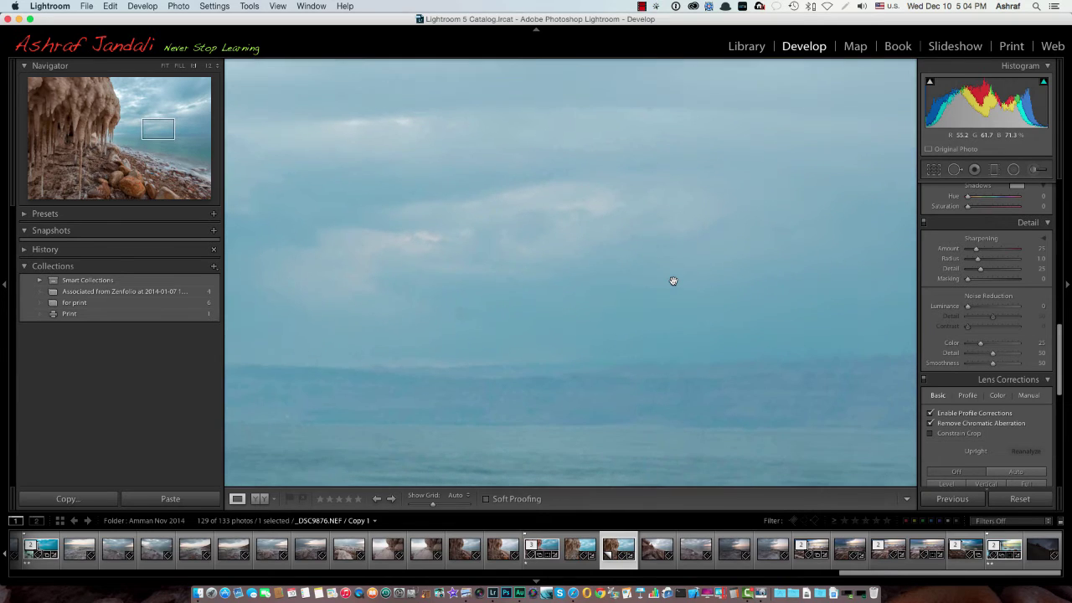
click(1033, 305)
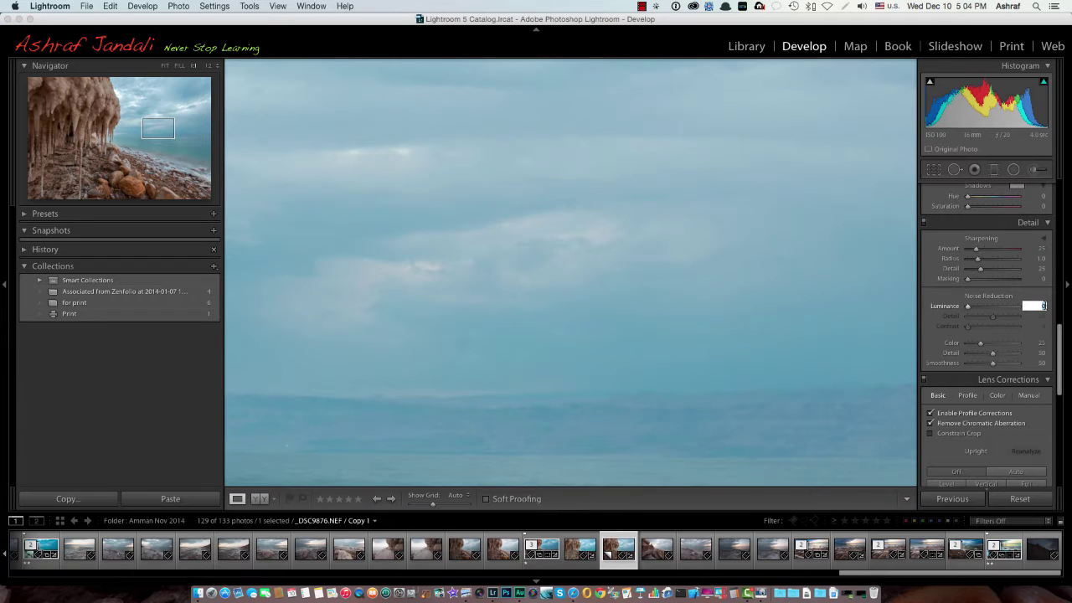
text(15)
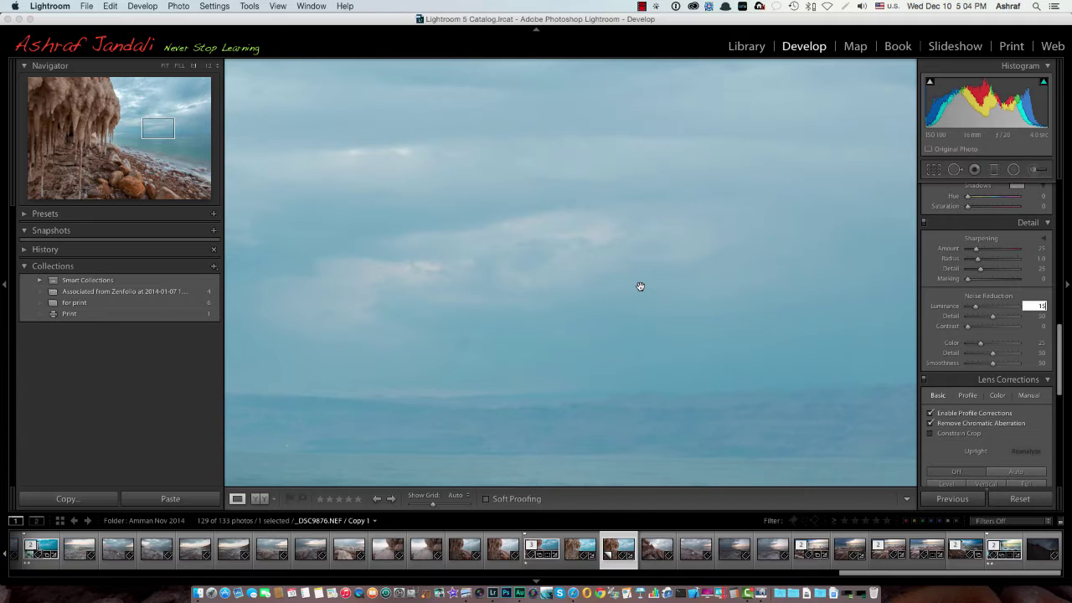
key(Return)
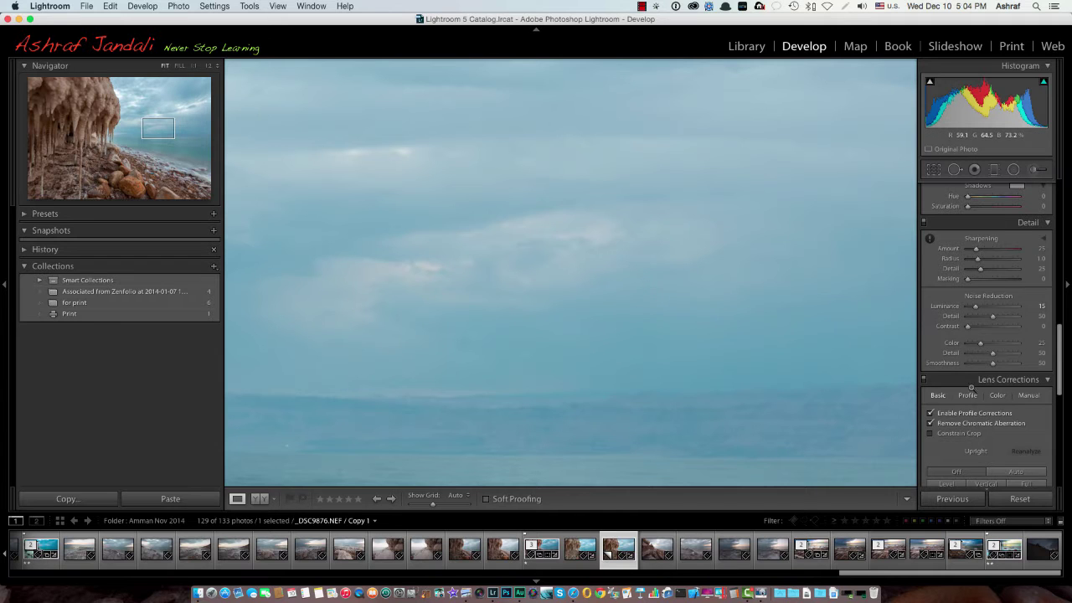
Apply the Level Upright correction to straighten the photo's horizon
scroll(973, 391, down, 4)
key(z)
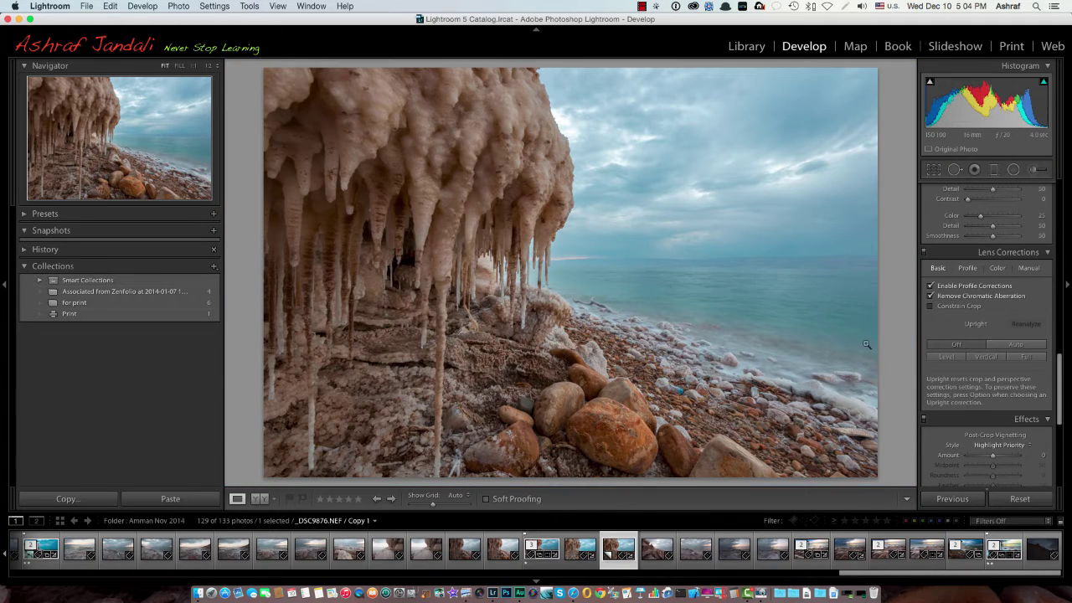
click(945, 358)
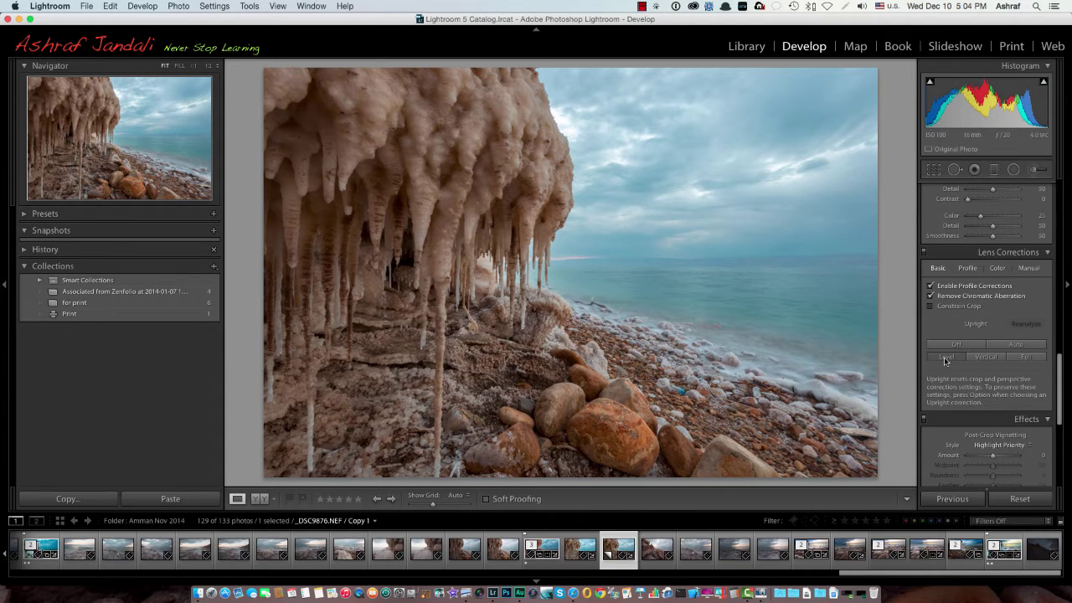
Send the developed photo to Adobe Photoshop CC 2014 for further editing
scroll(945, 360, down, 10)
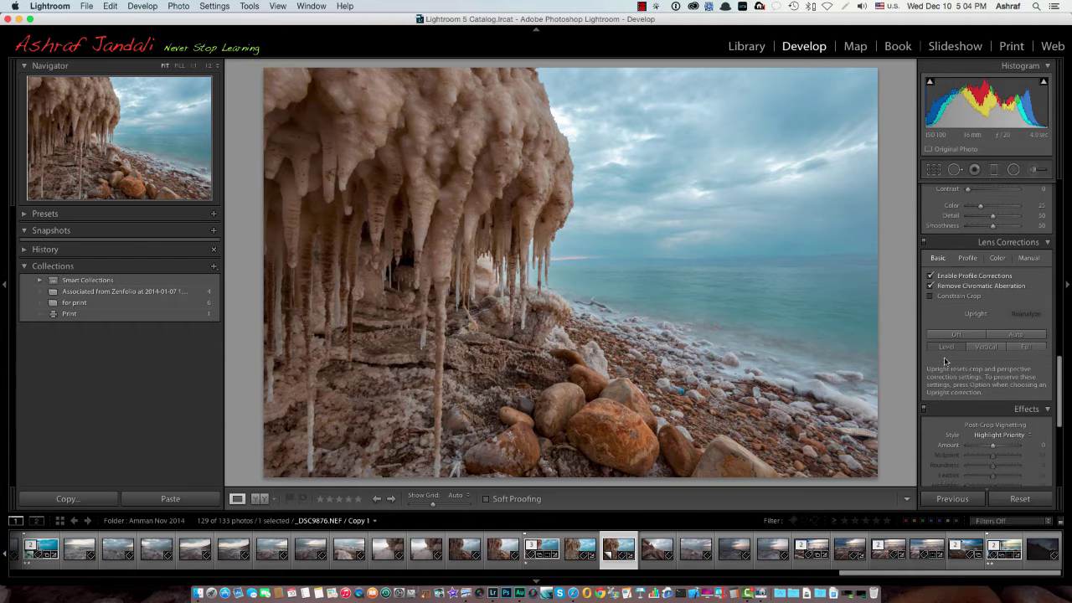
scroll(945, 362, up, 15)
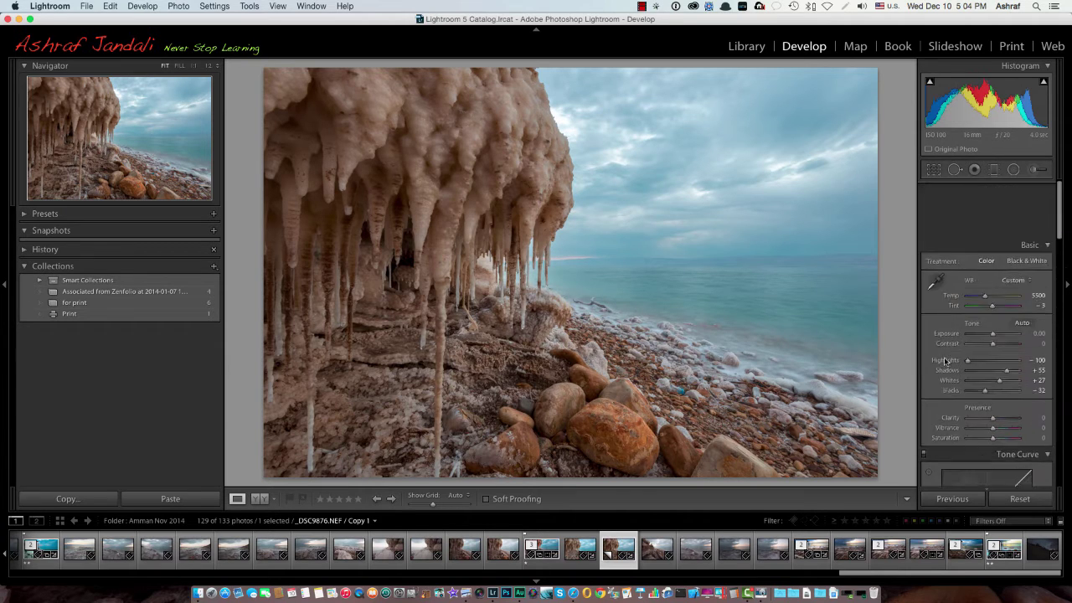
right_click(574, 297)
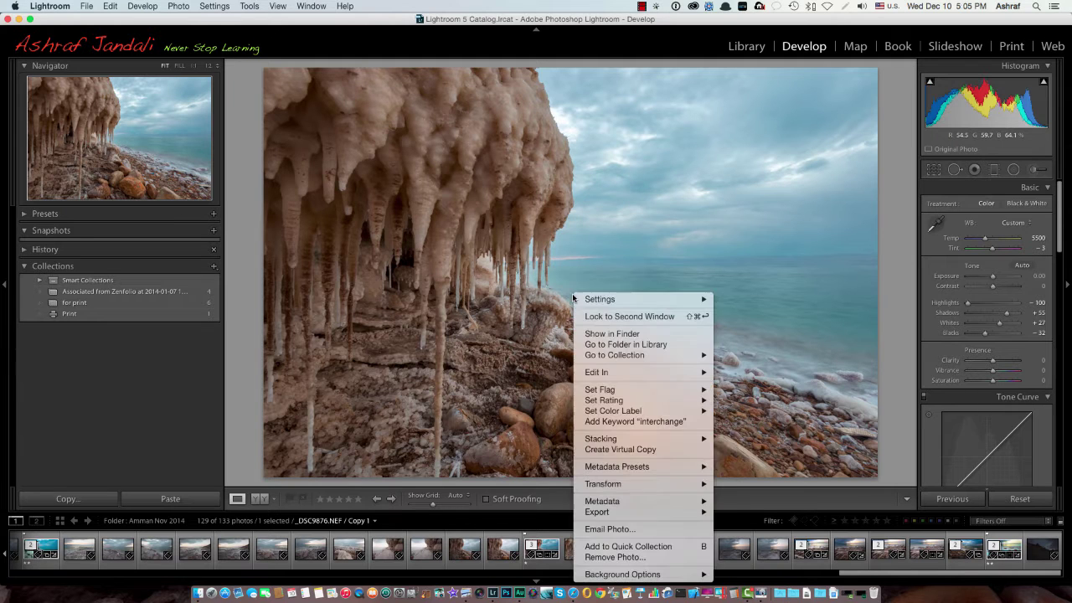
mouse_move(678, 373)
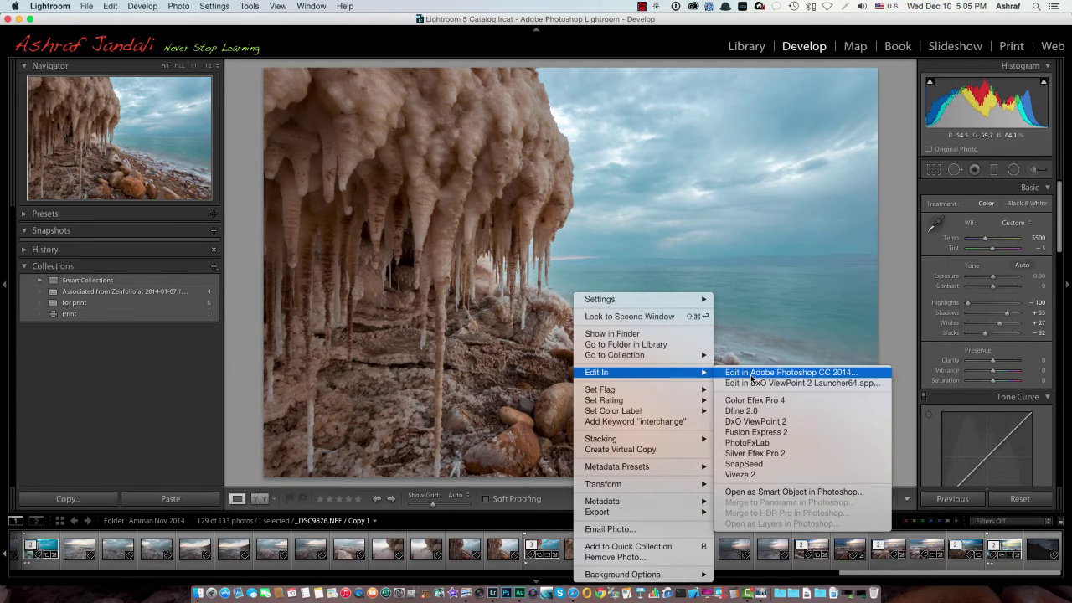
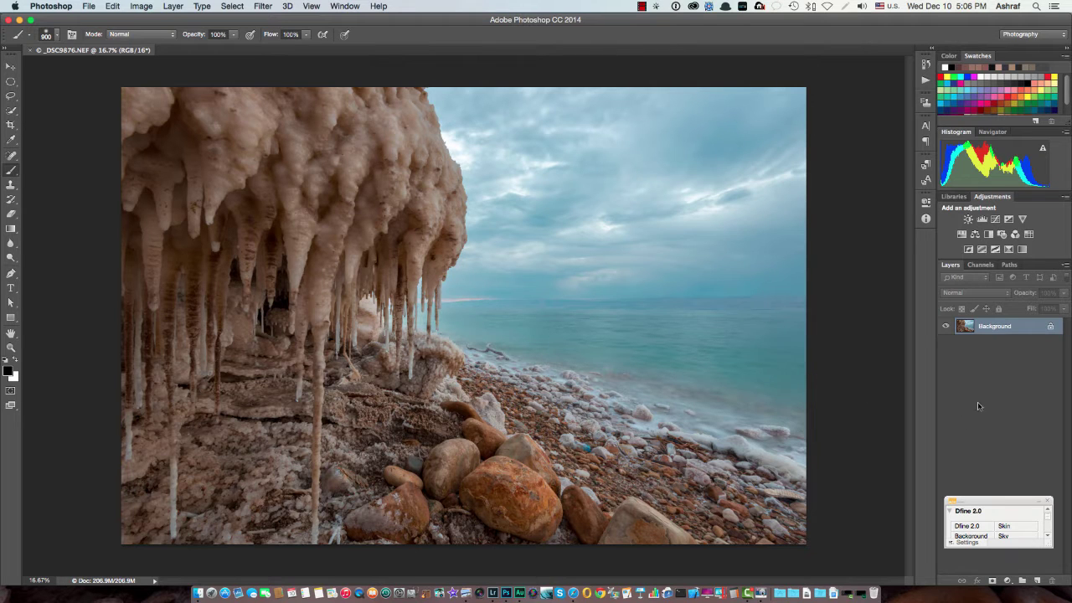
Close the floating Dfine 2.0 panel and duplicate the Background layer
click(1049, 500)
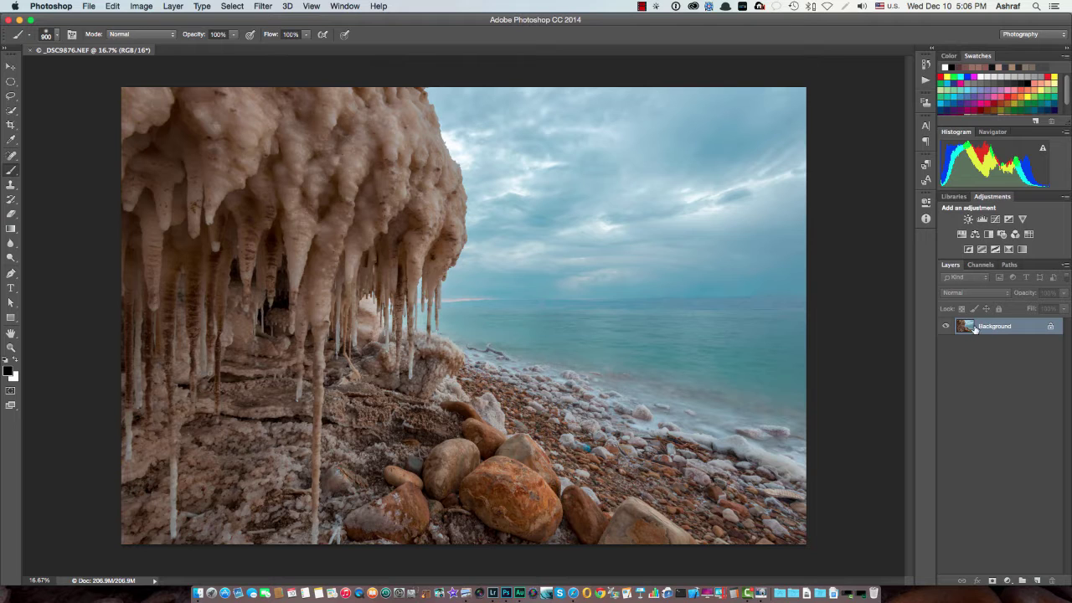
drag(975, 328, 1038, 562)
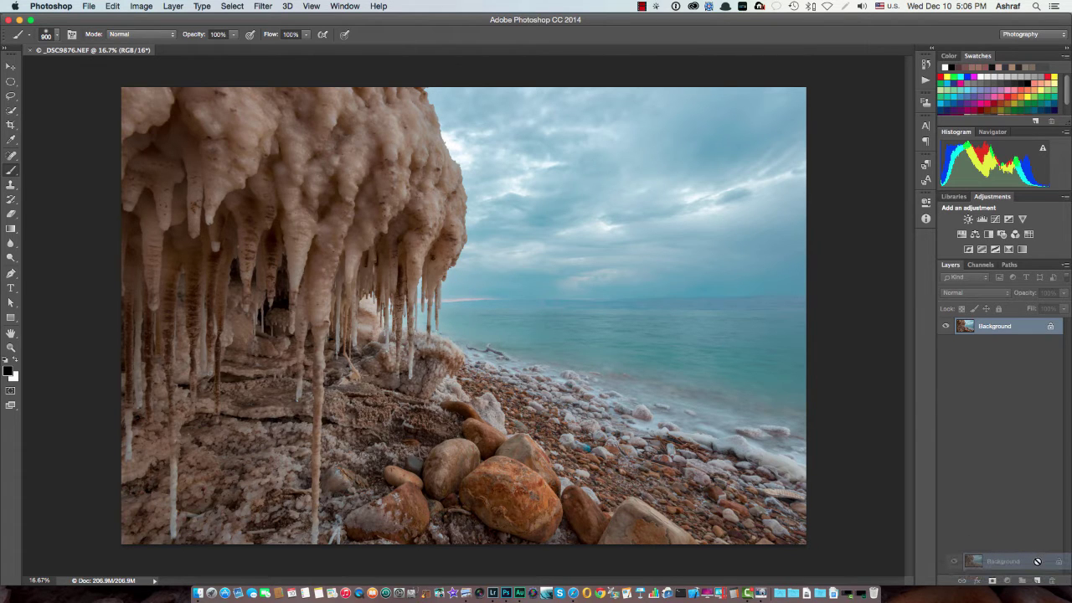
drag(1037, 561, 1038, 561)
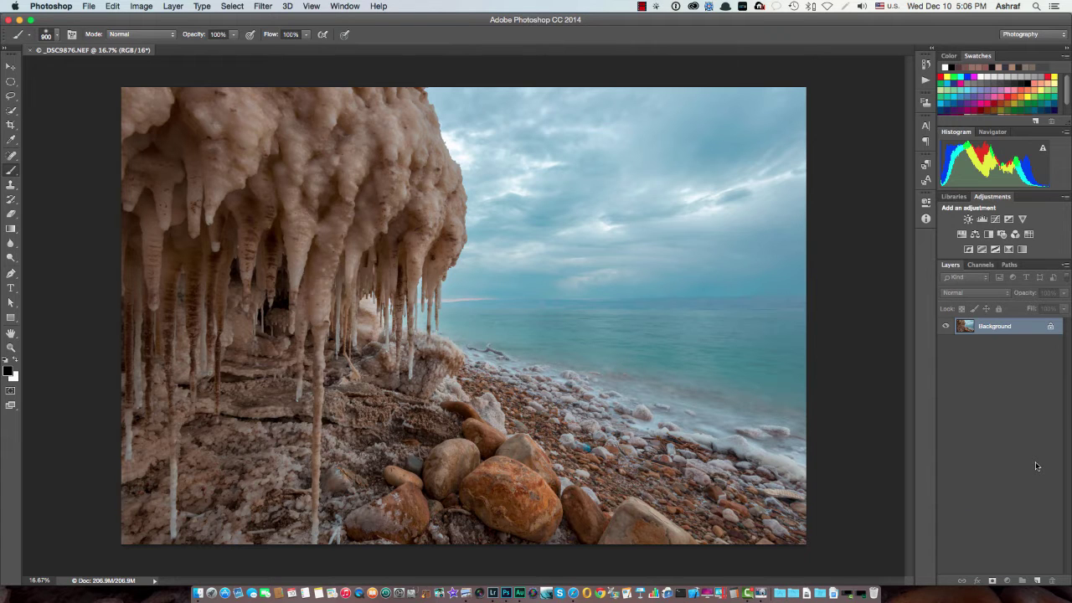
key(super)
key(super+j)
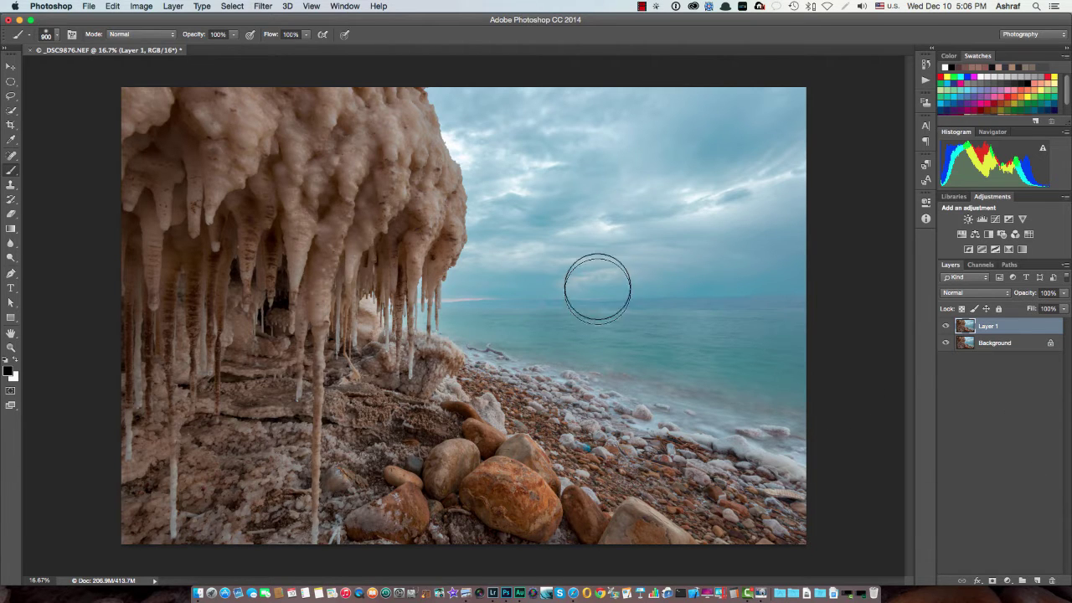
Launch the Nik Software Color Efex Pro 4 filter on the duplicated layer and list all of its available filters
click(262, 6)
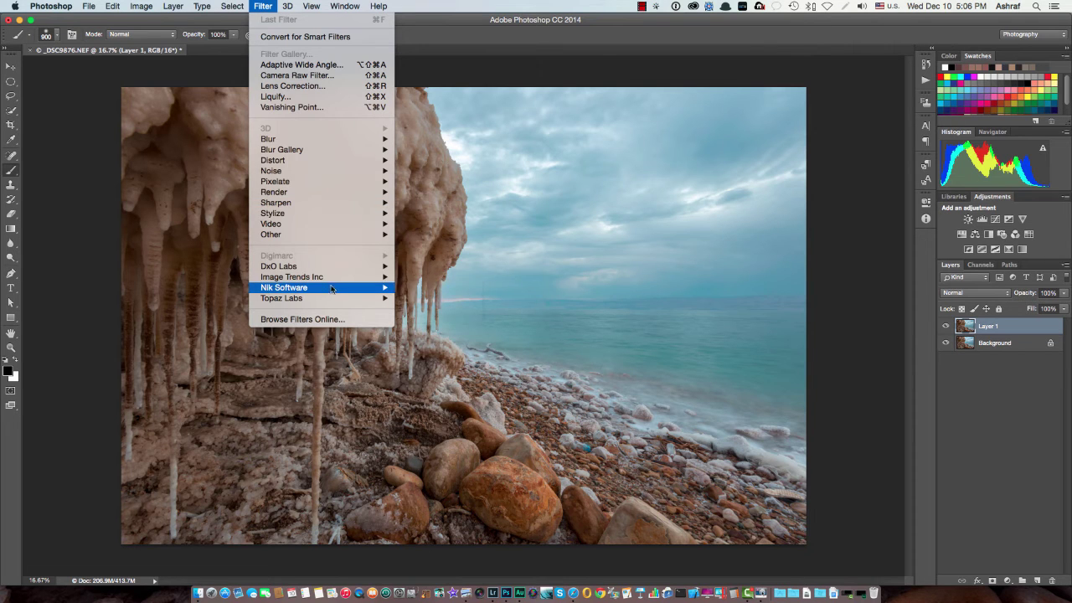
mouse_move(330, 289)
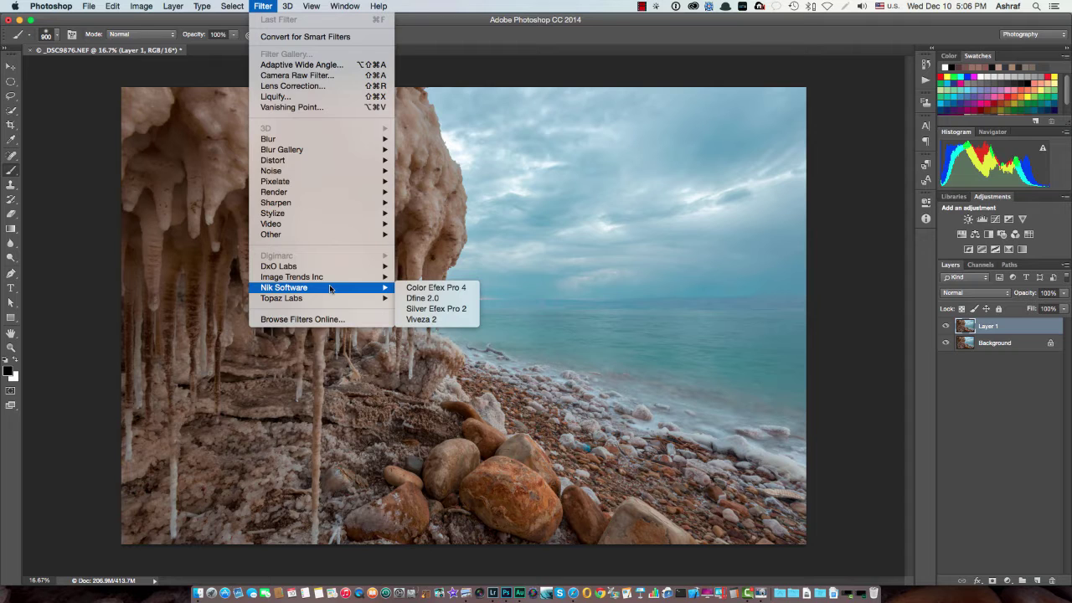
click(408, 288)
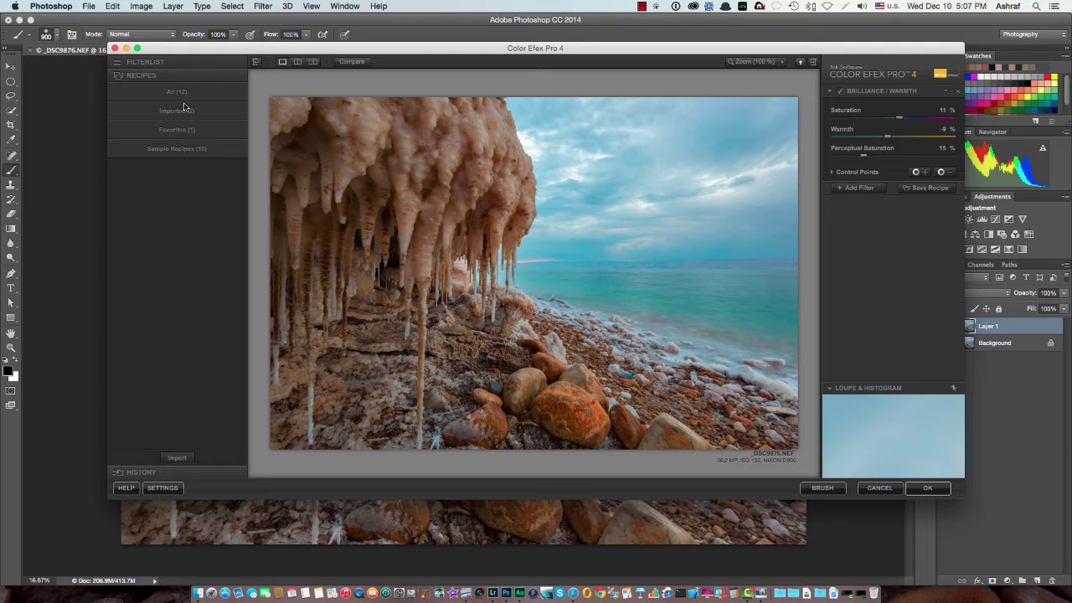
click(164, 63)
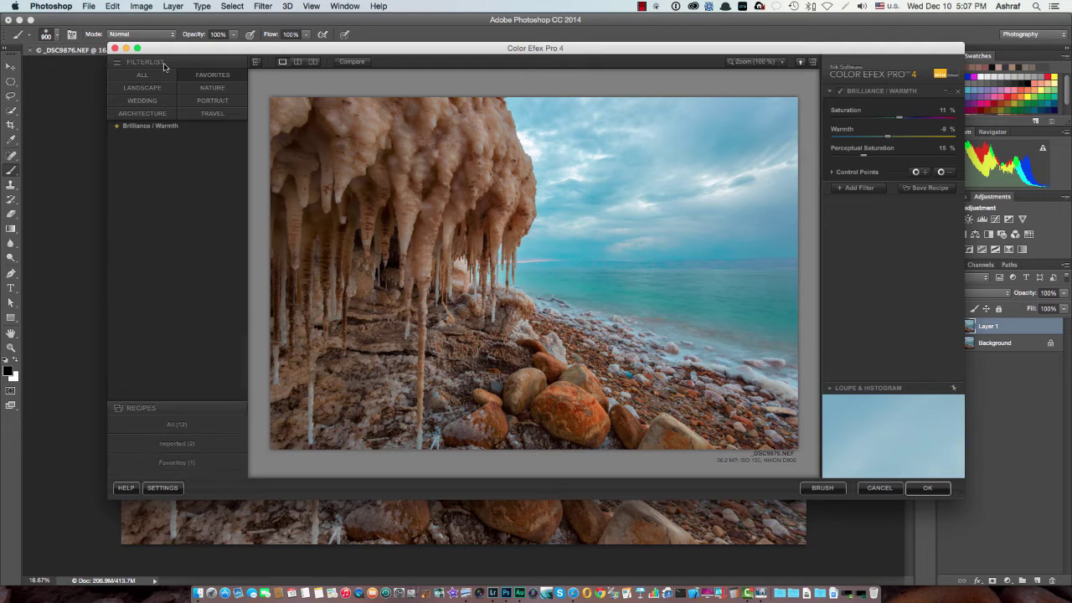
click(142, 77)
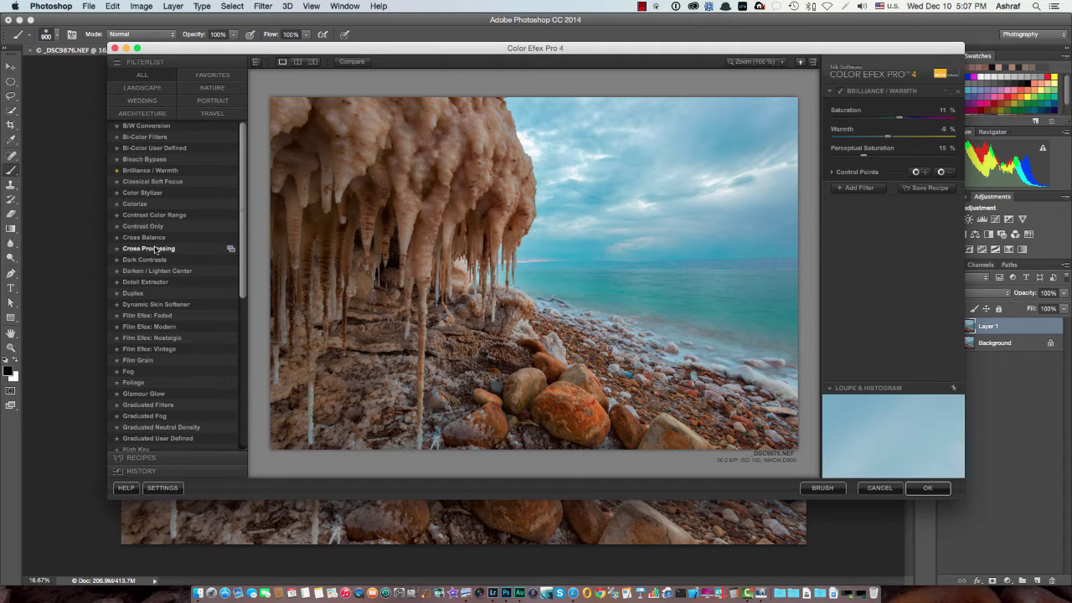
Apply the imported "Super details" recipe to the photo
click(154, 459)
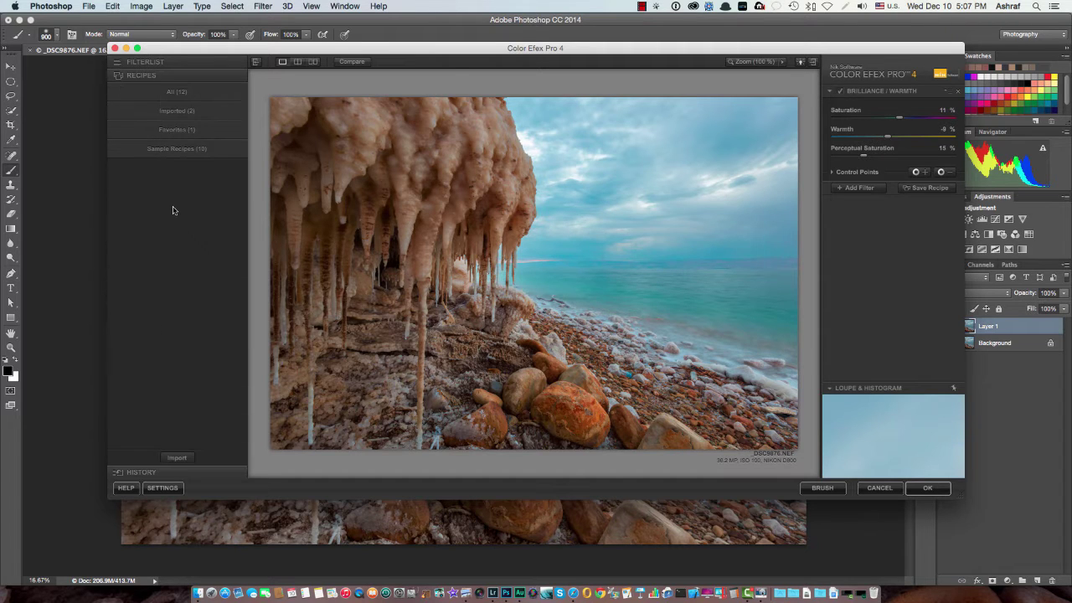
click(177, 112)
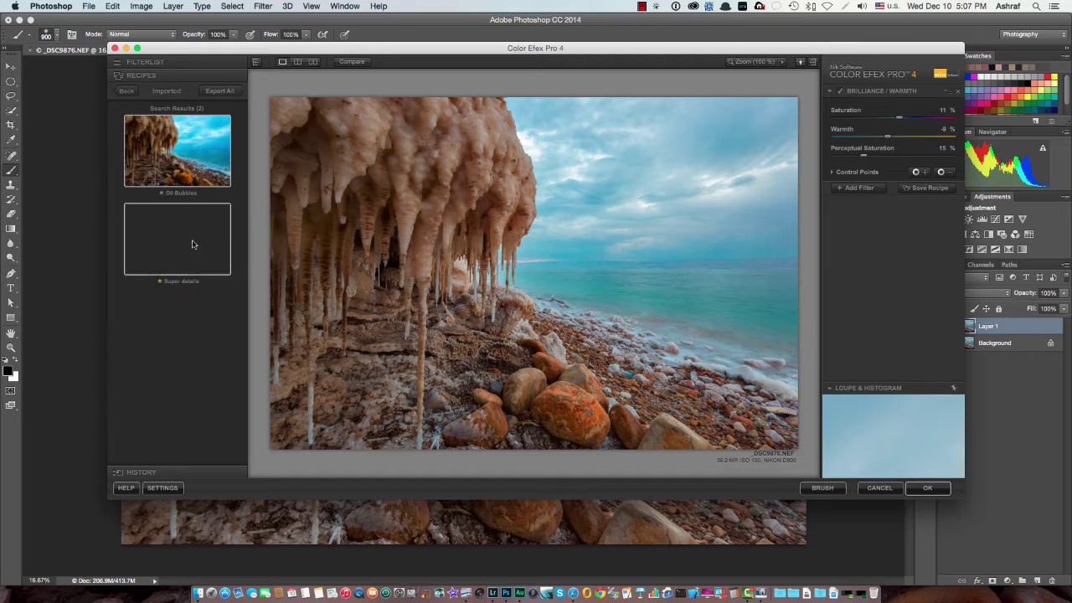
click(182, 260)
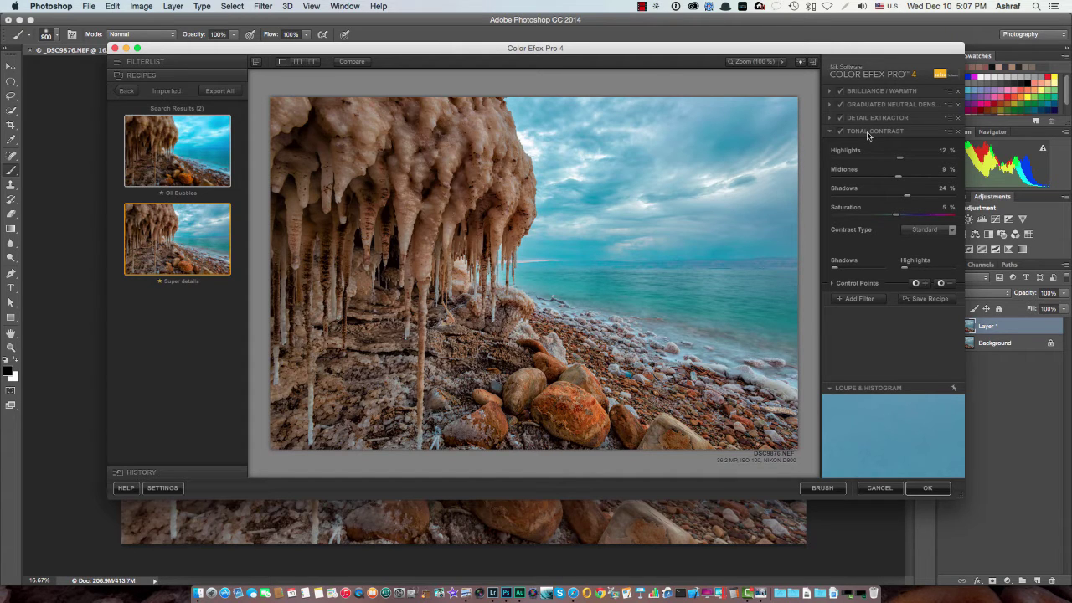
Examine the Brilliance / Warmth filter's settings and compare the photo with that filter disabled and enabled
click(831, 92)
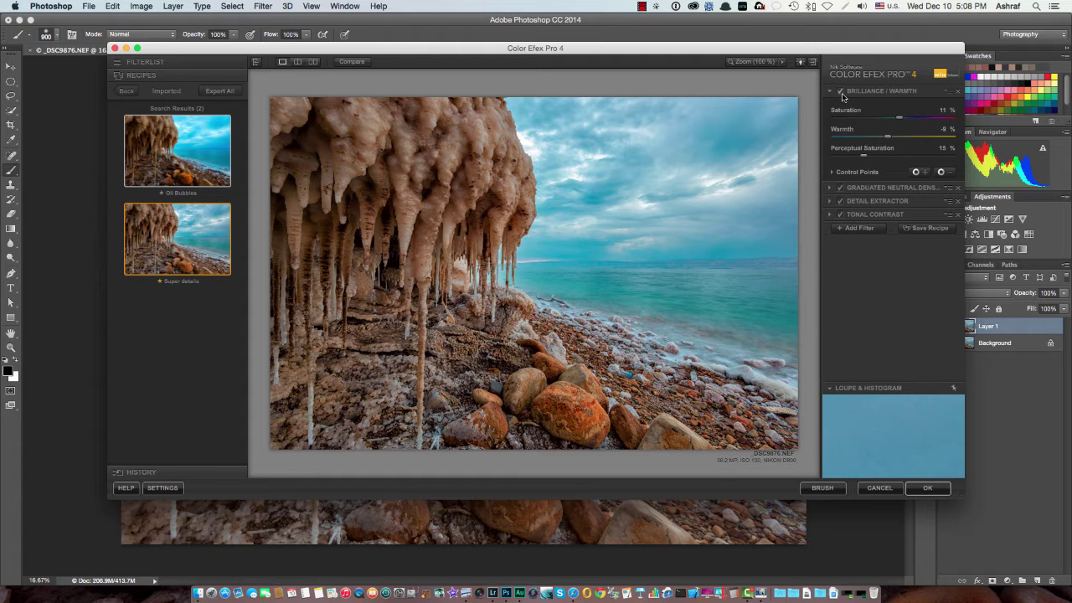
click(842, 98)
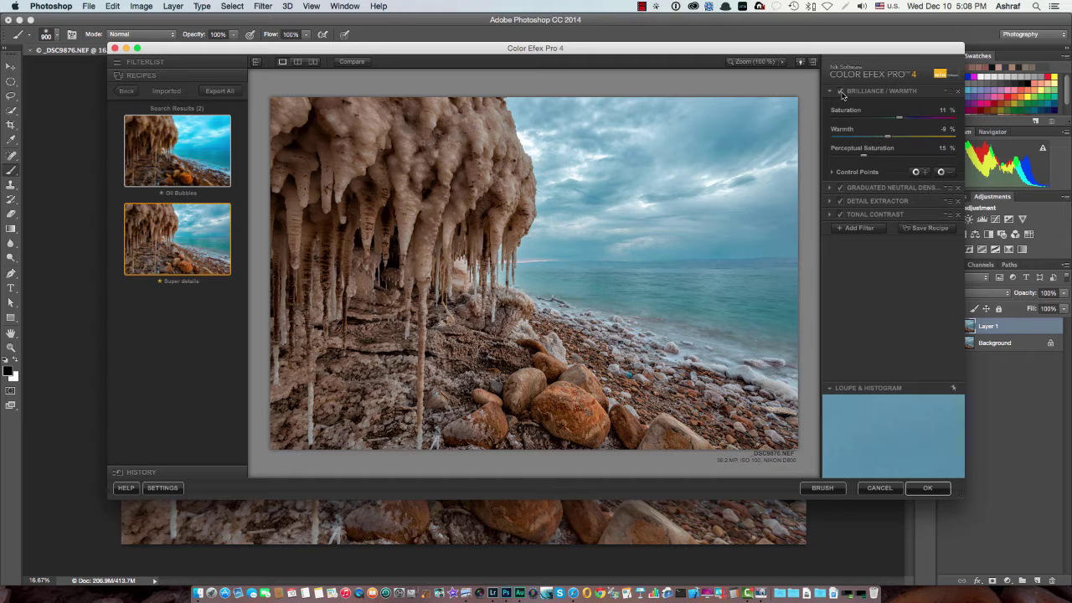
click(841, 92)
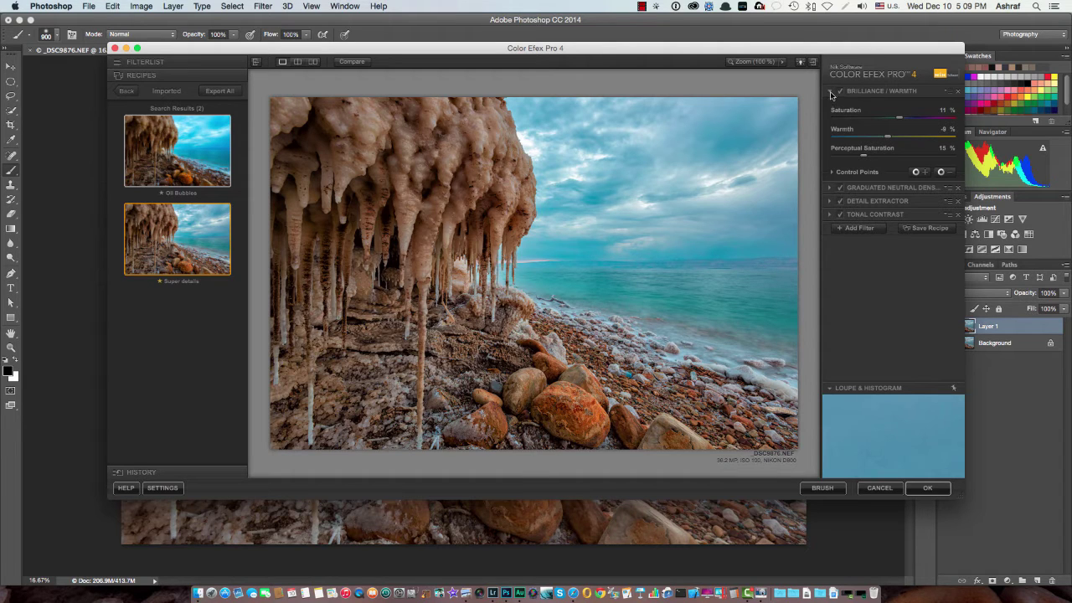
Compare the photo with the graduated neutral density filter disabled and enabled, and examine the Detail Extractor settings
click(831, 189)
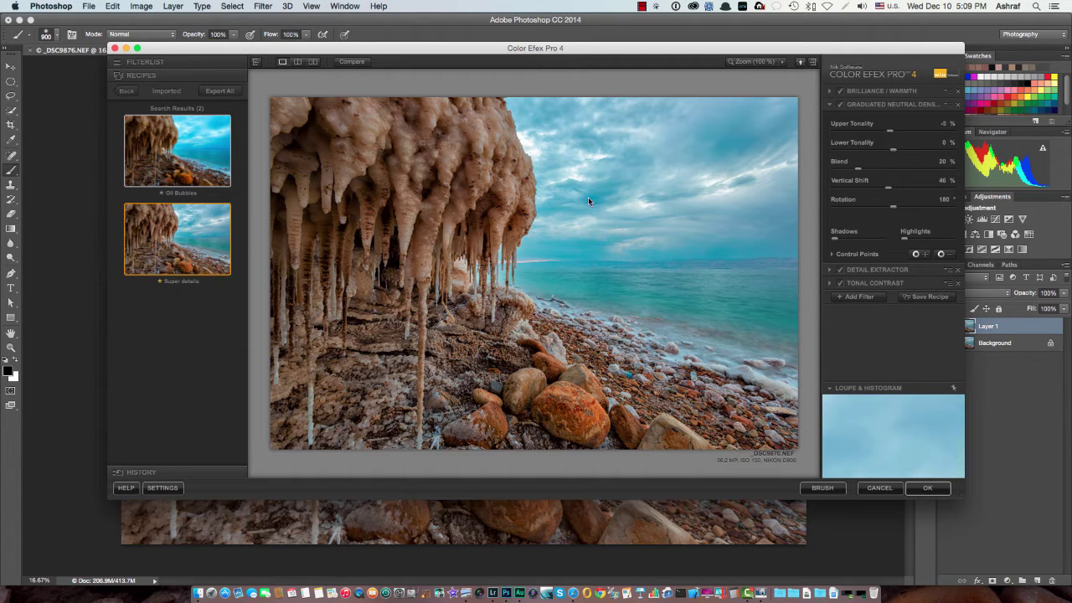
click(842, 108)
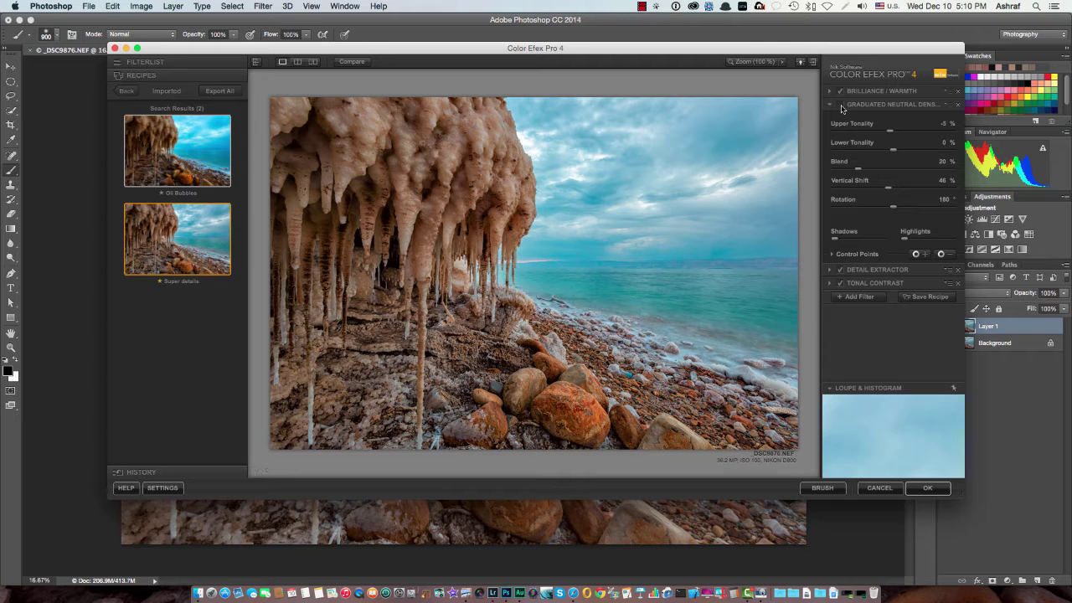
click(841, 105)
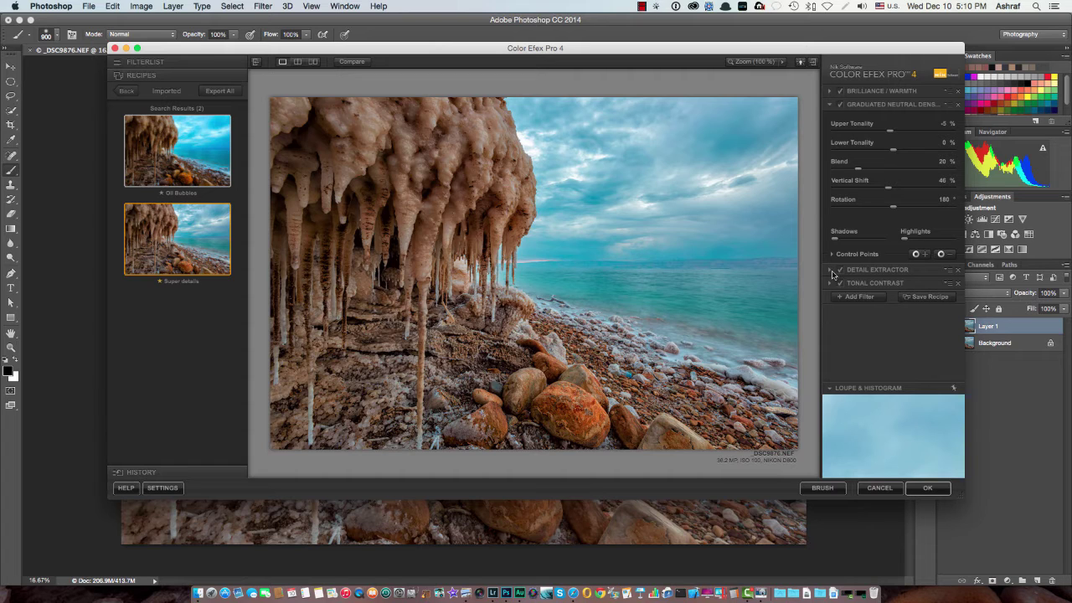
click(831, 270)
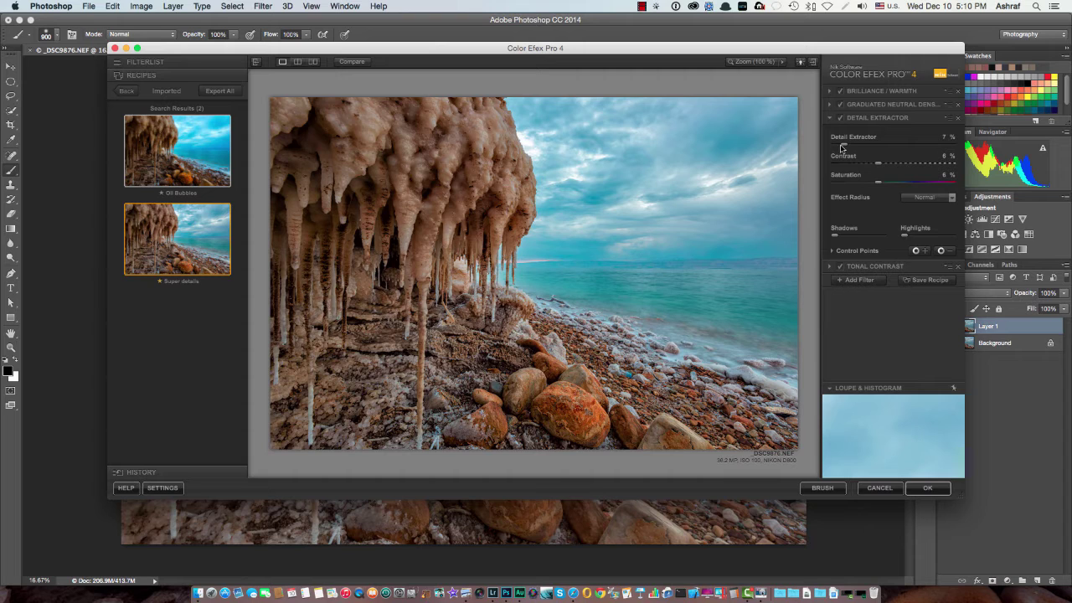
Try the Tonal Contrast filter's Highlights at -73% and 60%, and set them back to 12%
click(829, 268)
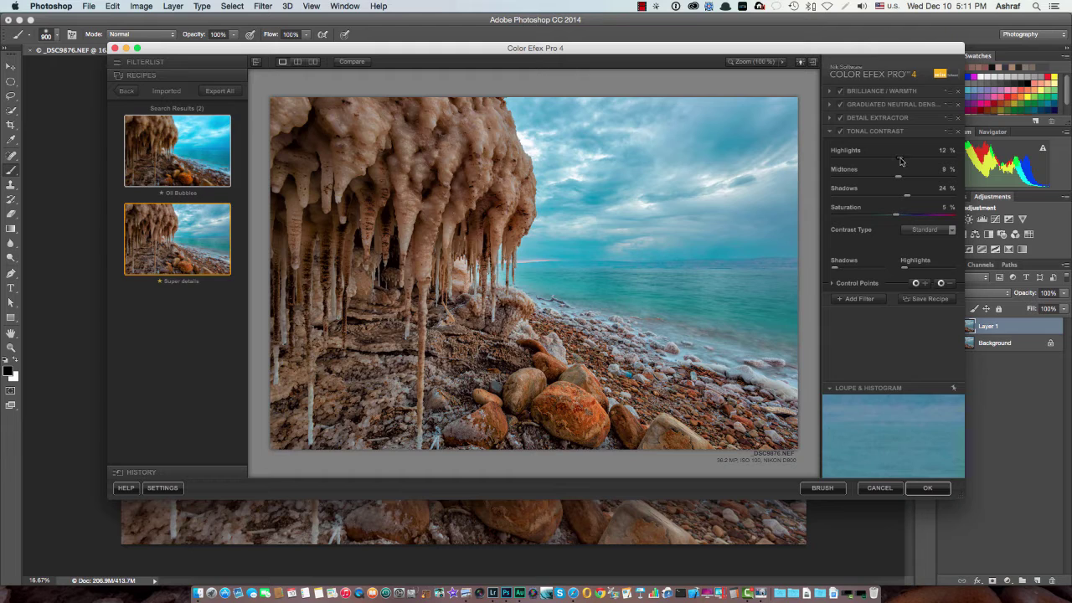
drag(901, 161, 852, 159)
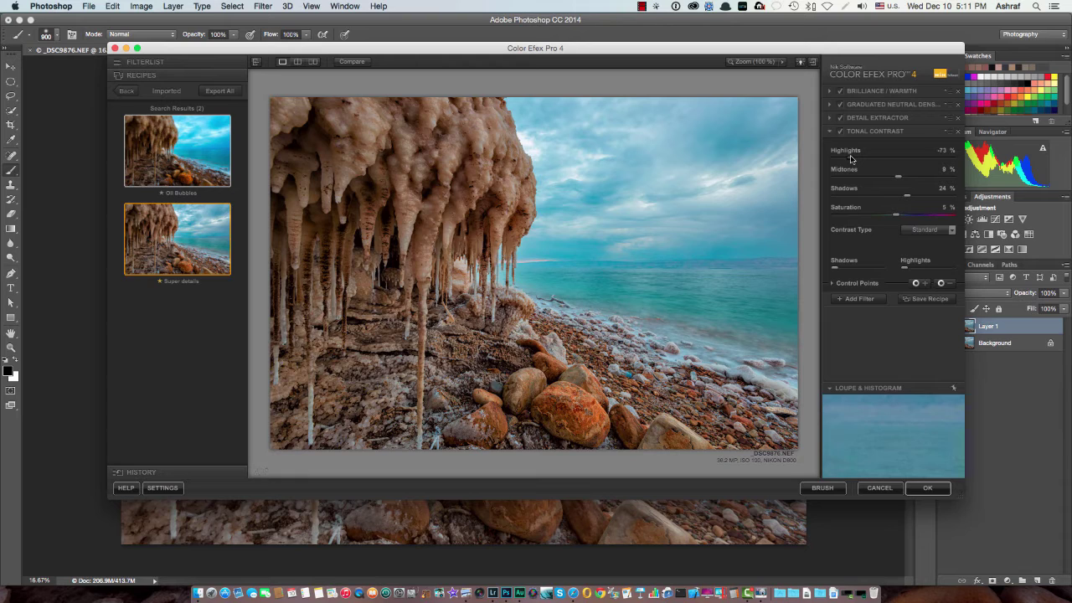
drag(851, 159, 928, 163)
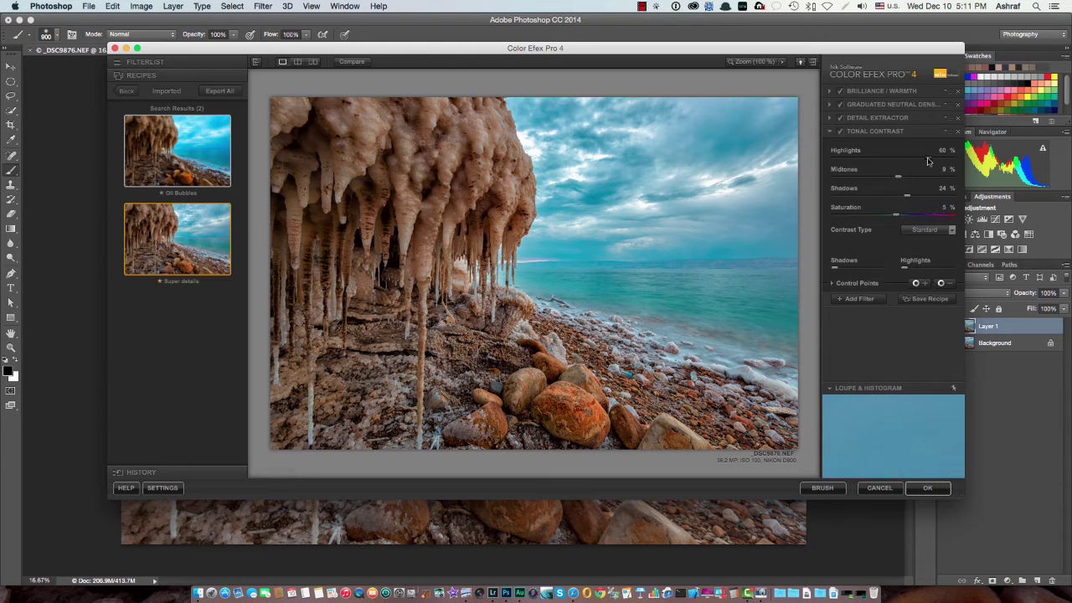
drag(928, 161, 900, 158)
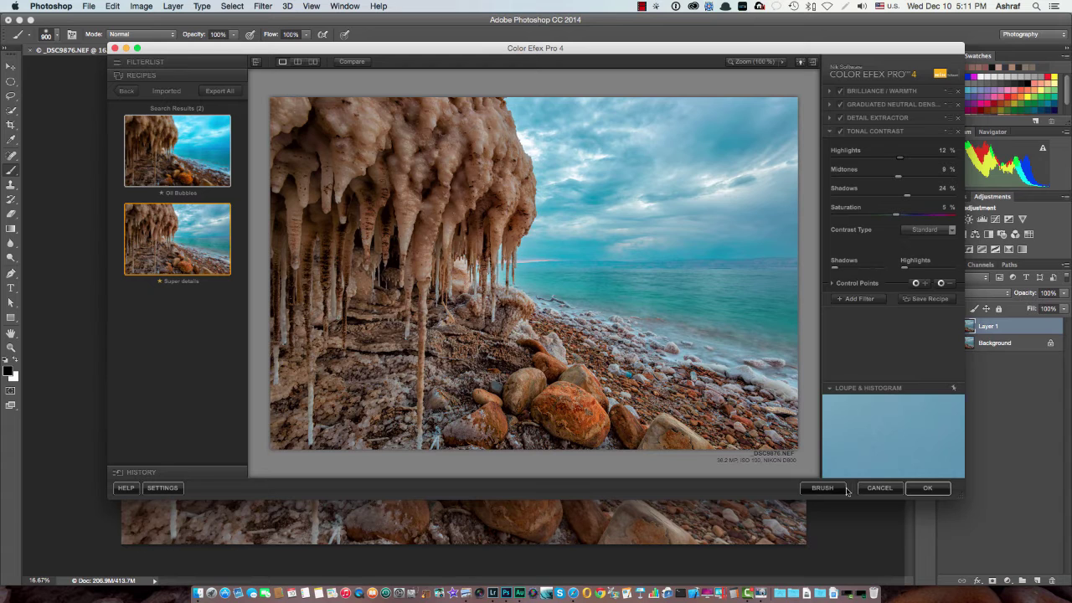
Apply the Color Efex Pro 4 filters to the photo and compare the image with the resulting layer hidden and shown
click(927, 488)
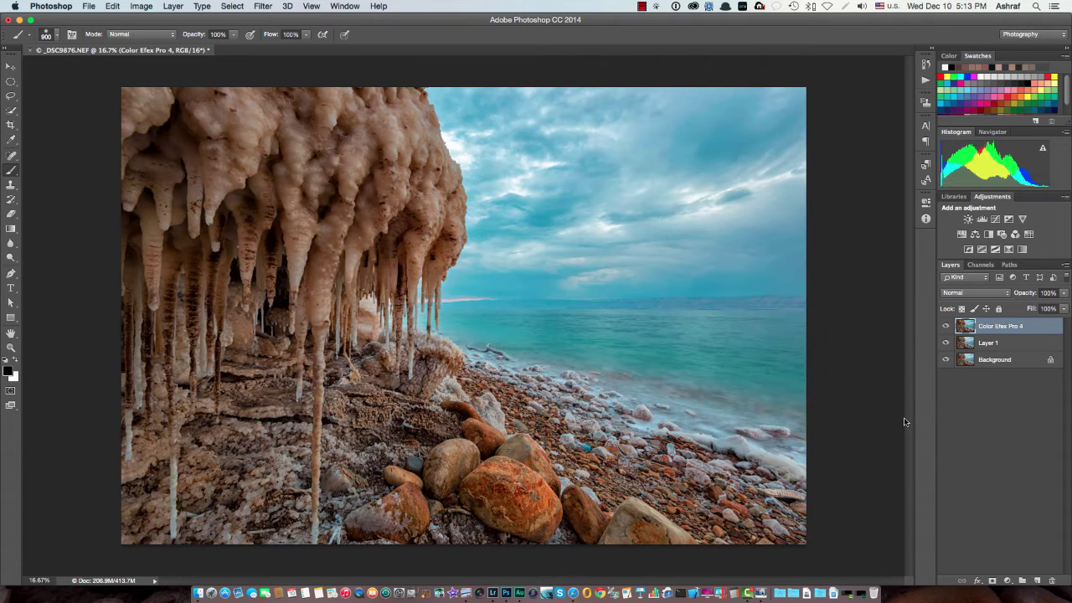
click(946, 327)
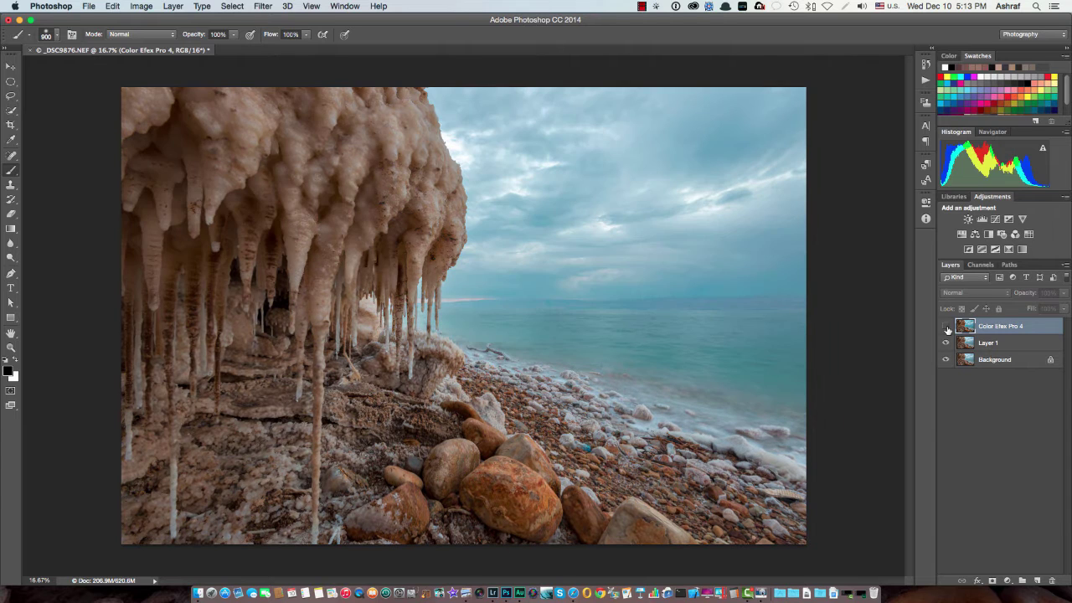
click(946, 326)
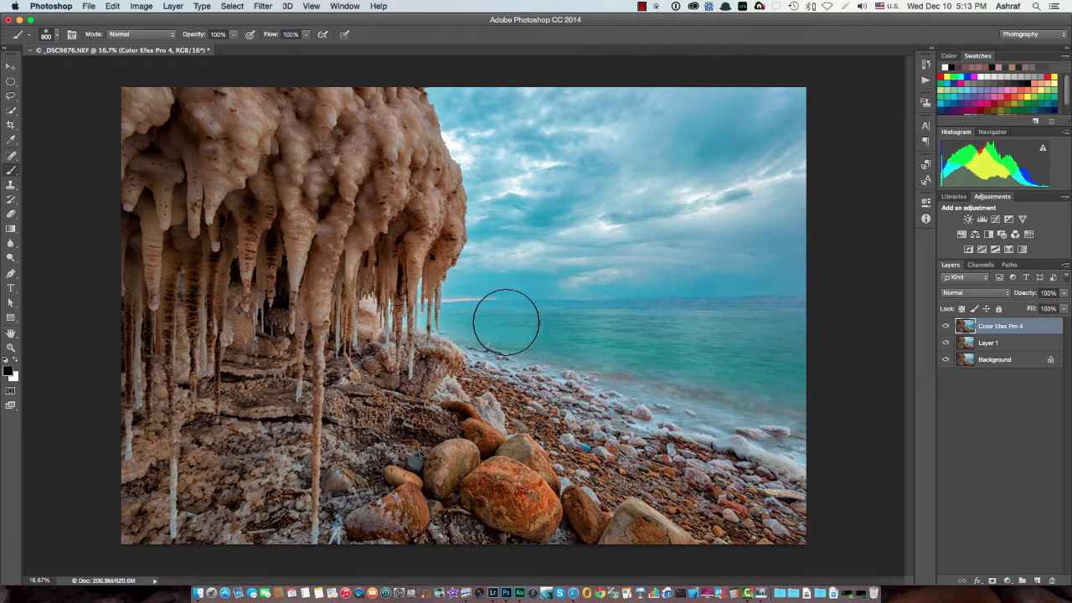
click(946, 327)
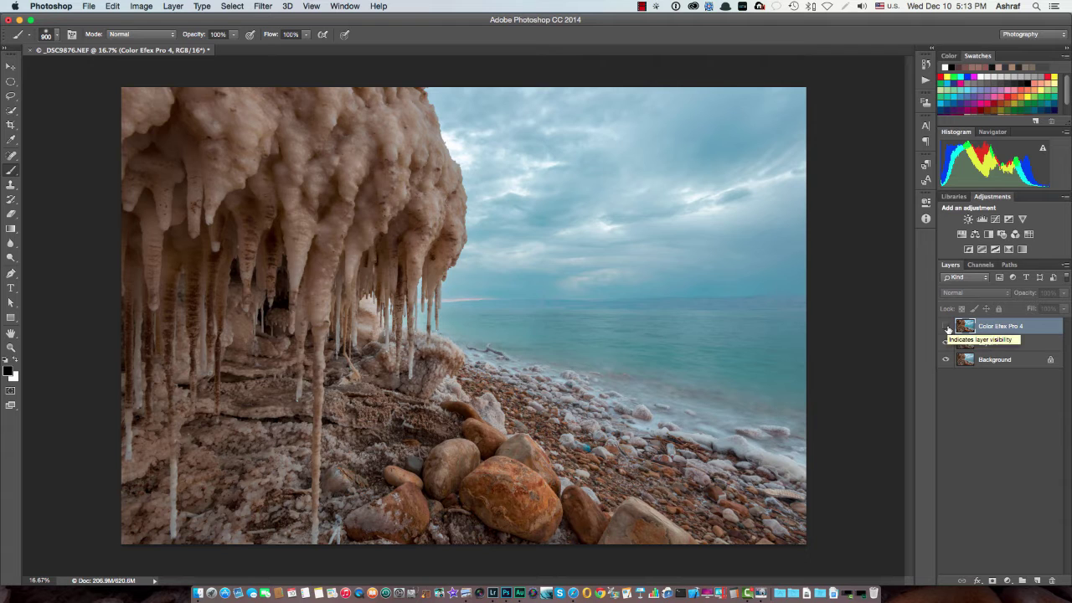
click(947, 326)
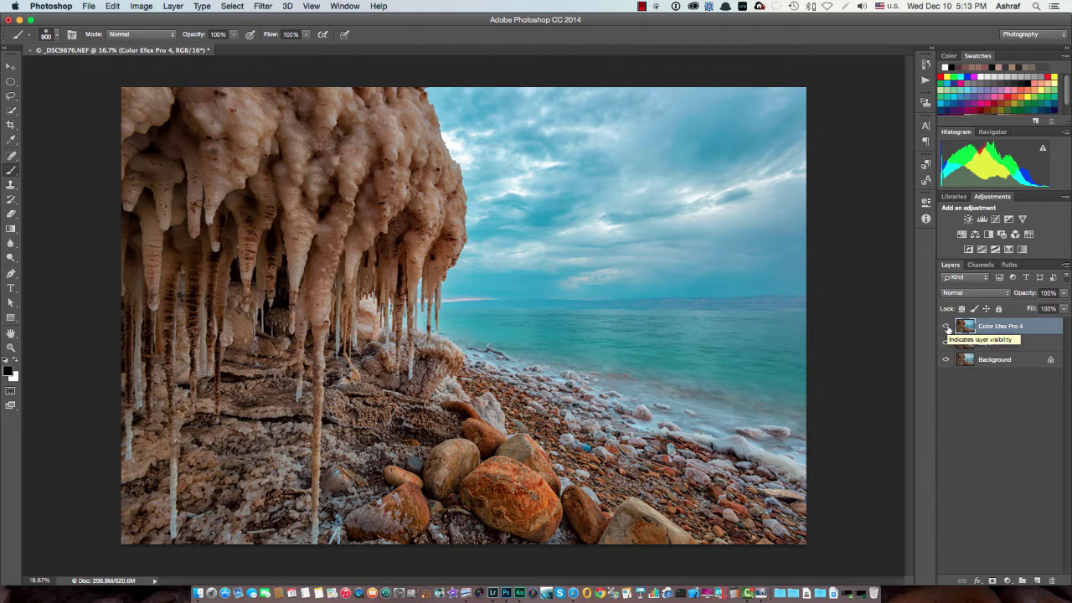
click(947, 326)
click(947, 326)
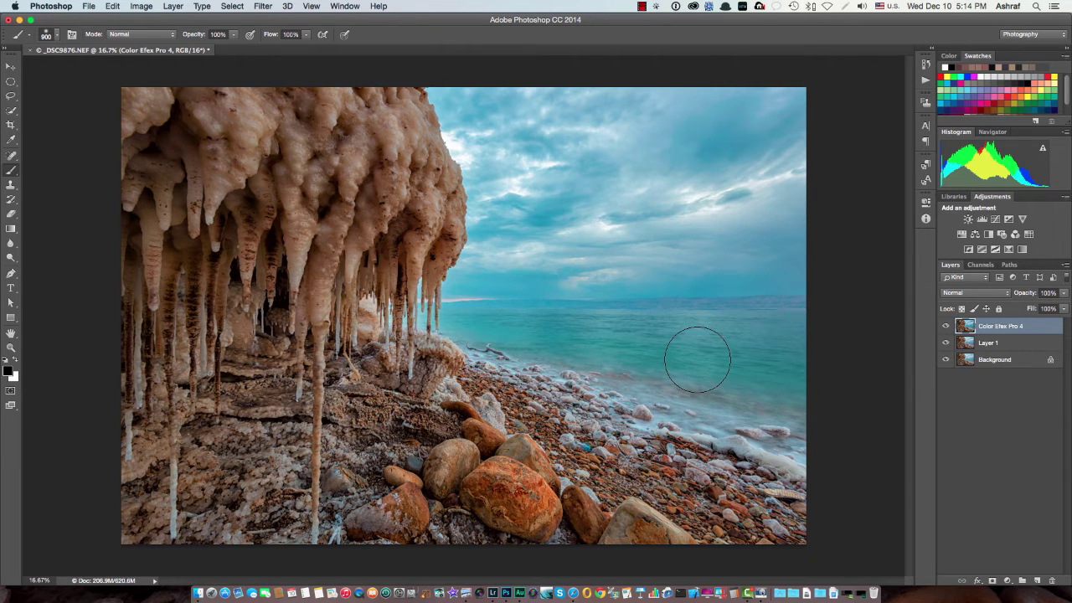
key(alt)
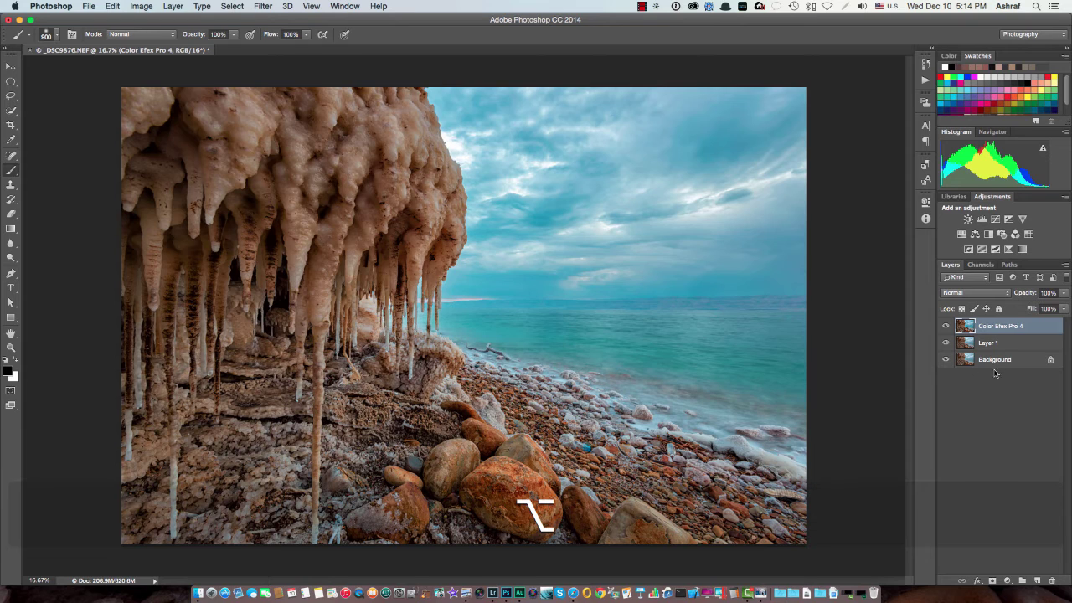
Add a black mask to the Color Efex Pro 4 layer and paint white over the sky and the stalactite rock formation
alt+click(992, 580)
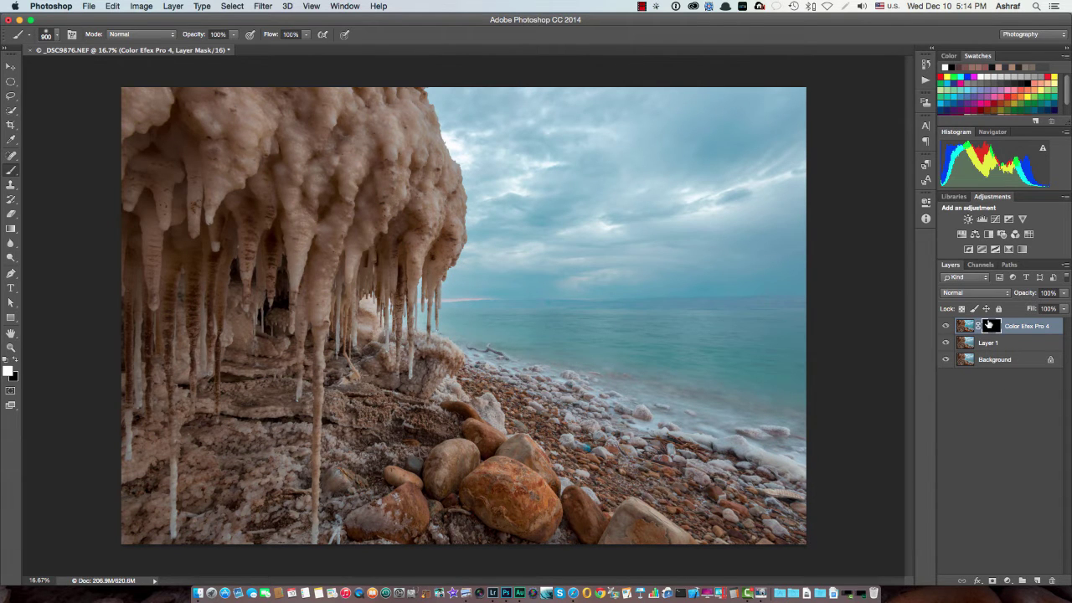
key(b)
mouse_move(484, 167)
mouse_down()
mouse_move(535, 162)
mouse_move(492, 138)
mouse_move(483, 111)
mouse_move(453, 109)
mouse_move(771, 120)
mouse_move(801, 201)
mouse_move(794, 237)
mouse_move(755, 243)
mouse_move(798, 253)
mouse_move(443, 264)
mouse_move(554, 242)
mouse_move(811, 251)
mouse_move(722, 220)
mouse_move(521, 203)
mouse_move(388, 209)
mouse_move(648, 201)
mouse_move(772, 213)
mouse_move(571, 170)
mouse_move(422, 160)
mouse_move(668, 124)
mouse_move(801, 133)
mouse_move(539, 87)
mouse_move(133, 100)
mouse_move(321, 139)
mouse_move(423, 143)
mouse_move(387, 151)
mouse_move(431, 218)
mouse_move(318, 256)
mouse_move(220, 262)
mouse_move(213, 281)
mouse_move(133, 187)
mouse_move(190, 147)
mouse_move(264, 158)
mouse_move(142, 132)
mouse_move(181, 129)
mouse_move(329, 178)
mouse_move(285, 153)
mouse_move(410, 230)
mouse_move(409, 248)
mouse_move(349, 255)
mouse_move(366, 262)
mouse_move(295, 259)
mouse_move(192, 289)
mouse_move(110, 407)
mouse_move(113, 434)
mouse_move(190, 391)
mouse_move(214, 318)
mouse_move(268, 276)
mouse_move(331, 264)
mouse_move(308, 426)
mouse_move(239, 403)
mouse_move(201, 452)
mouse_move(121, 502)
mouse_move(306, 312)
mouse_move(354, 291)
mouse_move(373, 357)
mouse_move(381, 352)
mouse_move(352, 294)
mouse_move(418, 281)
mouse_move(432, 226)
mouse_move(374, 170)
mouse_move(403, 164)
mouse_move(352, 117)
mouse_move(187, 126)
mouse_move(154, 226)
mouse_move(340, 231)
mouse_move(301, 247)
mouse_move(277, 239)
mouse_move(310, 243)
mouse_move(268, 239)
mouse_move(290, 143)
mouse_move(252, 275)
mouse_move(232, 276)
mouse_move(387, 403)
mouse_move(377, 450)
mouse_move(393, 404)
mouse_move(398, 417)
mouse_move(498, 356)
mouse_move(540, 348)
mouse_up()
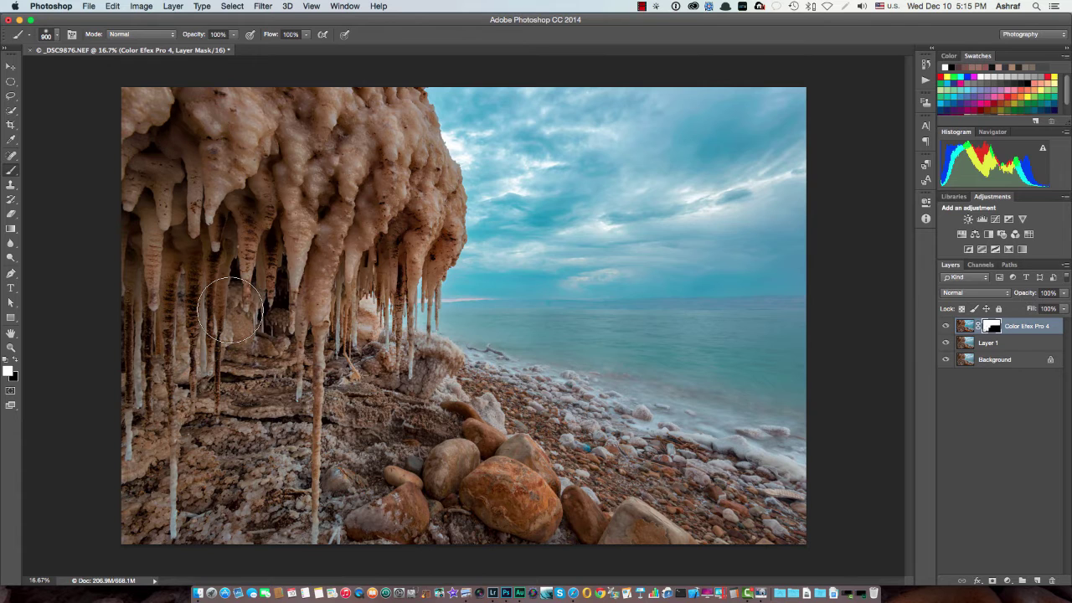
Paint black on the layer mask over the ground, rocks and gaps below the stalactites, with a soft brush sized between 100 and 300
key(bracketleft)
key(bracketleft)
key(bracketleft)
key(bracketleft)
key(bracketleft)
key(bracketleft)
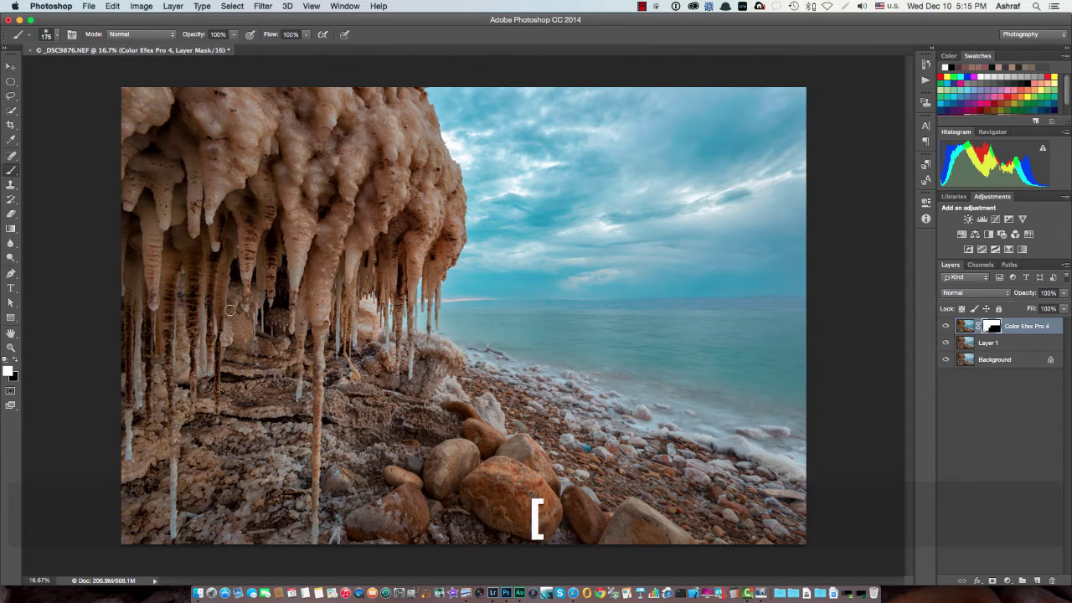
key(bracketleft)
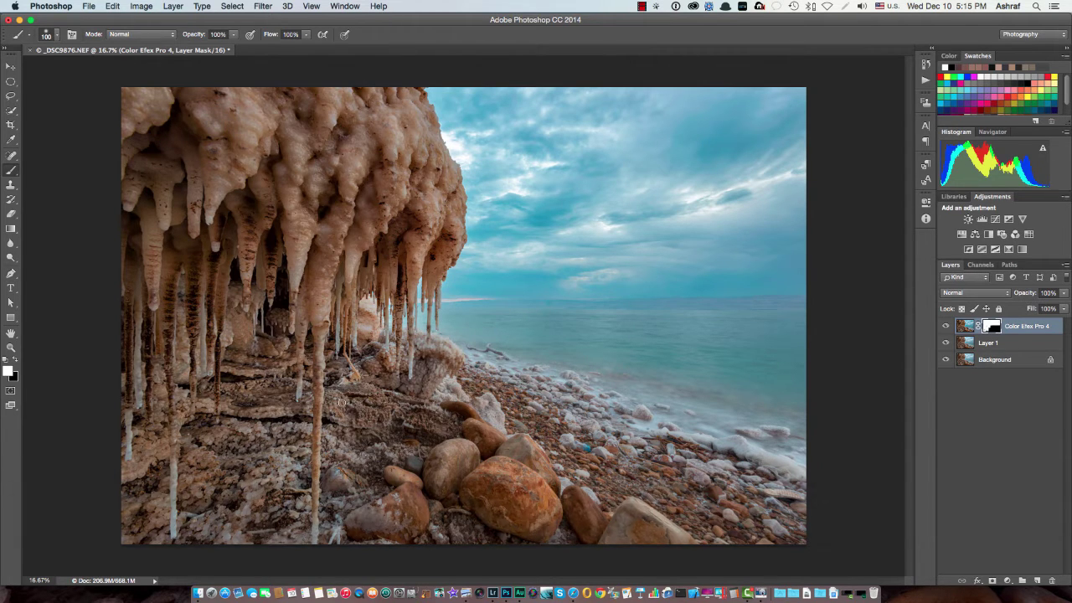
key(x)
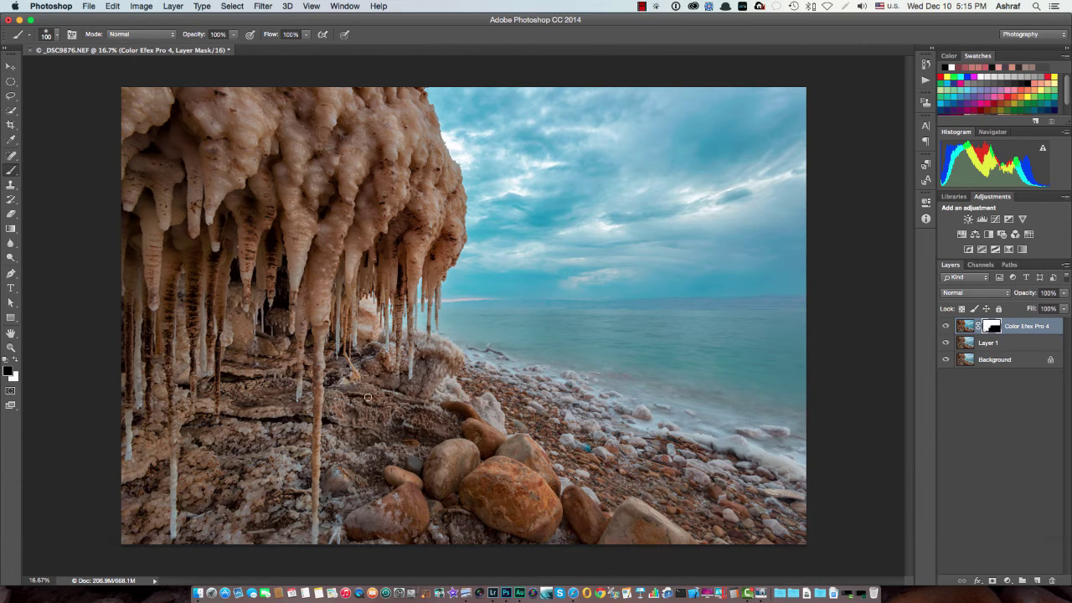
key(bracketright)
key(bracketright)
key(bracketright)
key(bracketright)
key(bracketright)
key(bracketright)
key(bracketright)
key(bracketright)
key(bracketright)
key(bracketleft)
key(bracketleft)
key(bracketleft)
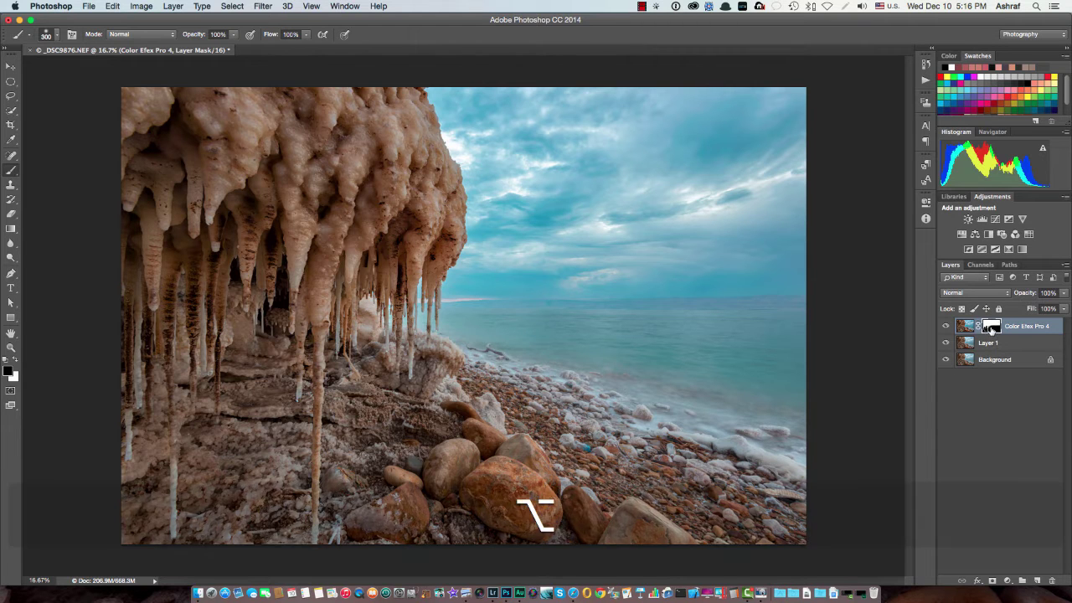
Examine the Color Efex Pro 4 layer's mask on its own, alternating it with the normal image
alt+click(992, 329)
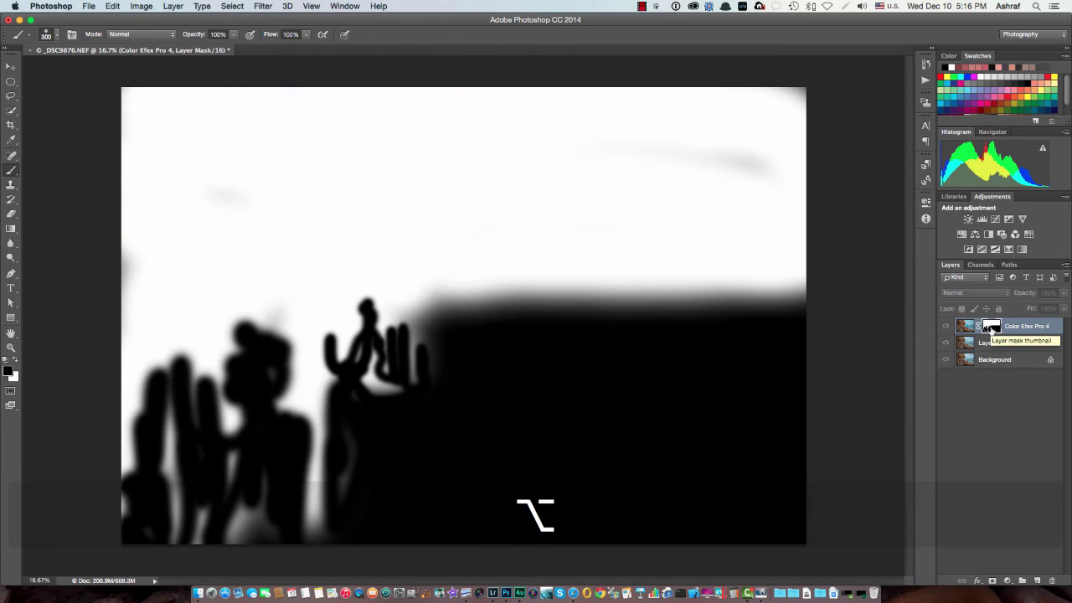
alt+click(991, 329)
alt+click(991, 329)
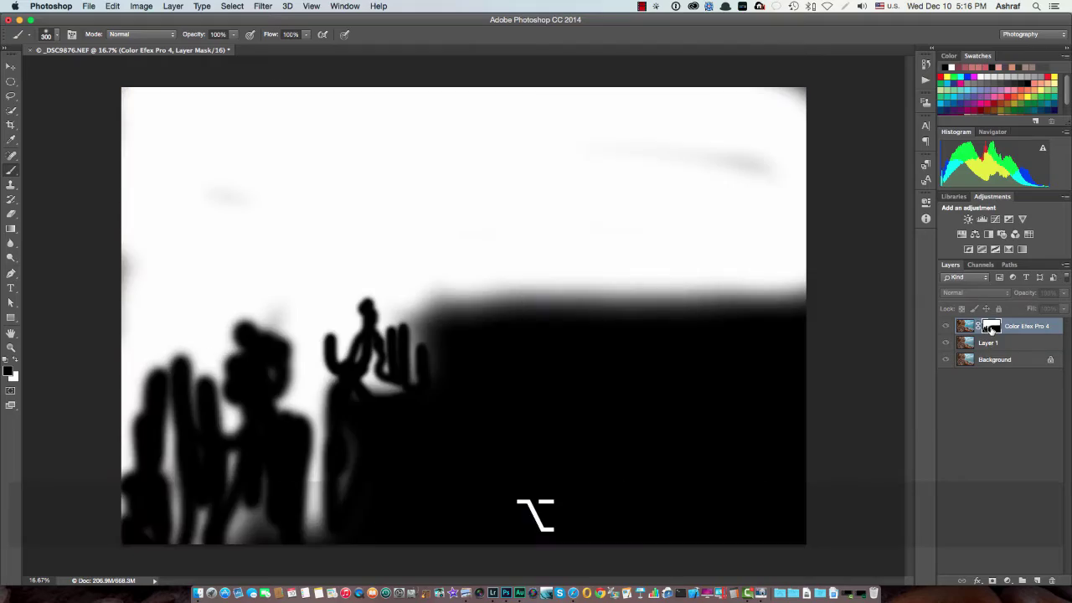
alt+click(992, 329)
alt+click(992, 329)
alt+click(992, 329)
alt+click(991, 330)
alt+click(991, 329)
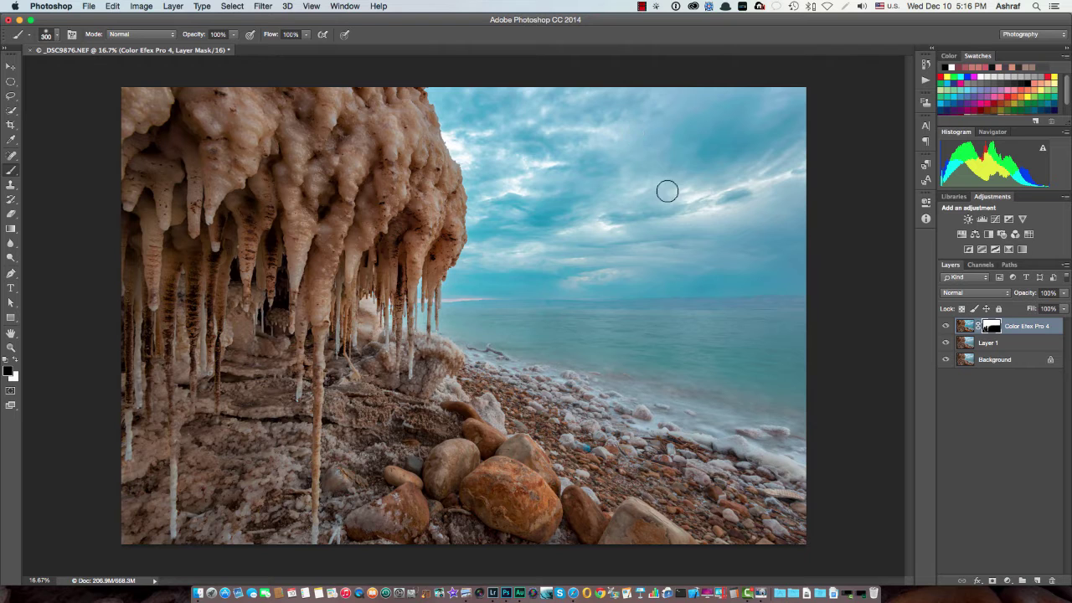
Compare the photo with the masked Color Efex Pro 4 layer hidden and shown
click(946, 326)
click(947, 326)
click(946, 325)
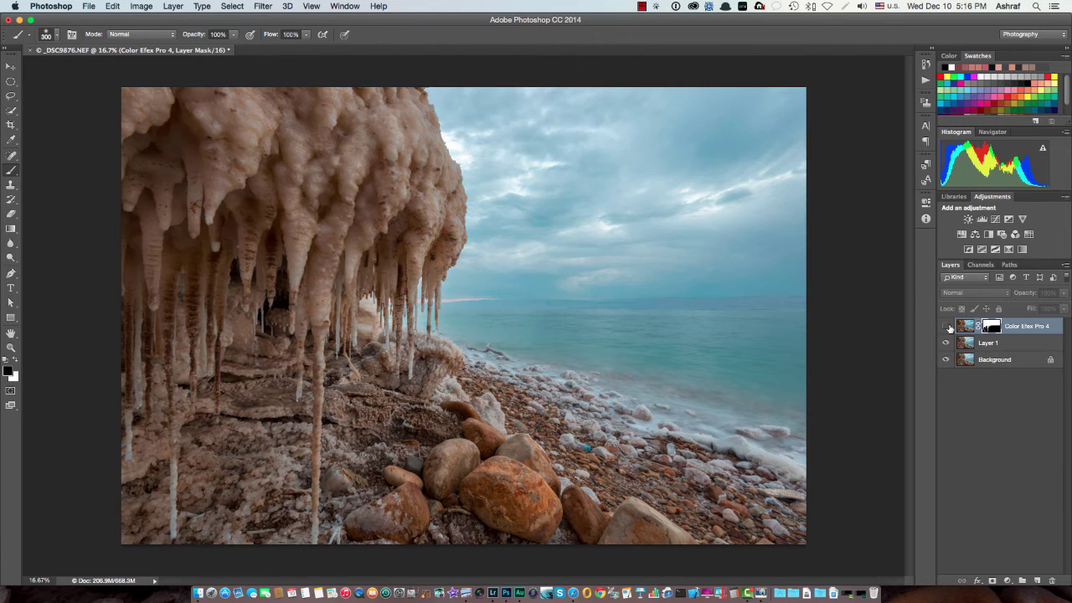
click(947, 326)
click(947, 325)
click(947, 326)
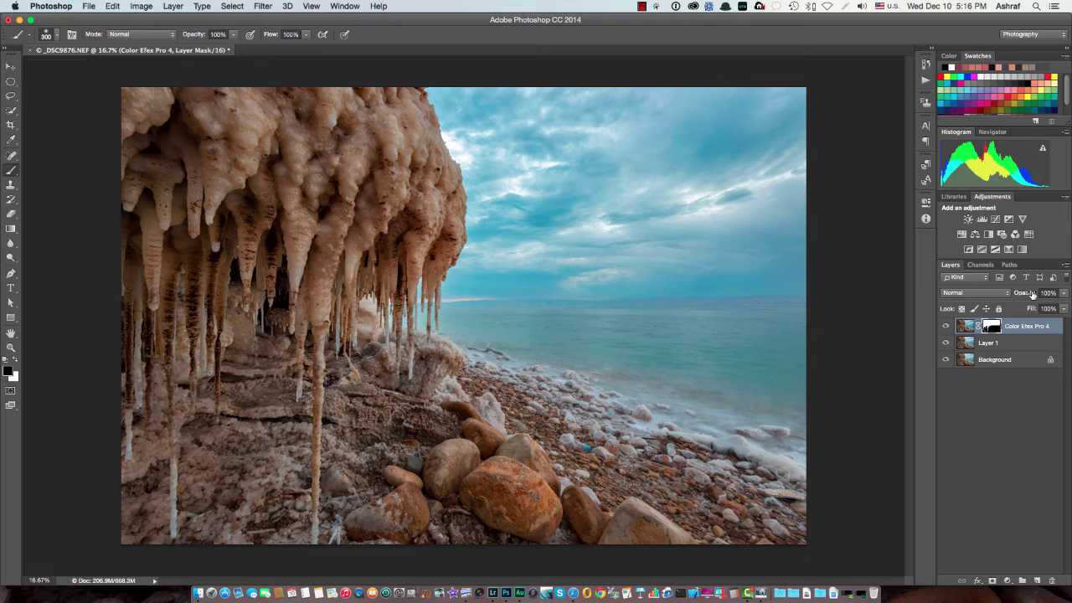
Reduce the Color Efex Pro 4 layer's opacity to 63% and check the effect across the whole photo and at full size
drag(1032, 293, 997, 289)
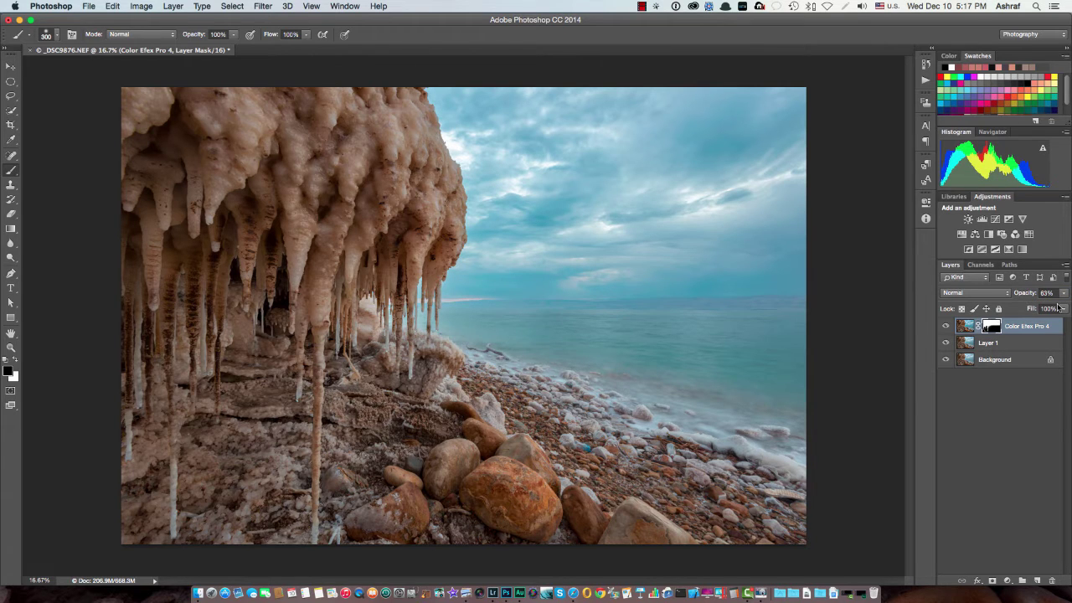
click(948, 325)
click(947, 325)
key(super+1)
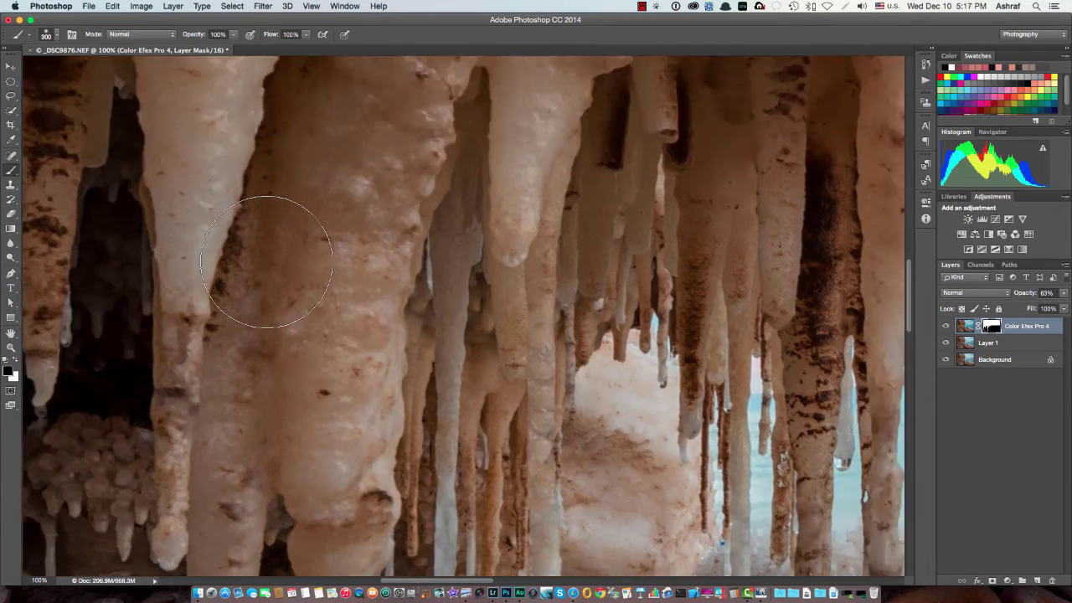
scroll(266, 262, down, 10)
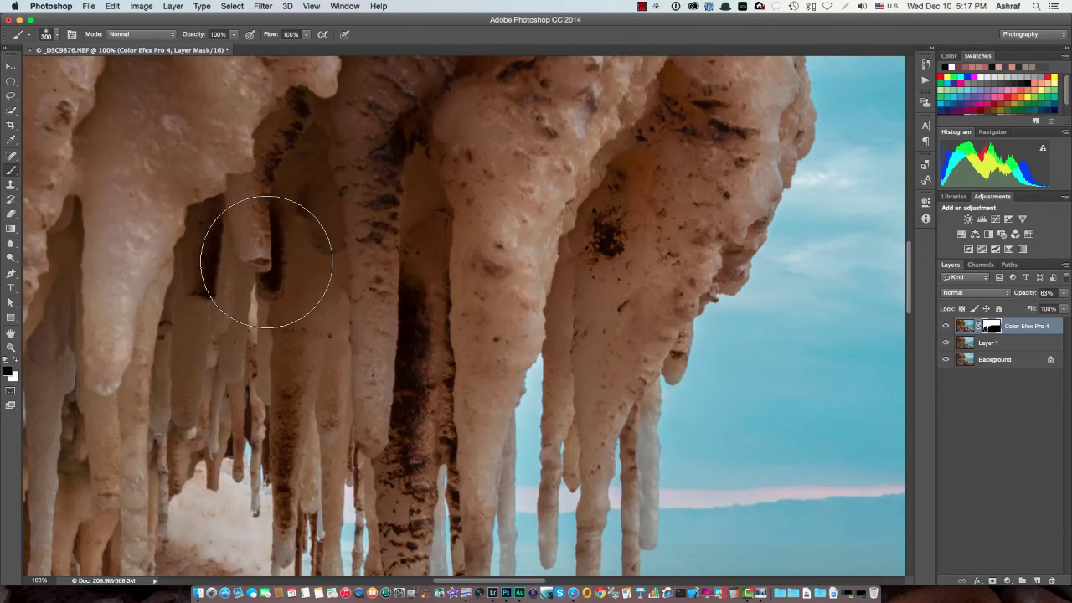
scroll(267, 261, left, 10)
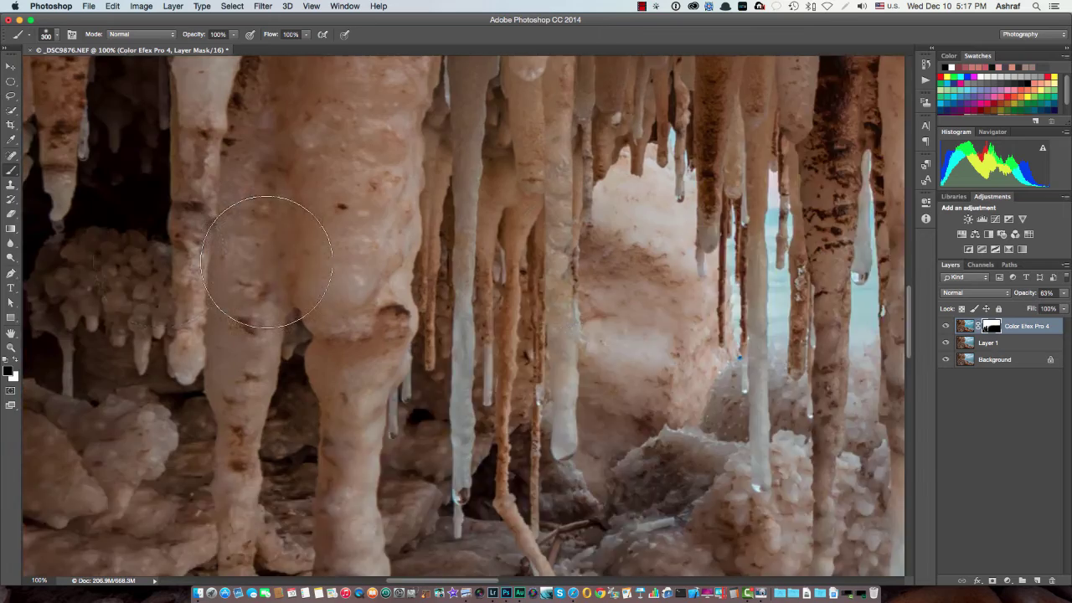
scroll(267, 262, right, 10)
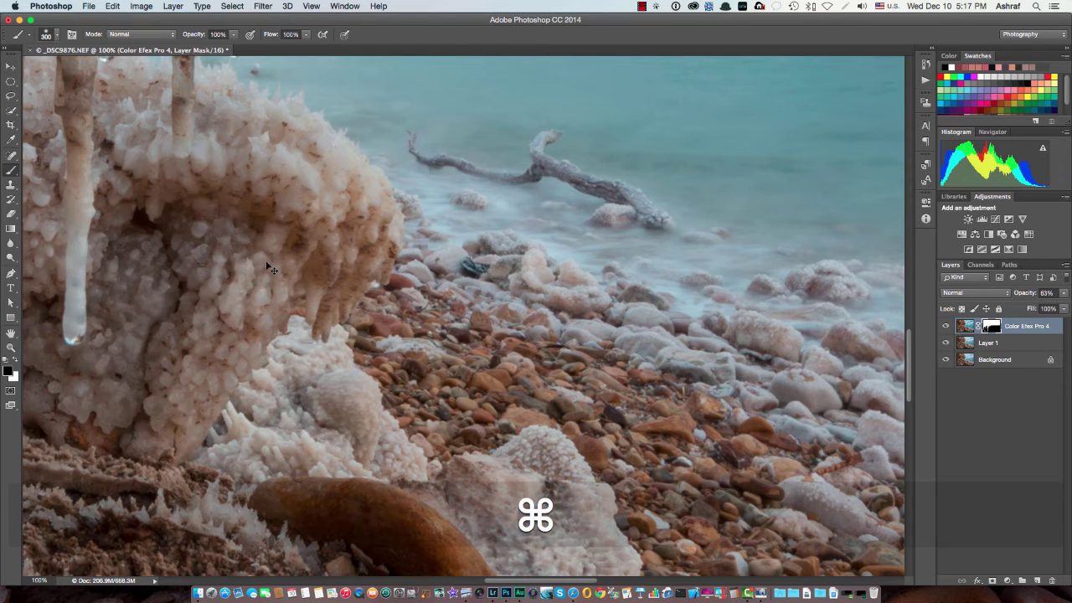
key(super+0)
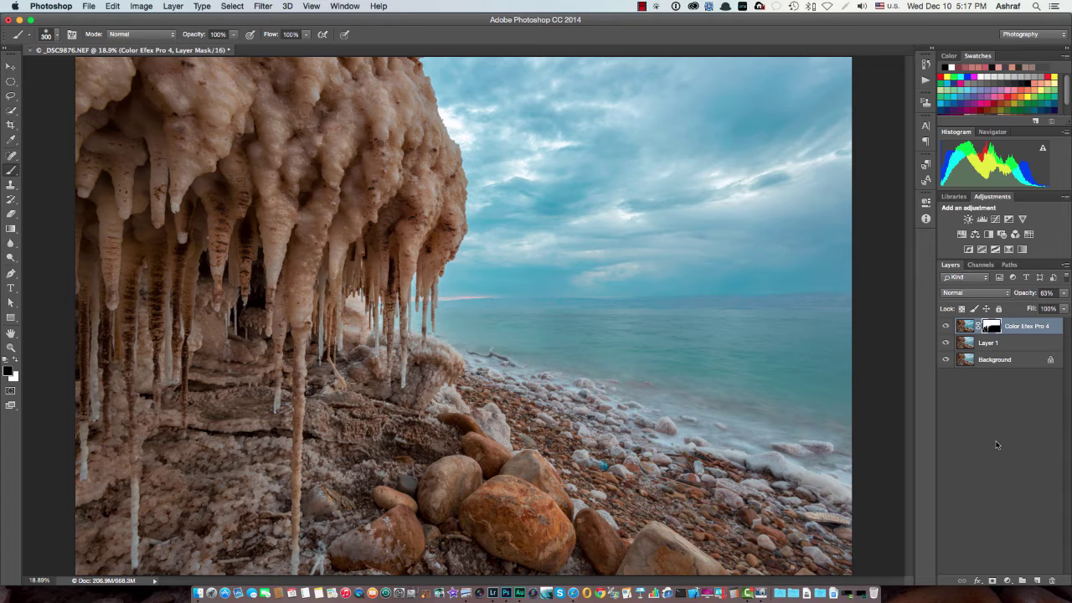
Create a new layer above the Color Efex Pro 4 layer and stamp all visible layers into it
key(shift+alt+super)
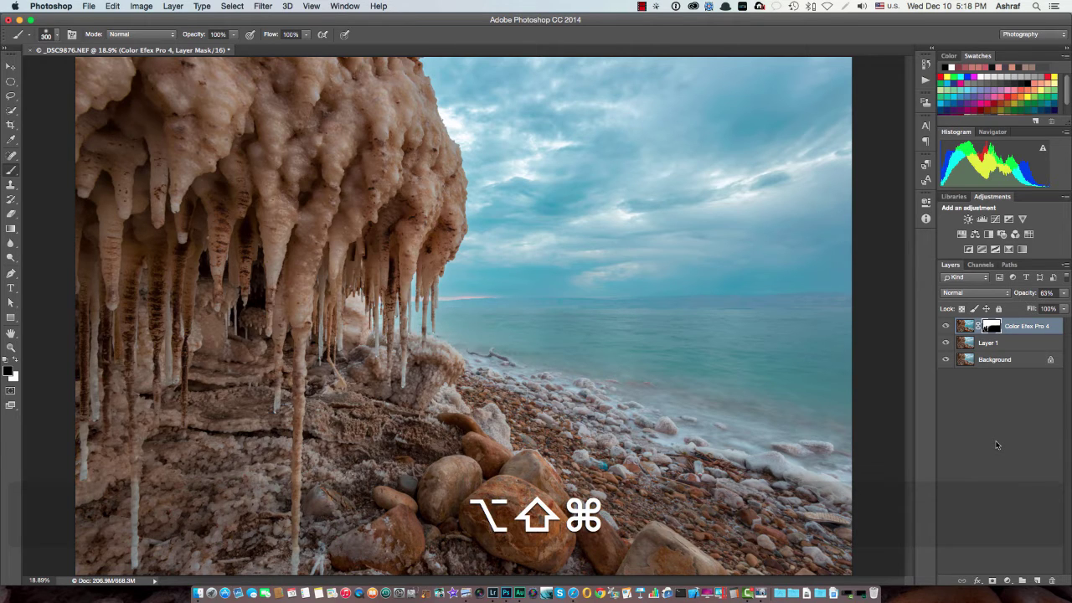
key(shift+alt+super+n)
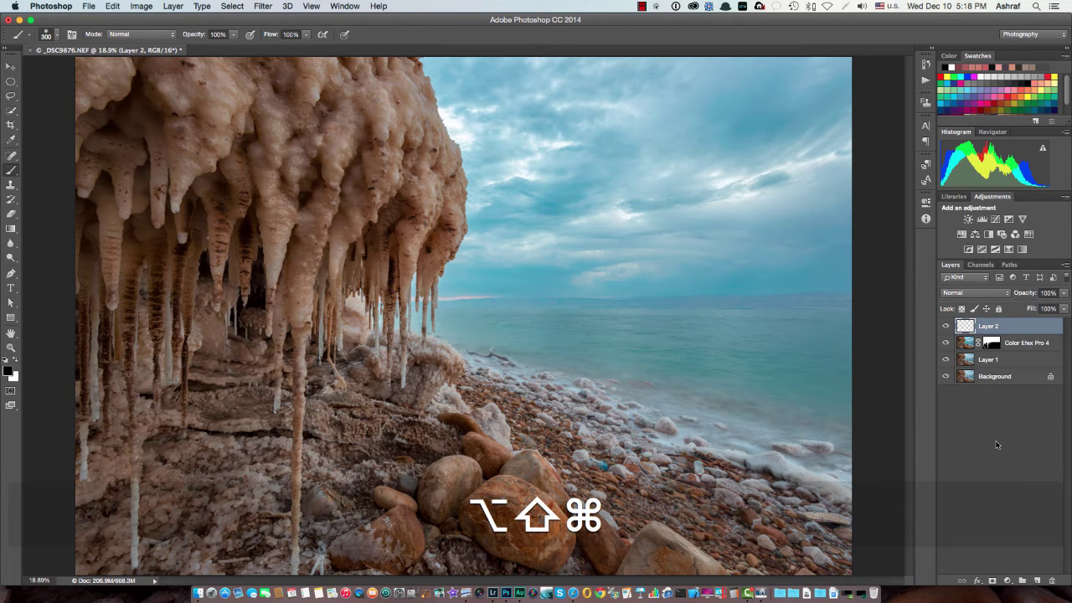
key(shift+alt+super+e)
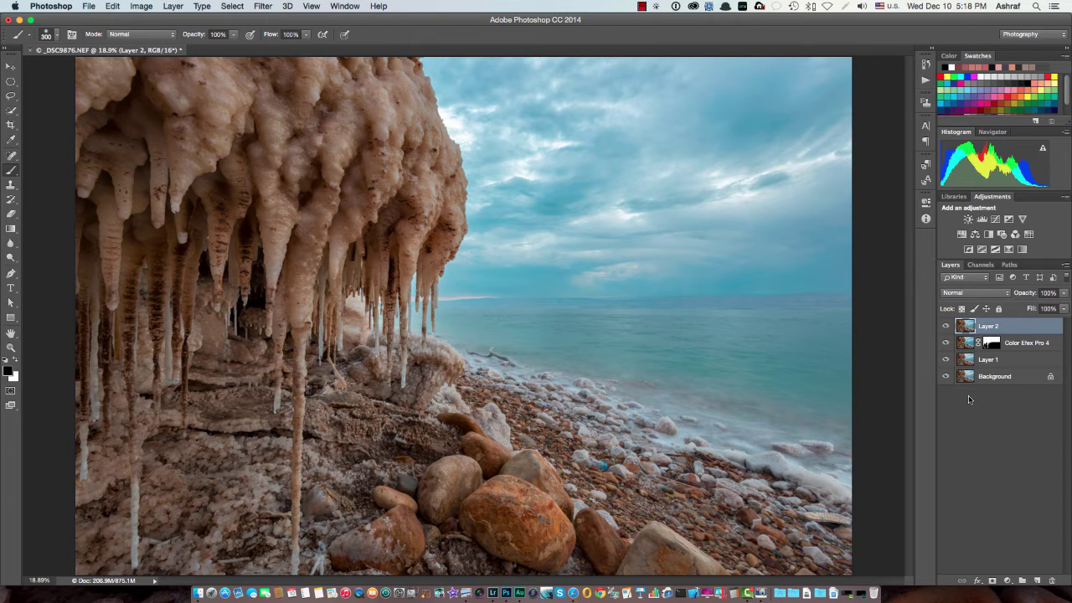
Apply a High Pass filter with a radius of 1.5 pixels to the merged layer
click(257, 10)
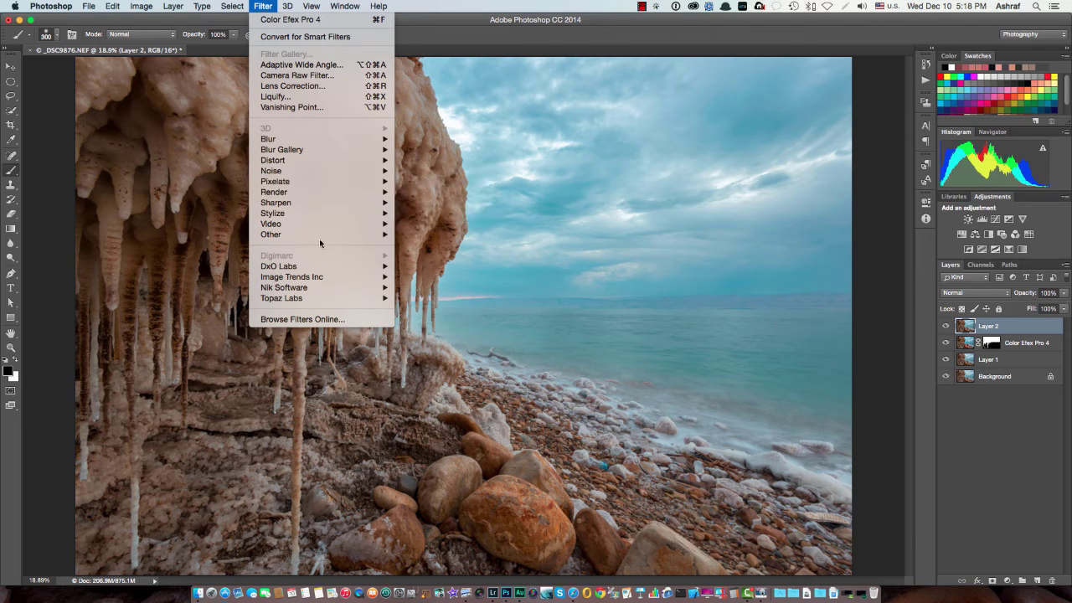
mouse_move(337, 239)
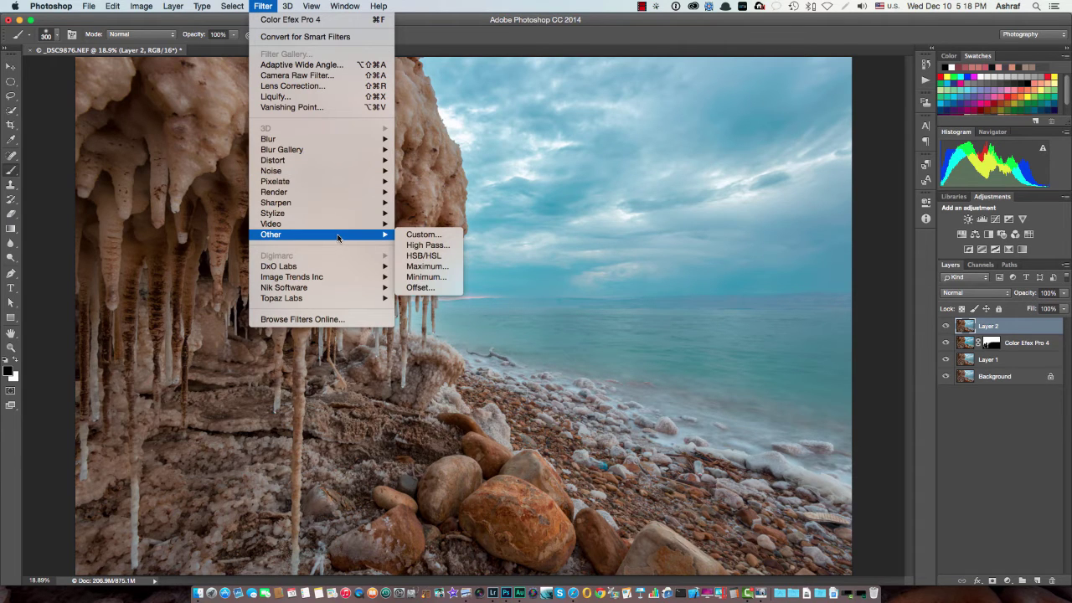
click(431, 245)
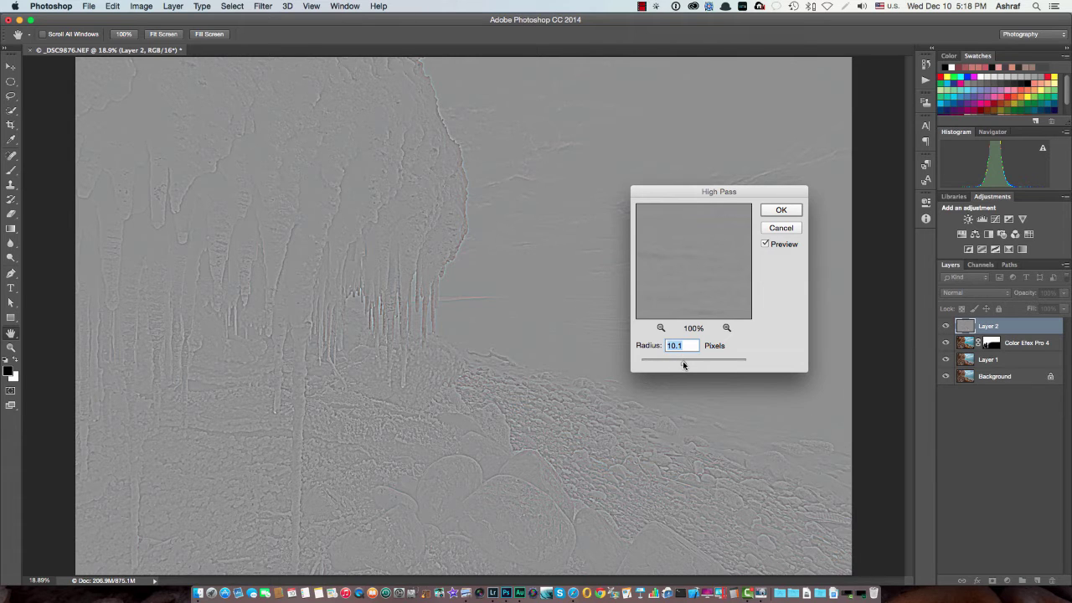
drag(683, 362, 650, 365)
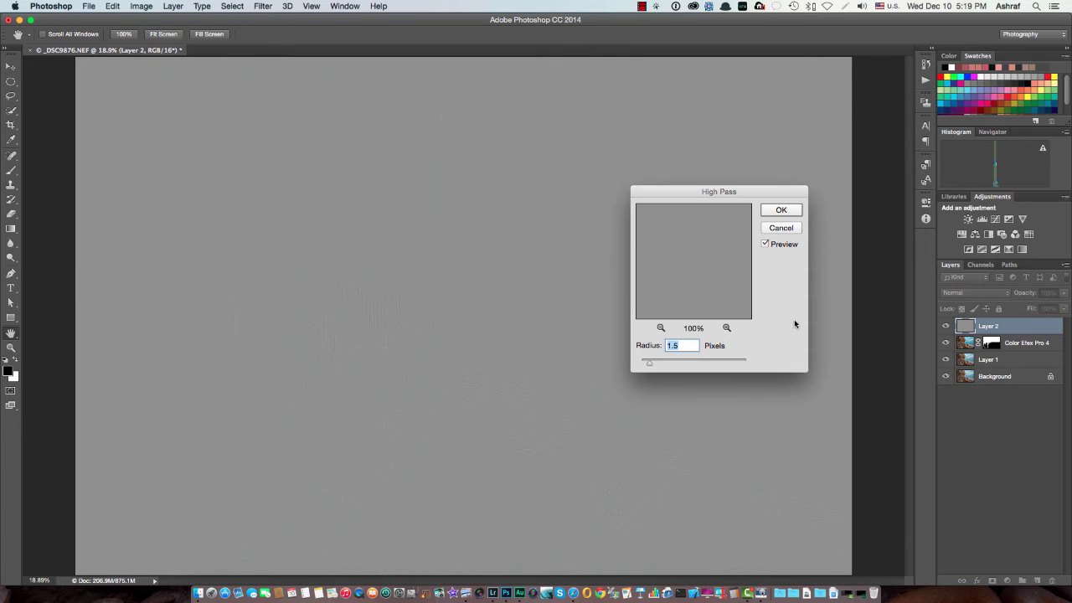
click(769, 210)
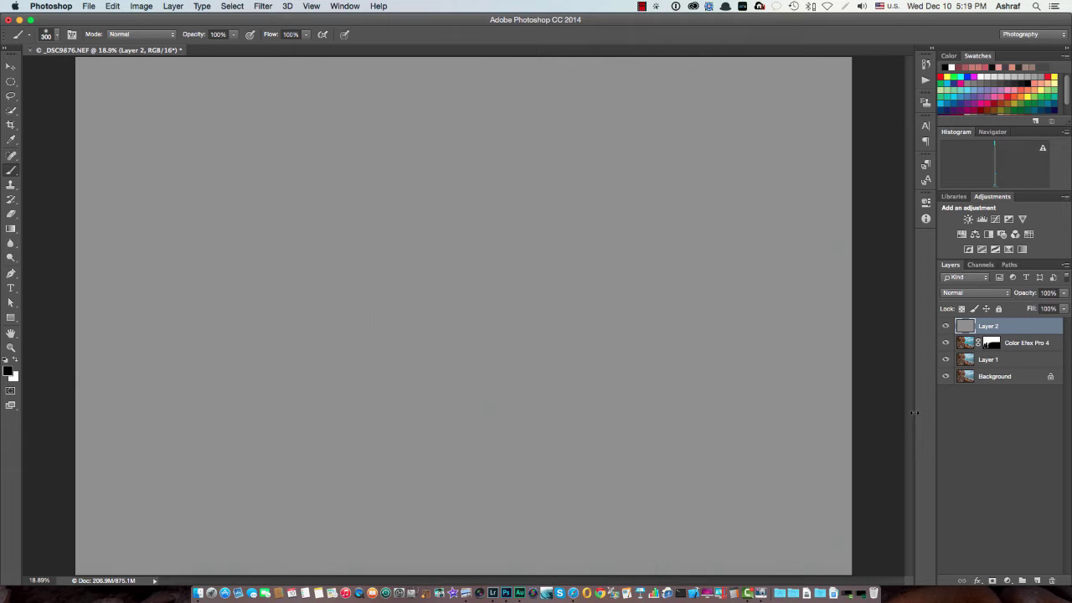
Examine the edge detail picked out by the High Pass filter at full size across the rock formation
key(super+1)
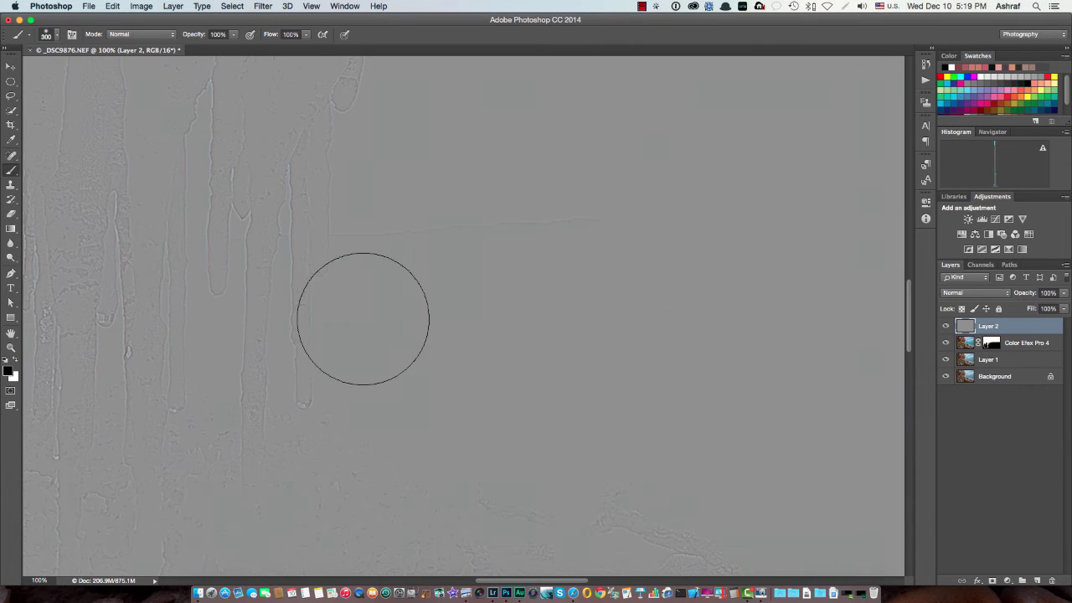
scroll(278, 309, left, 10)
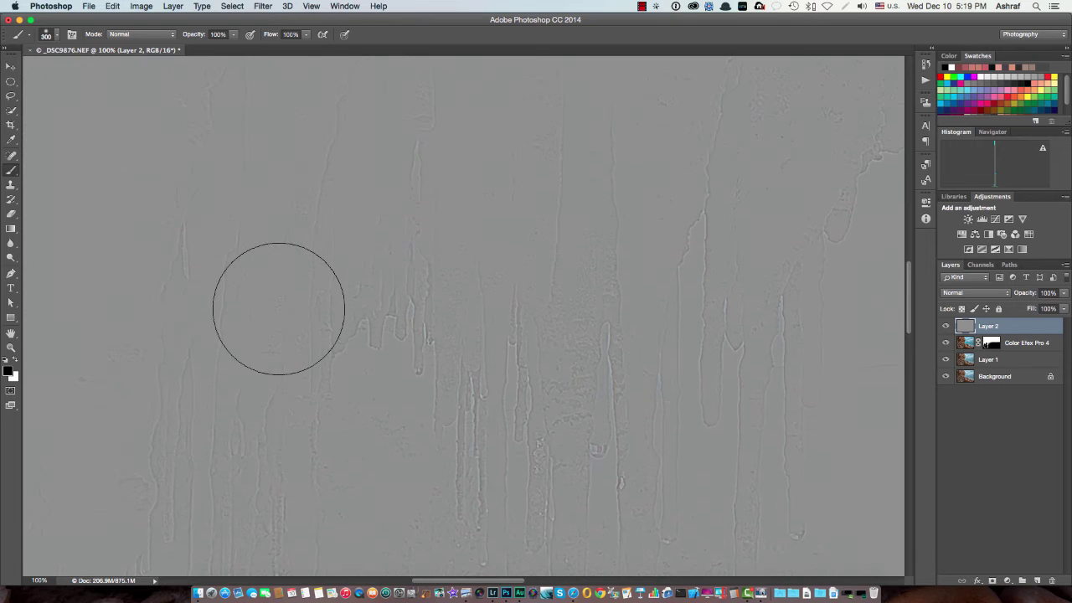
scroll(278, 308, right, 10)
scroll(278, 308, up, 5)
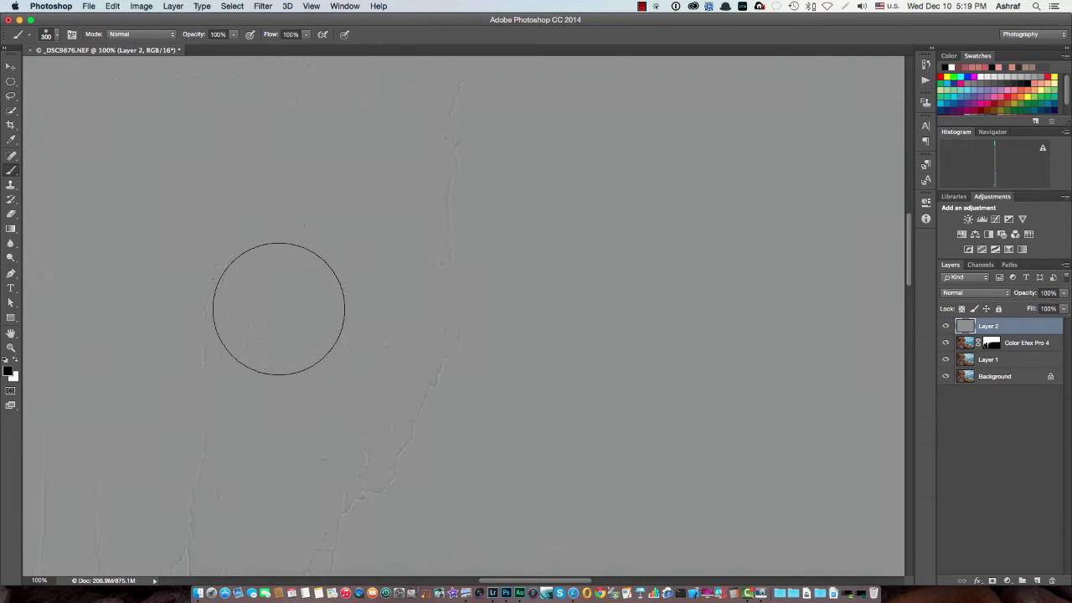
scroll(278, 308, up, 5)
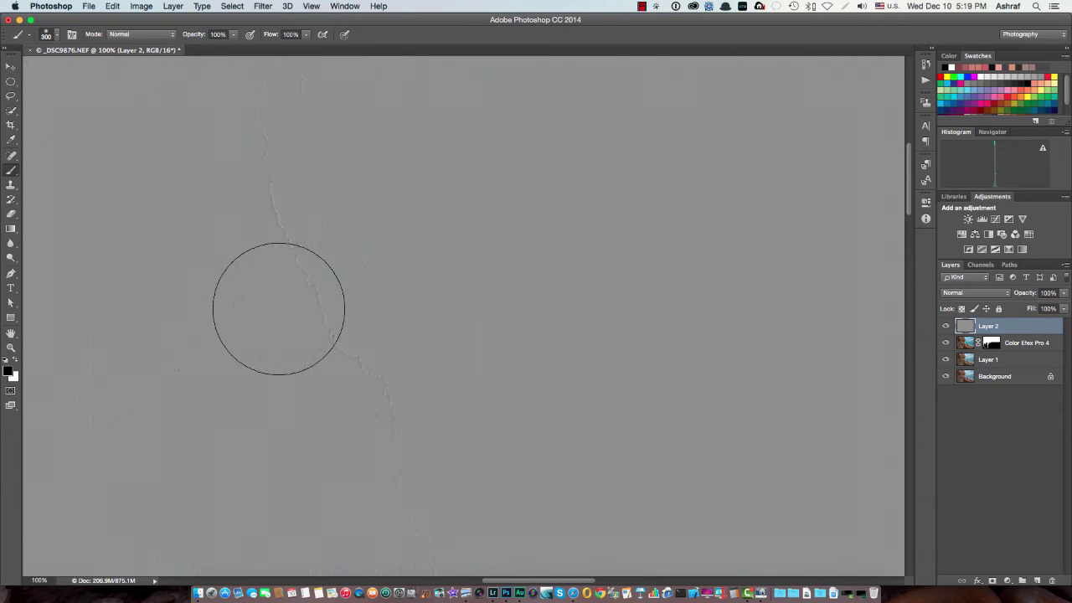
scroll(278, 308, left, 10)
scroll(278, 309, down, 5)
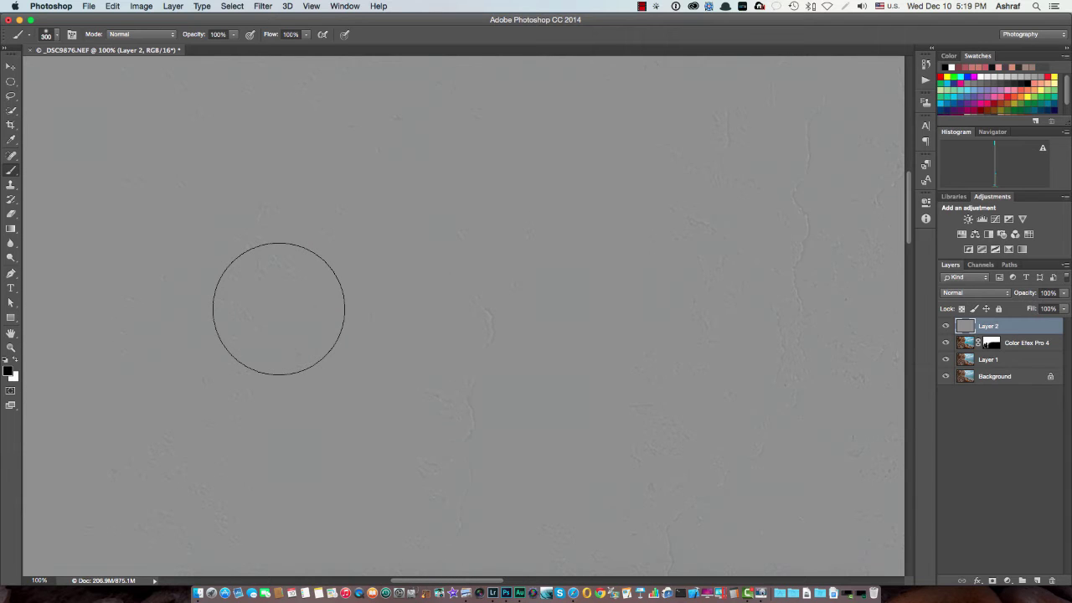
scroll(278, 308, down, 10)
key(super)
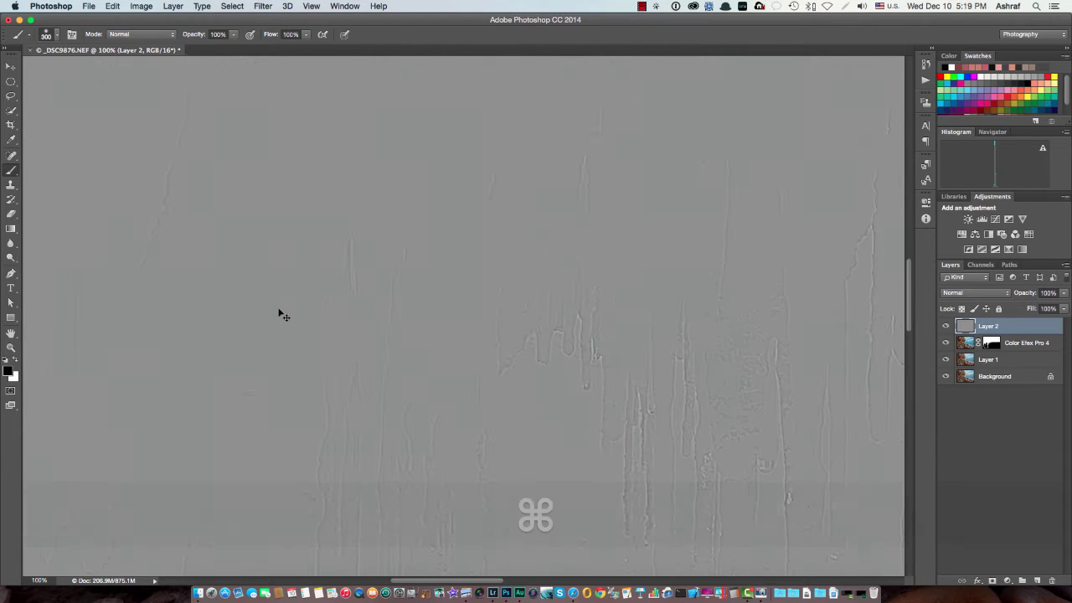
key(super+0)
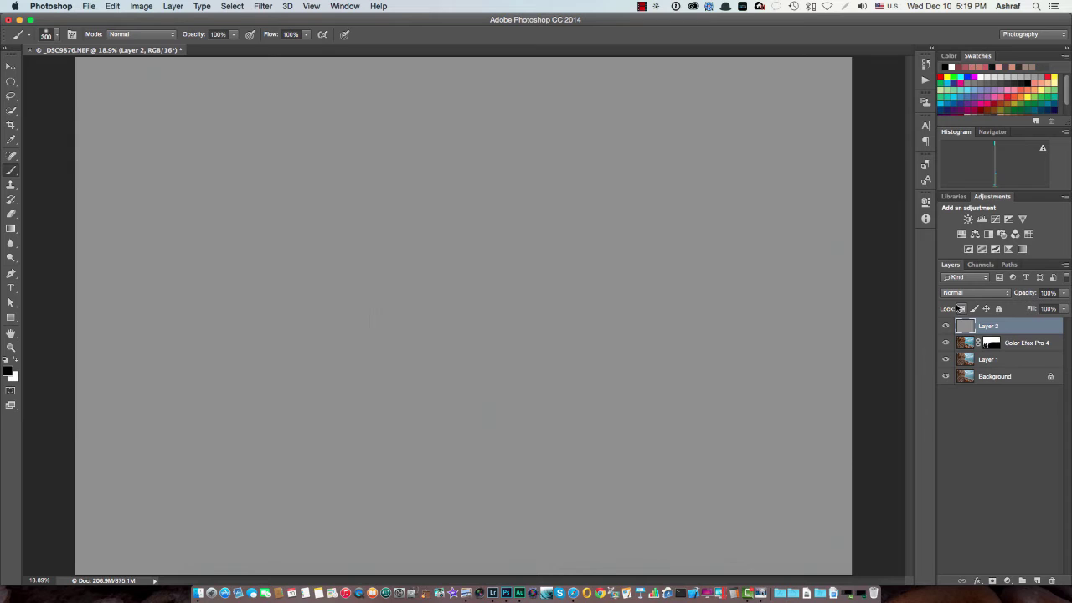
Set the High Pass layer's blend mode to Linear Light and view the sharpened shoreline at full size
click(972, 295)
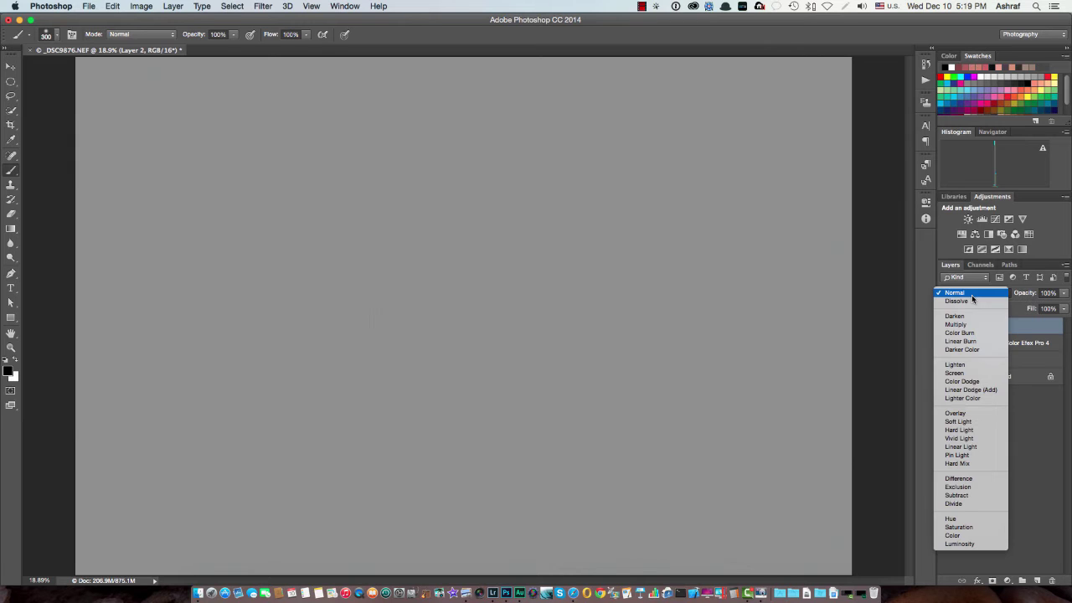
click(992, 448)
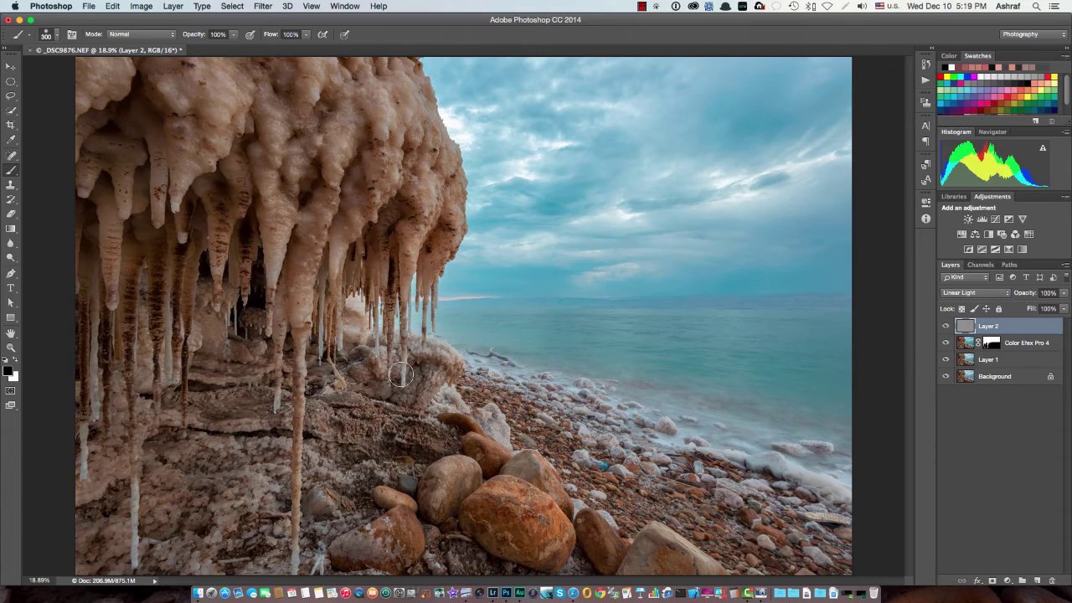
key(super+1)
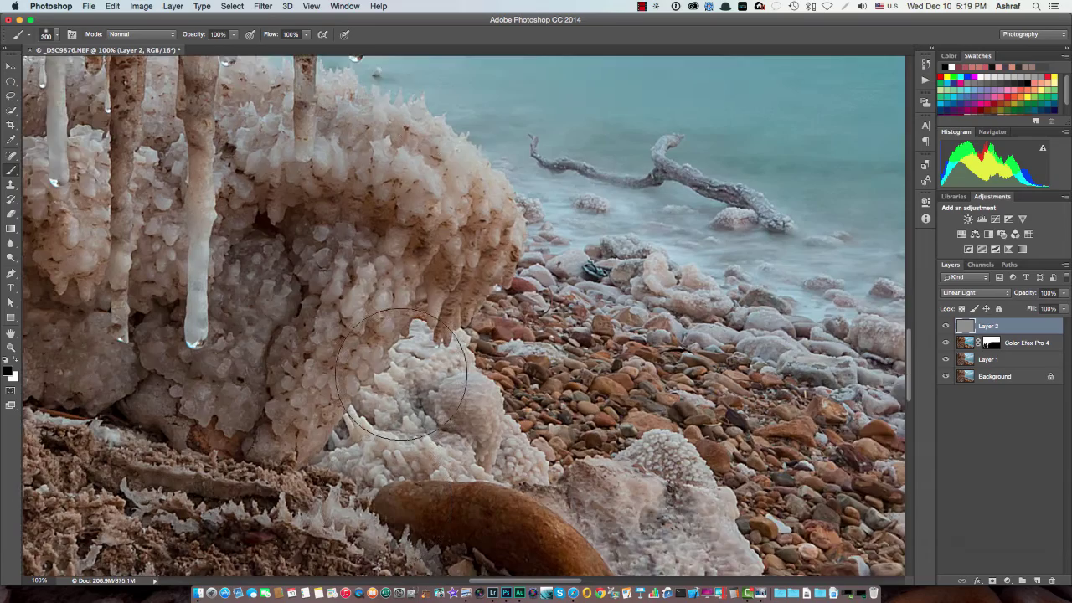
Compare the rock formation at full size with and without the High Pass sharpening layer
scroll(400, 374, left, 5)
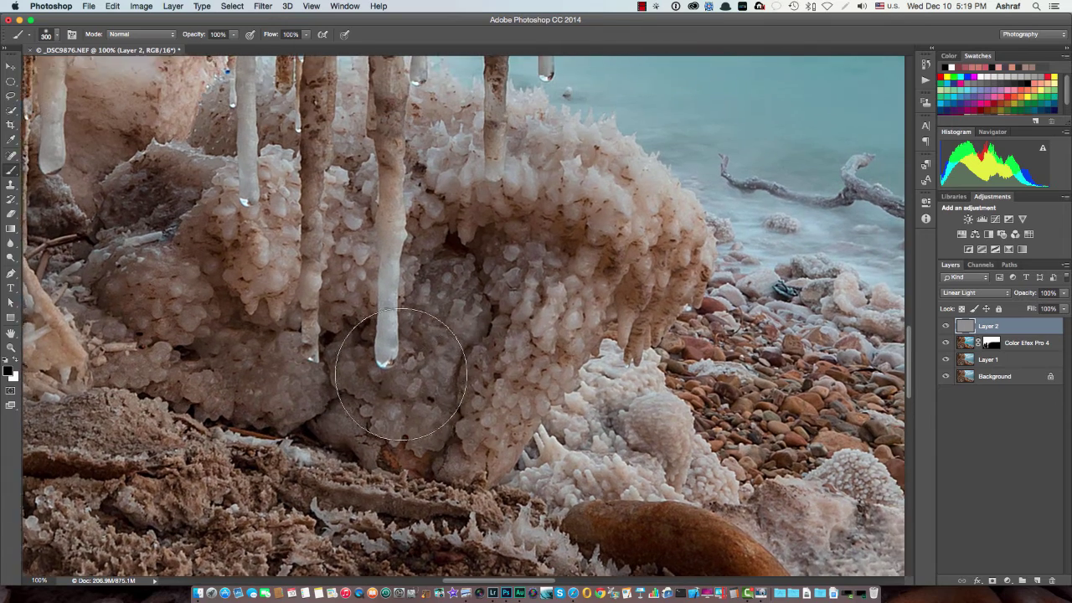
scroll(401, 374, right, 3)
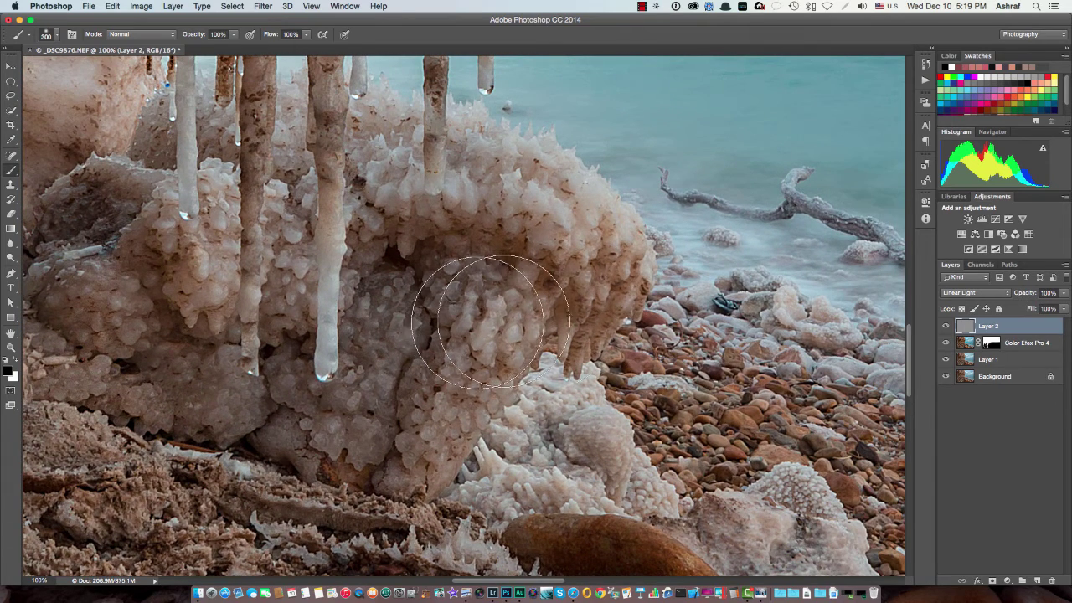
click(947, 327)
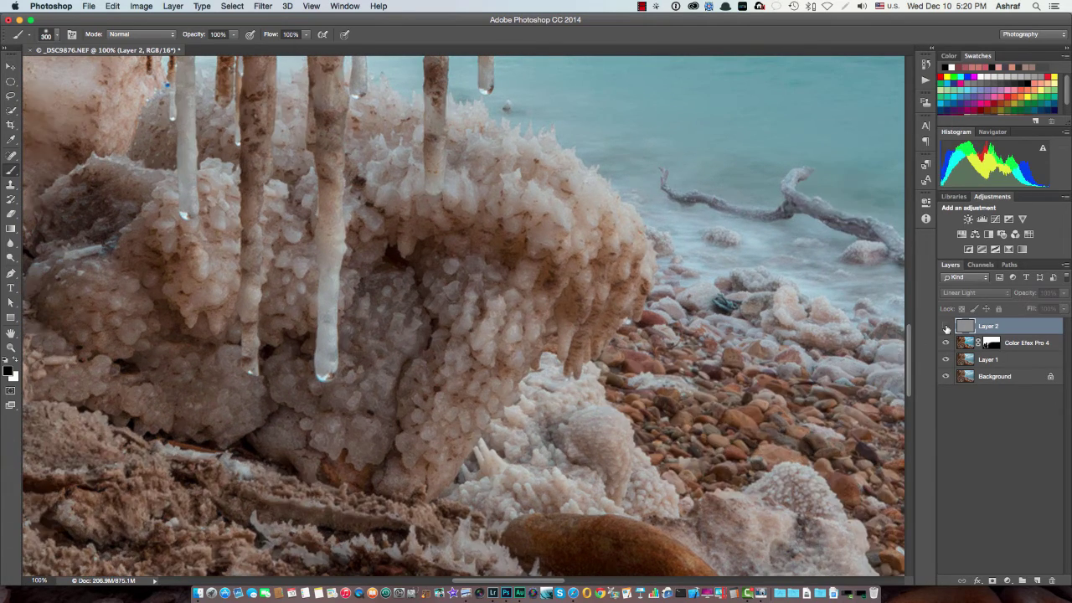
click(946, 326)
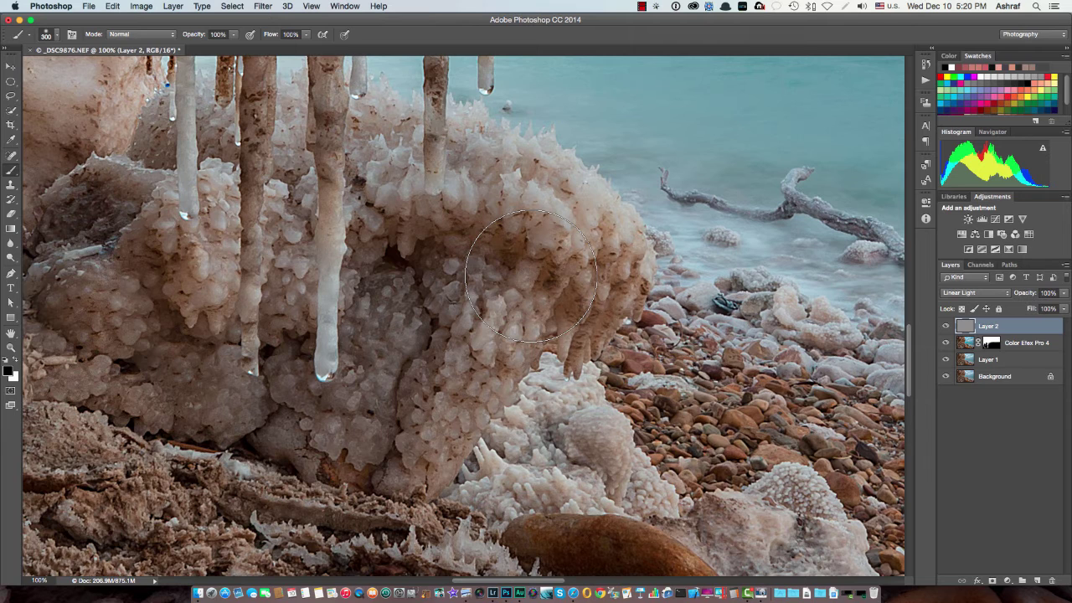
mouse_move(531, 276)
mouse_down()
mouse_move(512, 308)
mouse_move(498, 281)
mouse_move(503, 308)
mouse_move(456, 362)
mouse_up()
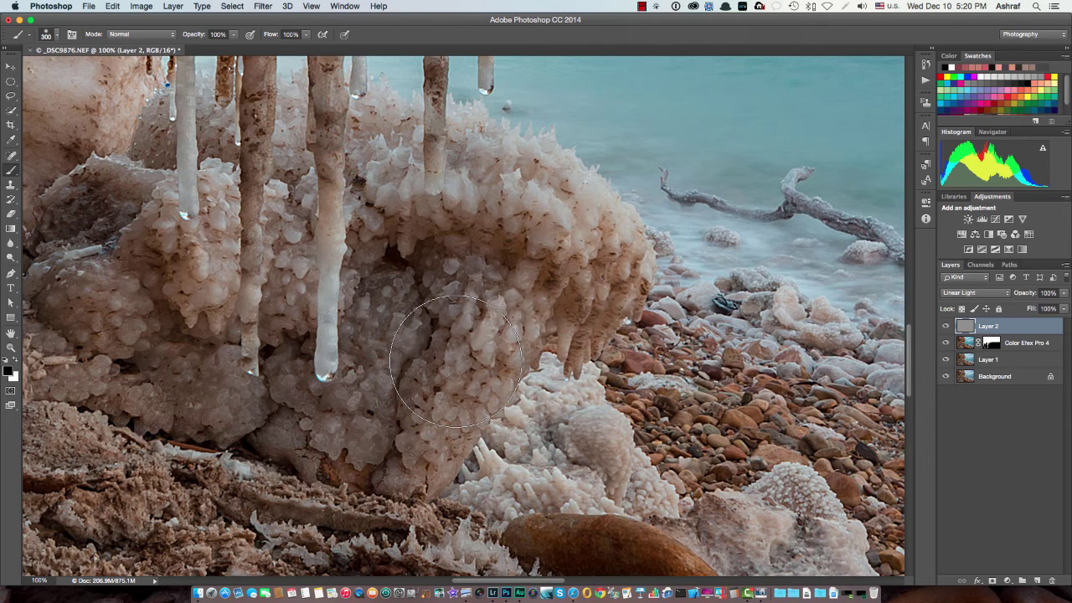
click(946, 327)
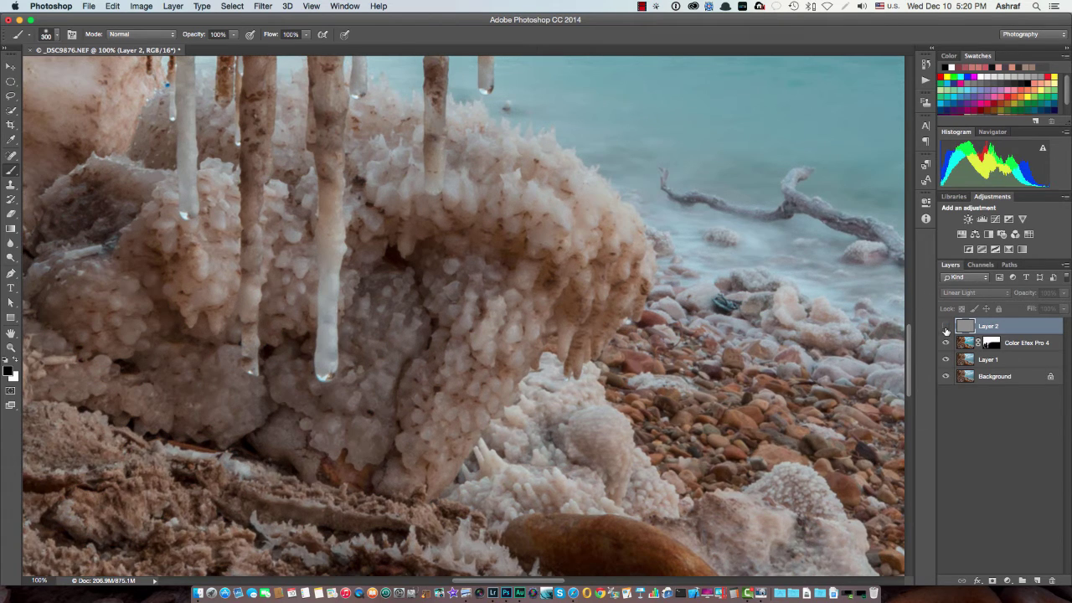
click(946, 327)
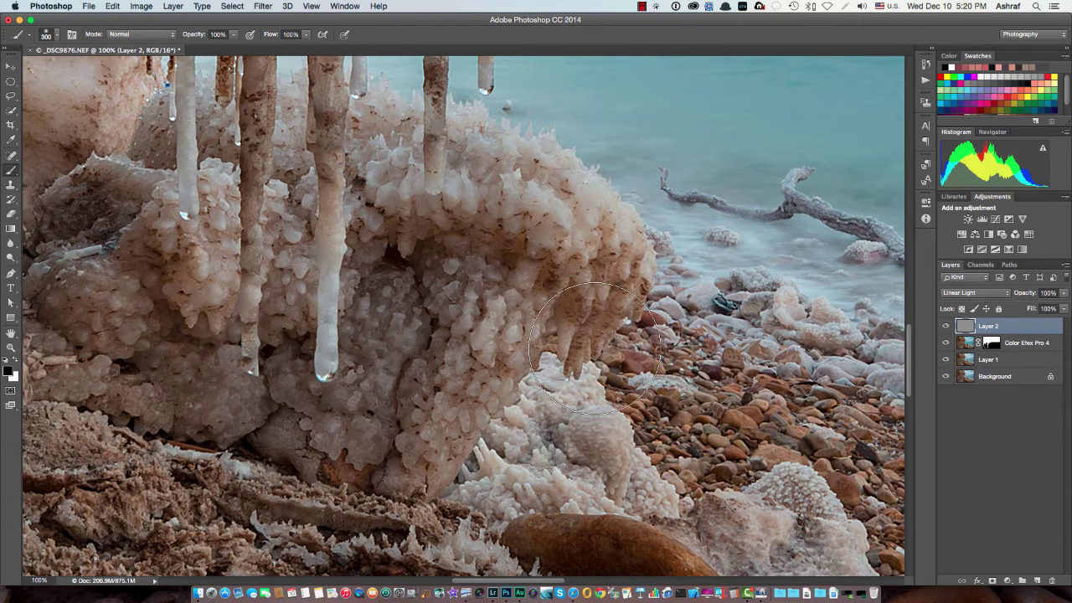
Lower the High Pass layer's opacity to 70% and add a white layer mask to it
key(super+0)
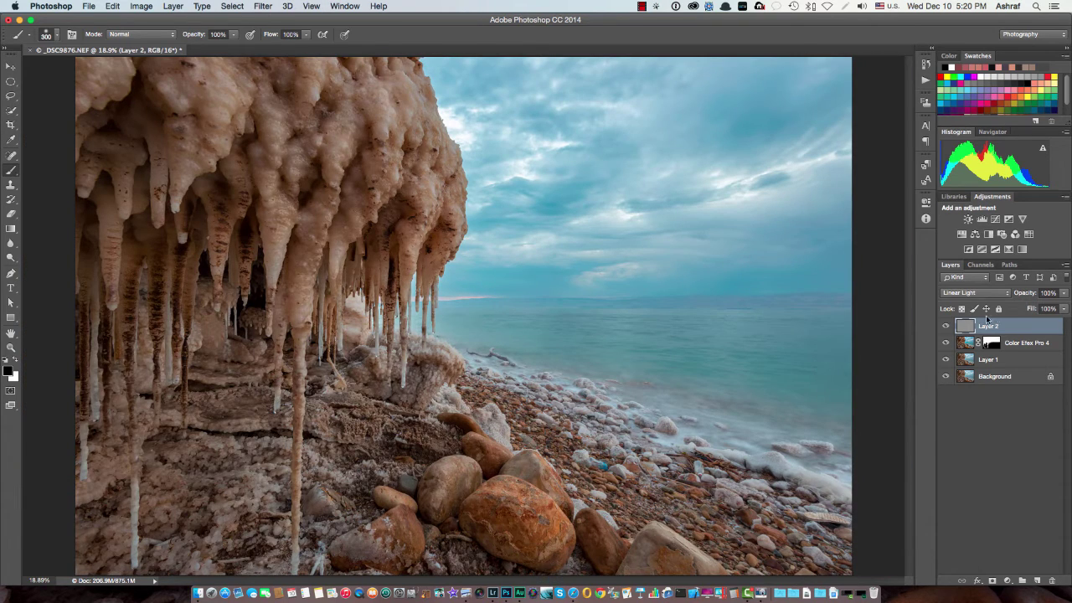
drag(1026, 296, 1010, 292)
click(993, 581)
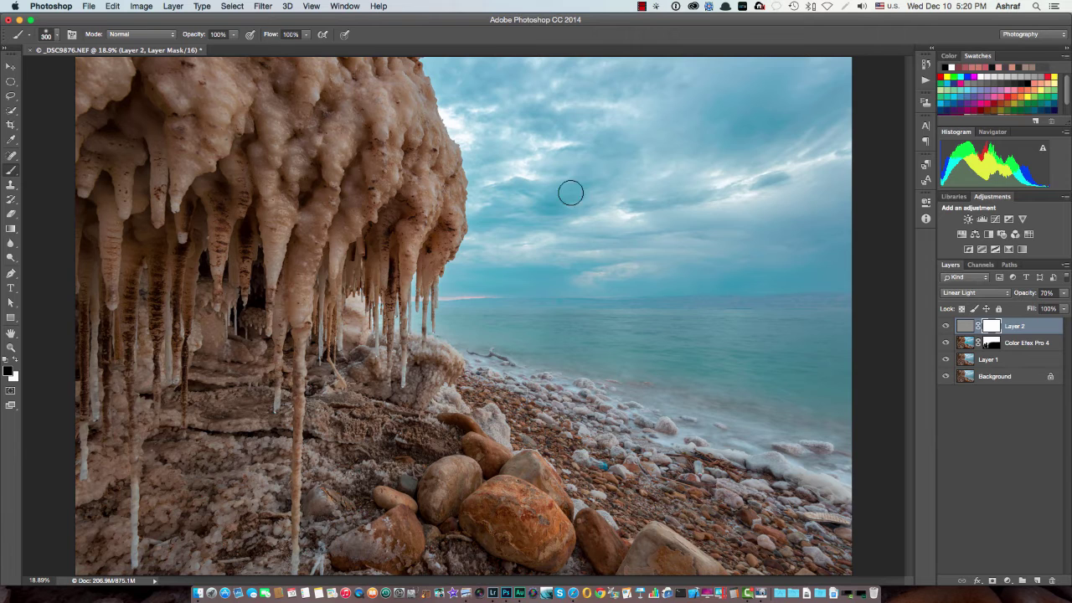
Paint black over the sky and sea on the High Pass layer's mask with a soft brush of size 1200
key(bracketright)
key(bracketright)
key(bracketright)
key(bracketright)
key(bracketright)
key(bracketright)
key(bracketright)
key(bracketright)
key(bracketright)
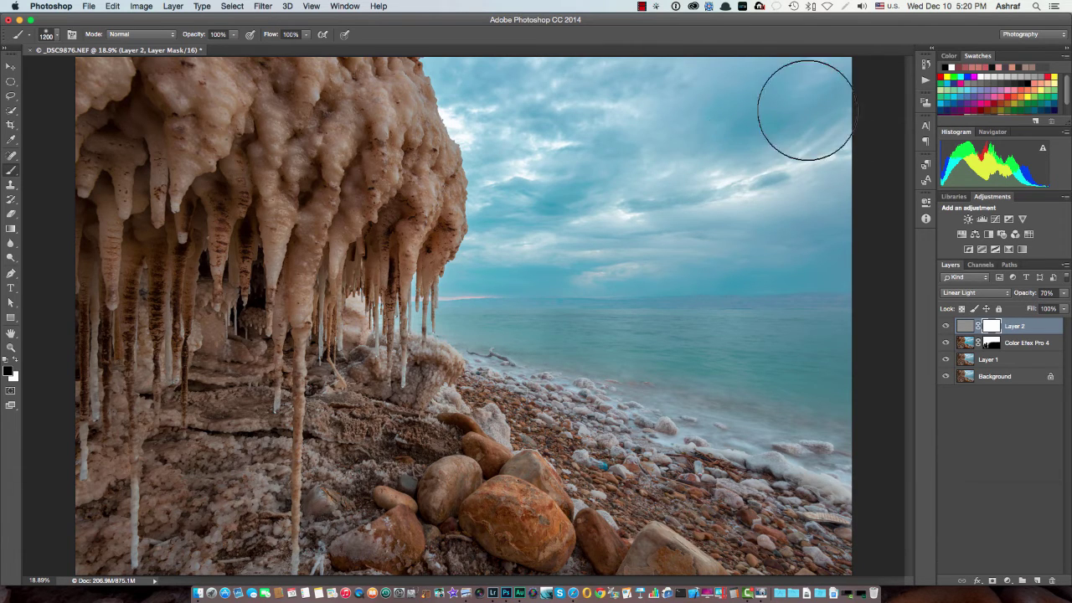
mouse_move(634, 108)
mouse_down()
mouse_move(474, 67)
mouse_move(502, 105)
mouse_up()
drag(509, 157, 501, 306)
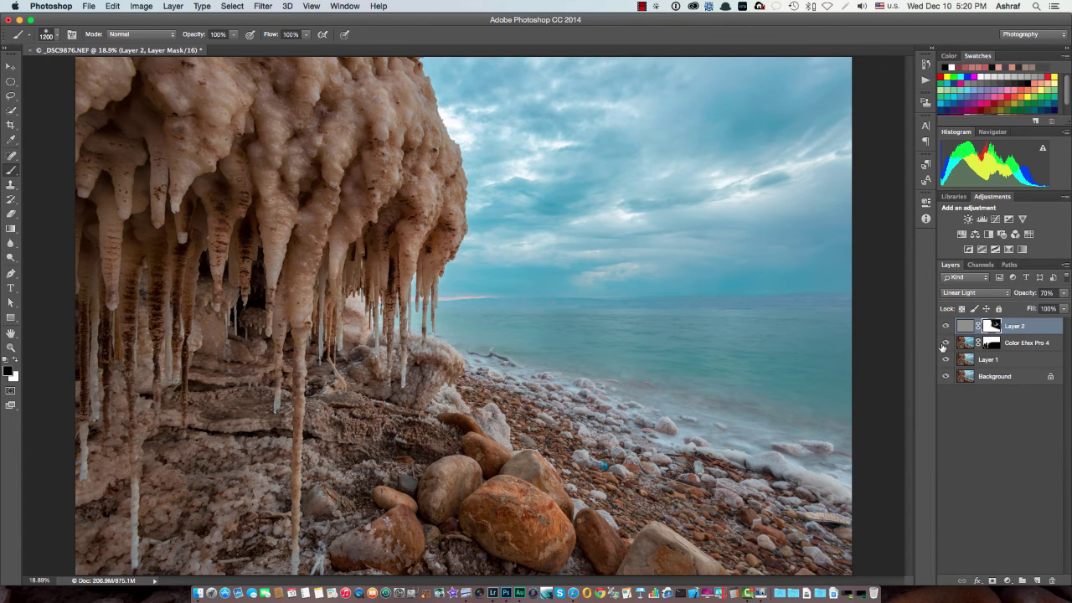
Display the High Pass layer's mask alone, paint its remaining light patches over the sky and sea black, and compare the masked sharpening on and off
alt+click(993, 326)
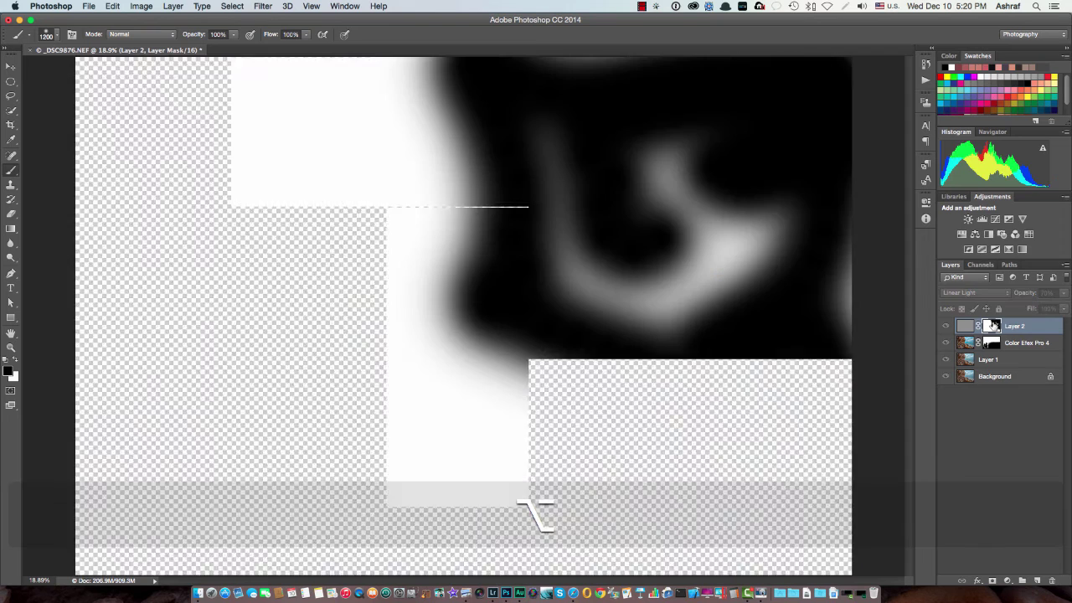
mouse_move(733, 264)
mouse_down()
mouse_move(687, 177)
mouse_move(626, 158)
mouse_move(567, 82)
mouse_move(643, 81)
mouse_move(581, 135)
mouse_move(572, 207)
mouse_move(601, 272)
mouse_move(663, 311)
mouse_move(697, 299)
mouse_move(688, 292)
mouse_move(786, 269)
mouse_move(813, 232)
mouse_move(821, 335)
mouse_move(670, 234)
mouse_move(667, 125)
mouse_up()
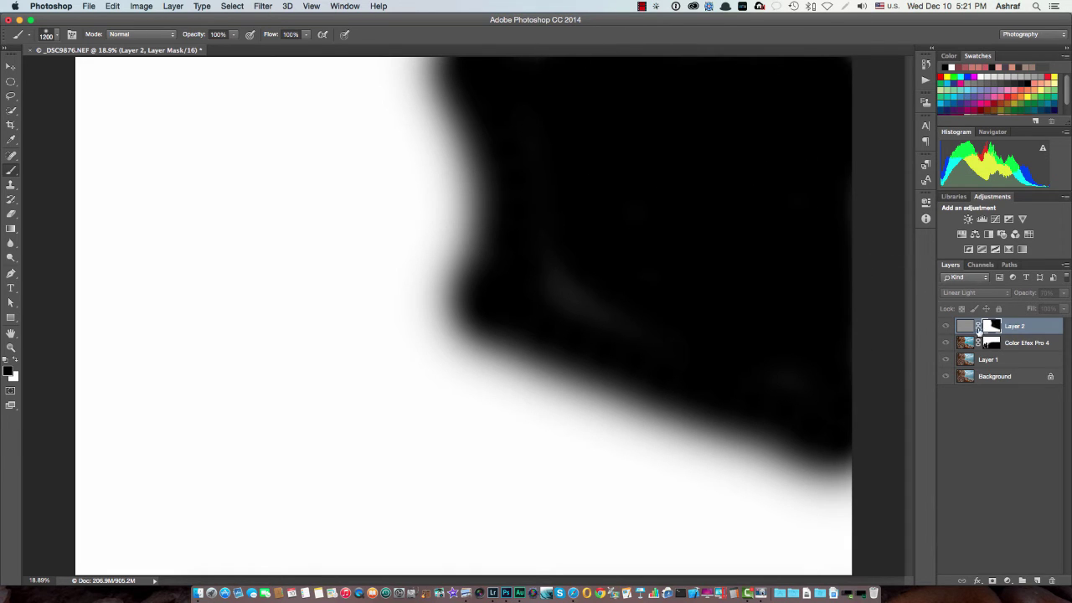
alt+click(989, 327)
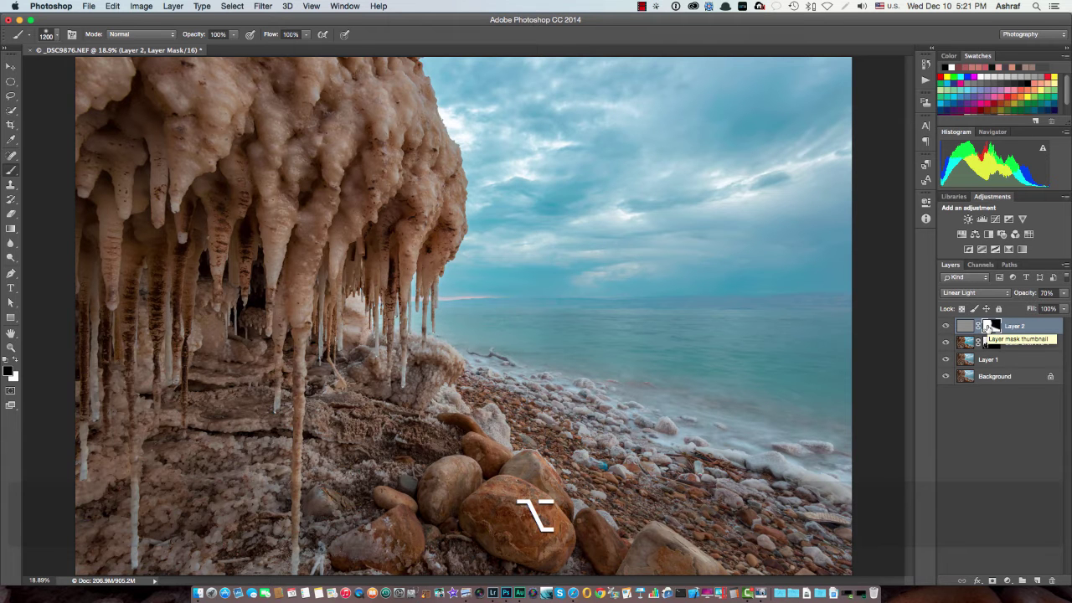
click(946, 327)
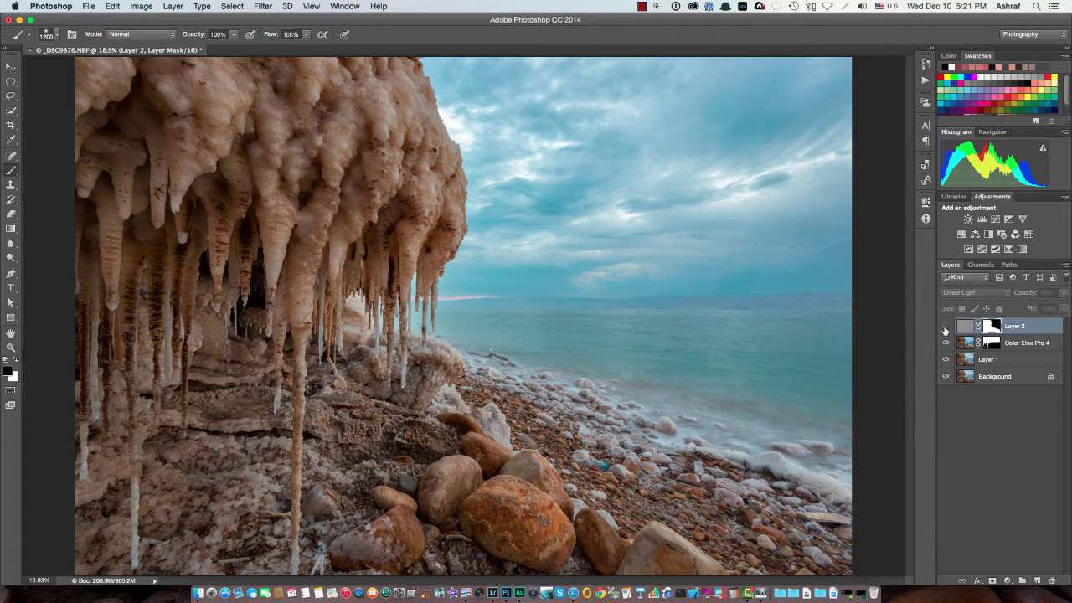
click(946, 327)
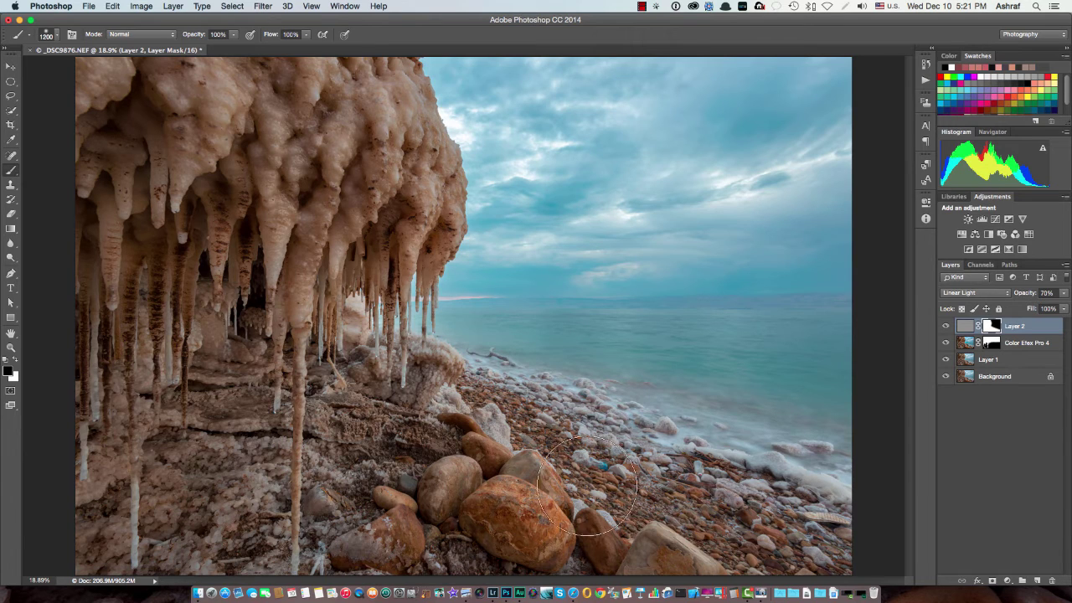
Reduce the brush size to 250 over the littered pebbles at the shore's edge, at full size
key(super+1)
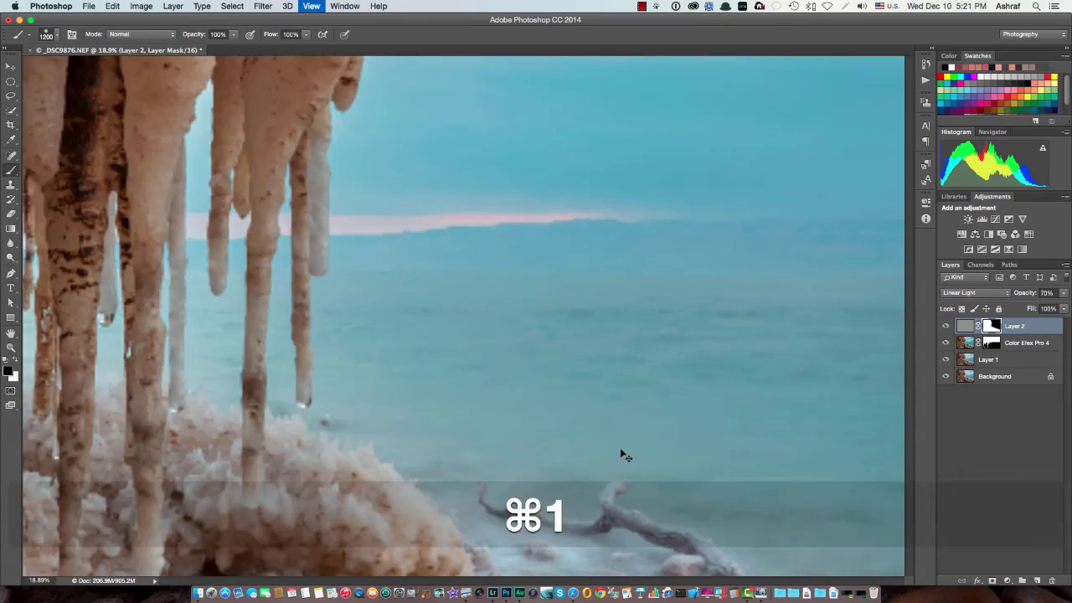
scroll(621, 447, down, 10)
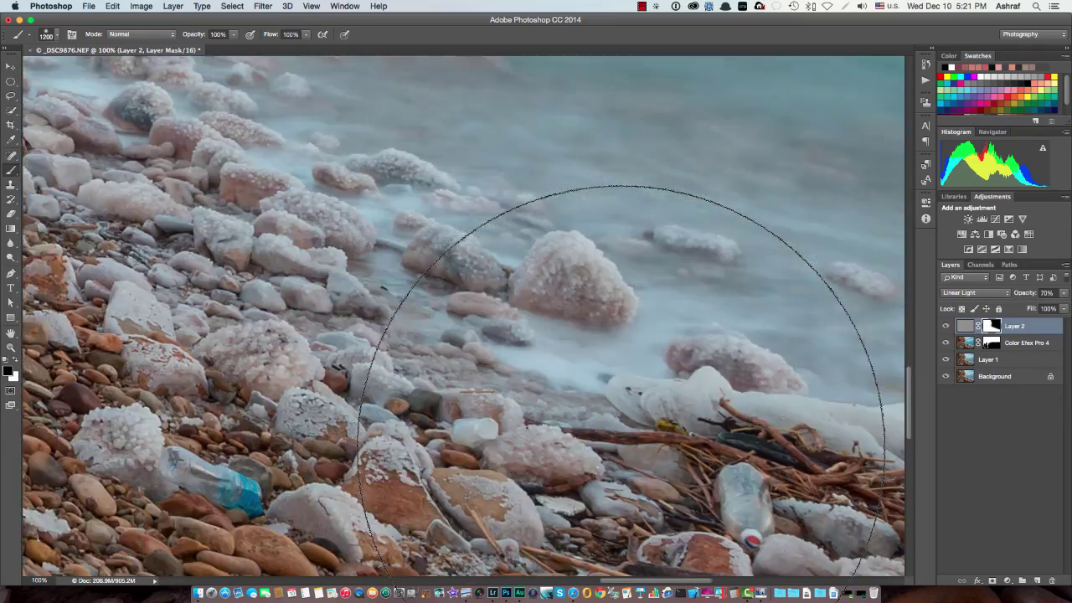
scroll(621, 449, right, 10)
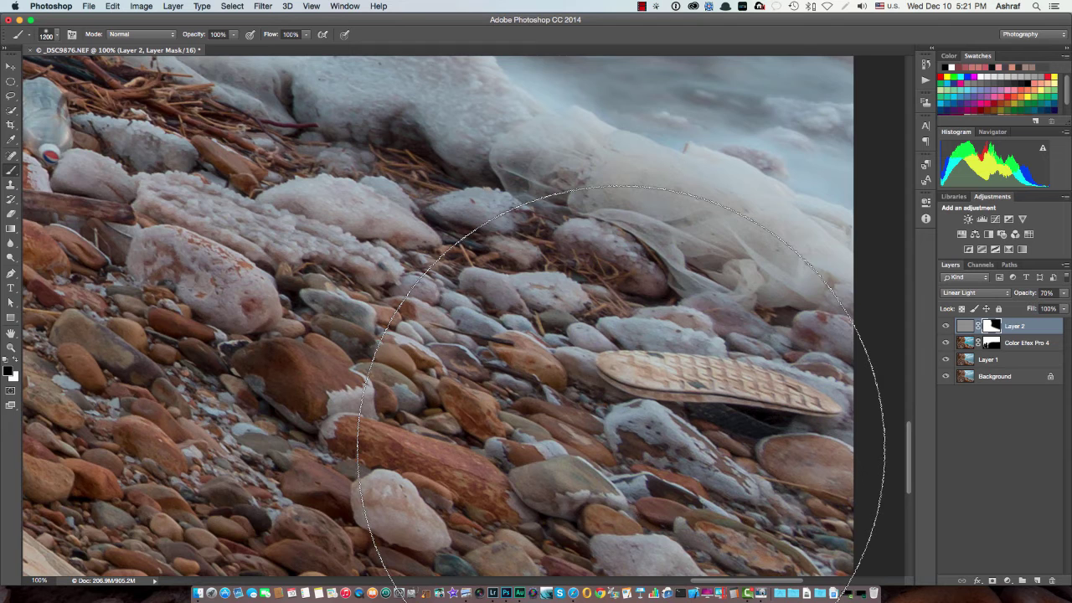
scroll(622, 449, down, 3)
scroll(621, 449, right, 5)
scroll(729, 407, left, 3)
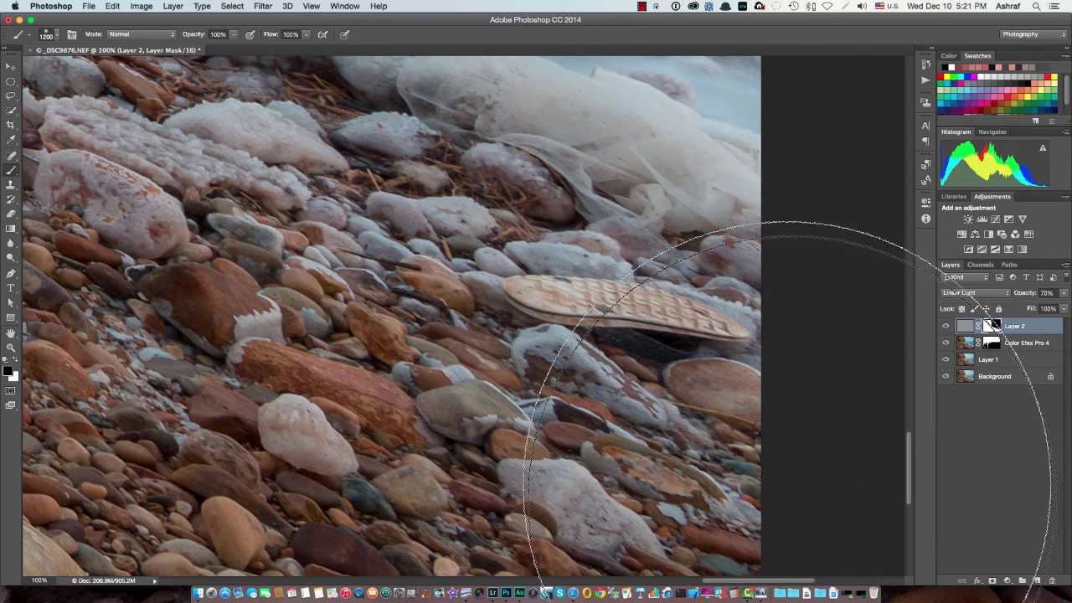
key(bracketleft)
key(bracketleft)
key(bracketleft)
key(bracketleft)
key(bracketleft)
key(bracketleft)
key(bracketleft)
key(bracketleft)
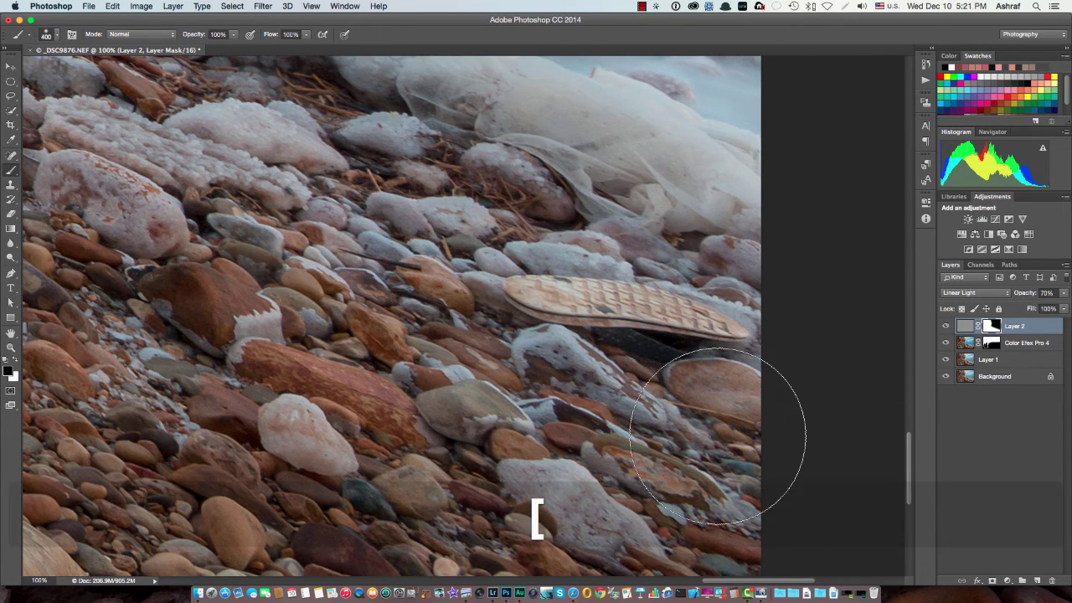
key(bracketleft)
key(bracketleft)
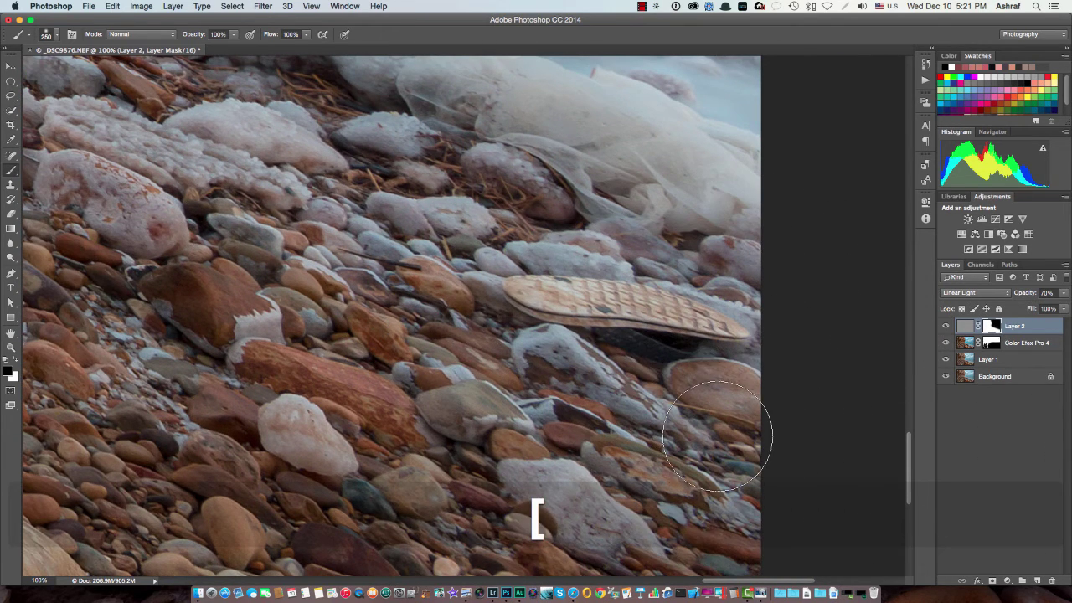
Create a new layer on top and remove the shoe sole from the pebbles with the content-aware Spot Healing Brush
click(1037, 580)
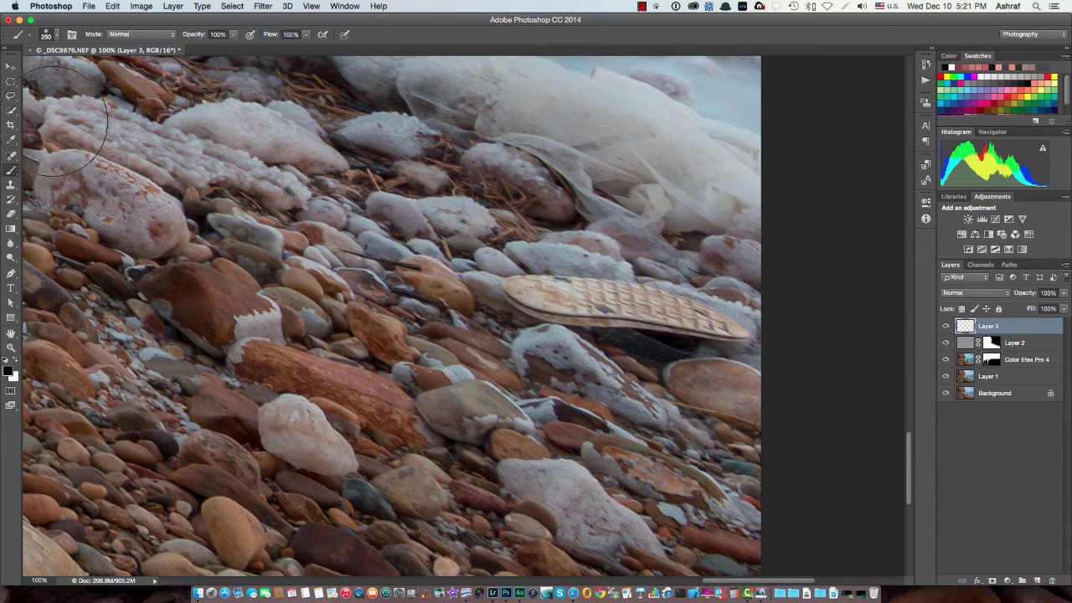
click(13, 157)
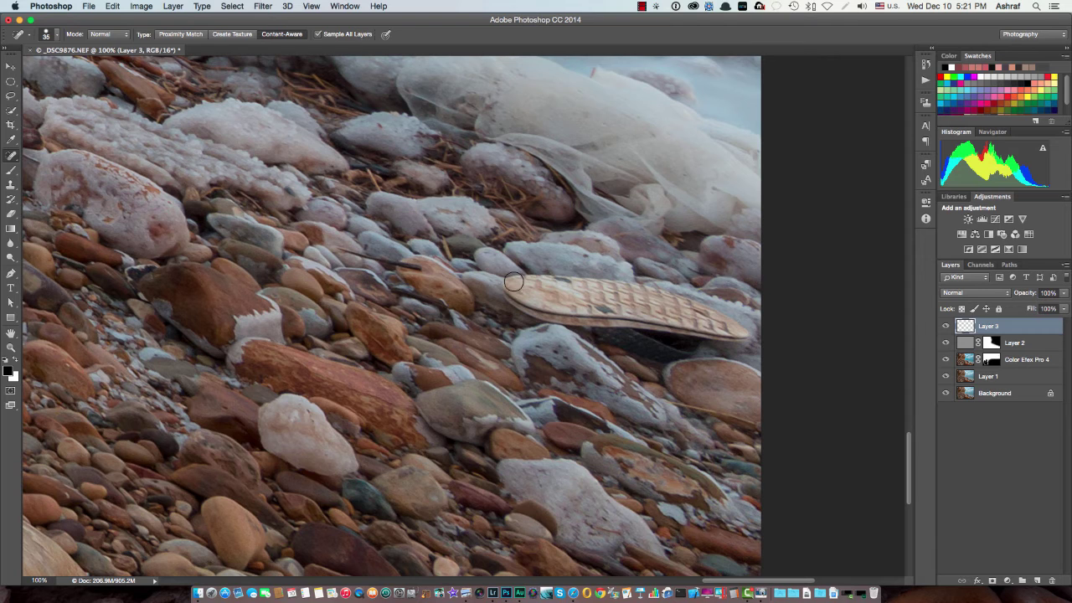
mouse_move(515, 284)
mouse_down()
mouse_move(633, 286)
mouse_move(744, 327)
mouse_move(568, 322)
mouse_move(527, 312)
mouse_move(509, 288)
mouse_move(604, 295)
mouse_move(705, 322)
mouse_move(540, 306)
mouse_up()
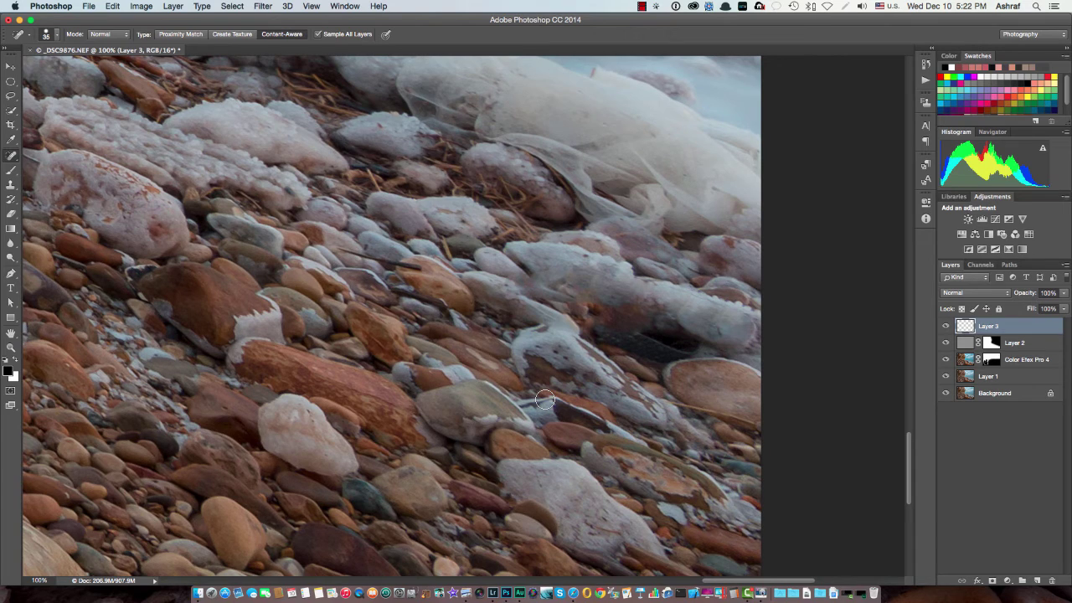
Remove the blue plastic bottle from the pebbles with the Spot Healing Brush
scroll(555, 316, left, 10)
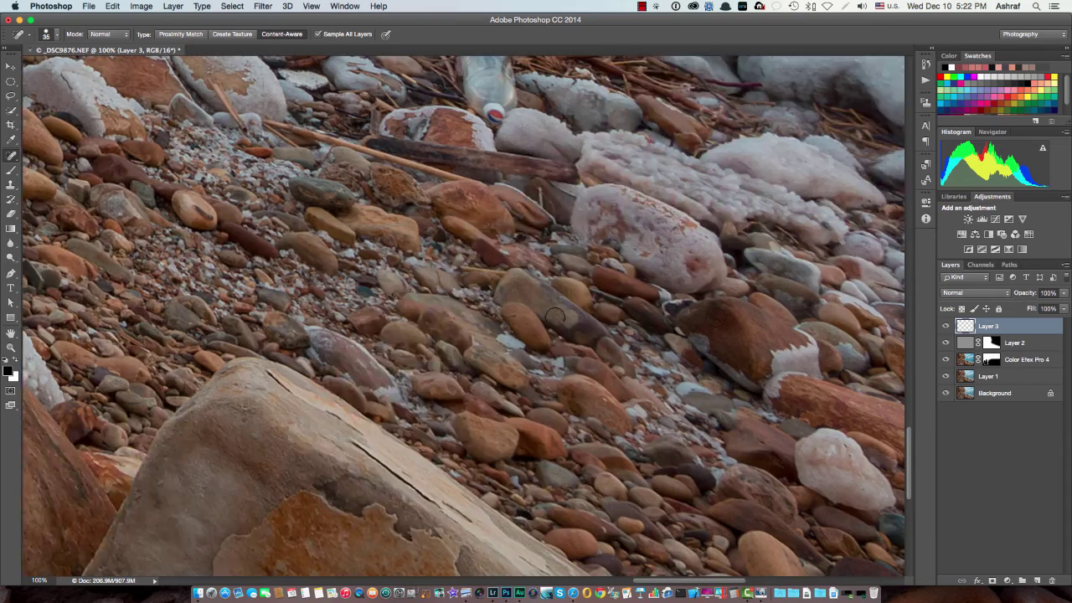
scroll(555, 317, up, 10)
scroll(554, 317, left, 5)
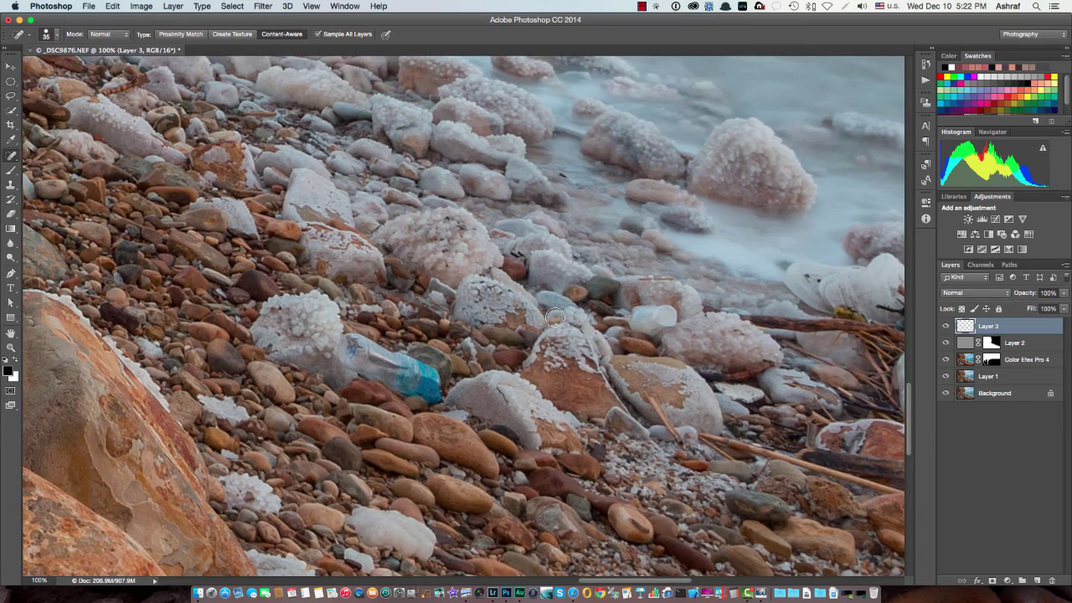
scroll(555, 316, right, 5)
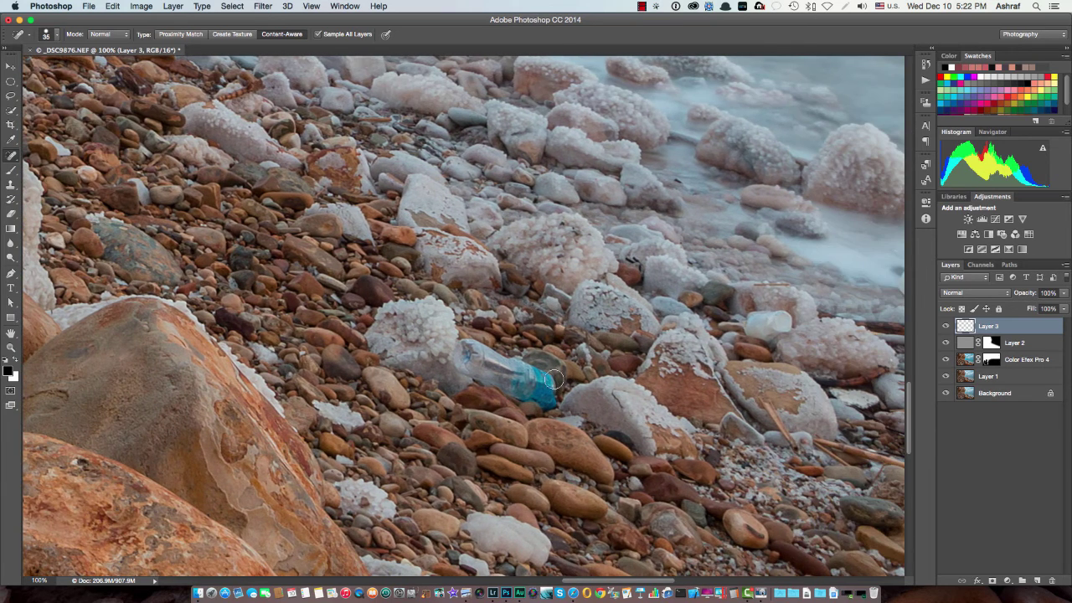
mouse_move(552, 393)
mouse_down()
mouse_move(469, 344)
mouse_move(459, 356)
mouse_move(460, 347)
mouse_move(460, 364)
mouse_move(539, 397)
mouse_move(474, 359)
mouse_up()
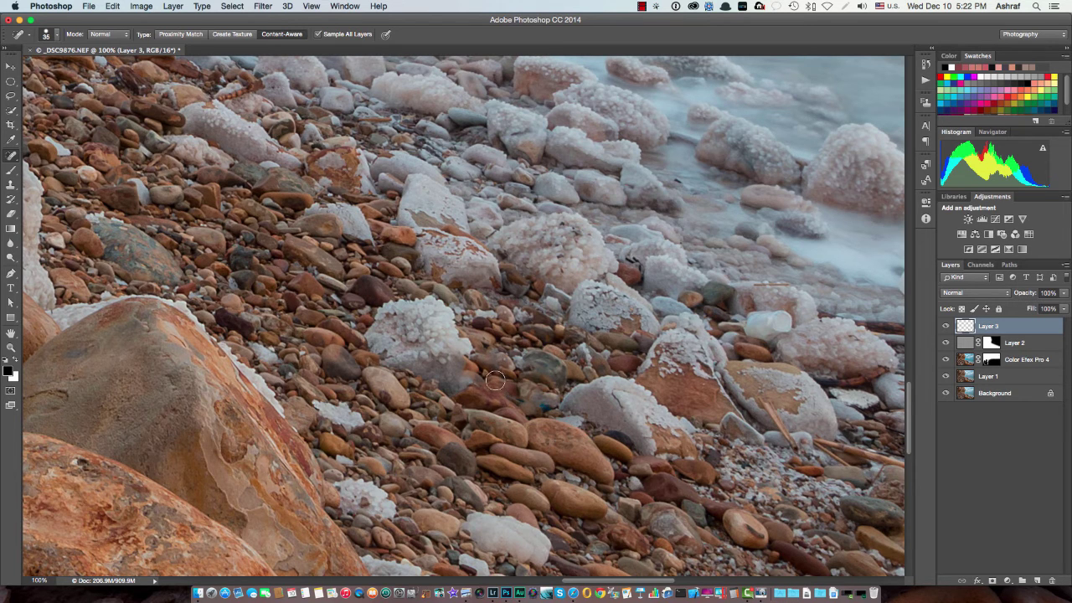
Examine the shoreline, sea, rock formation and sky at full size for remaining litter and blemishes
scroll(495, 381, right, 5)
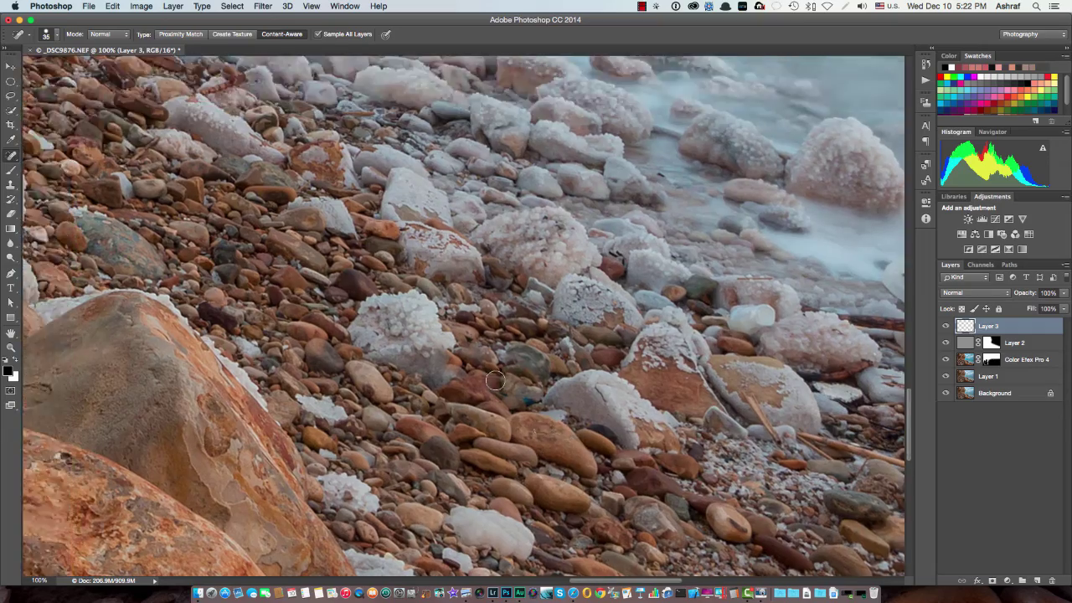
scroll(495, 381, up, 10)
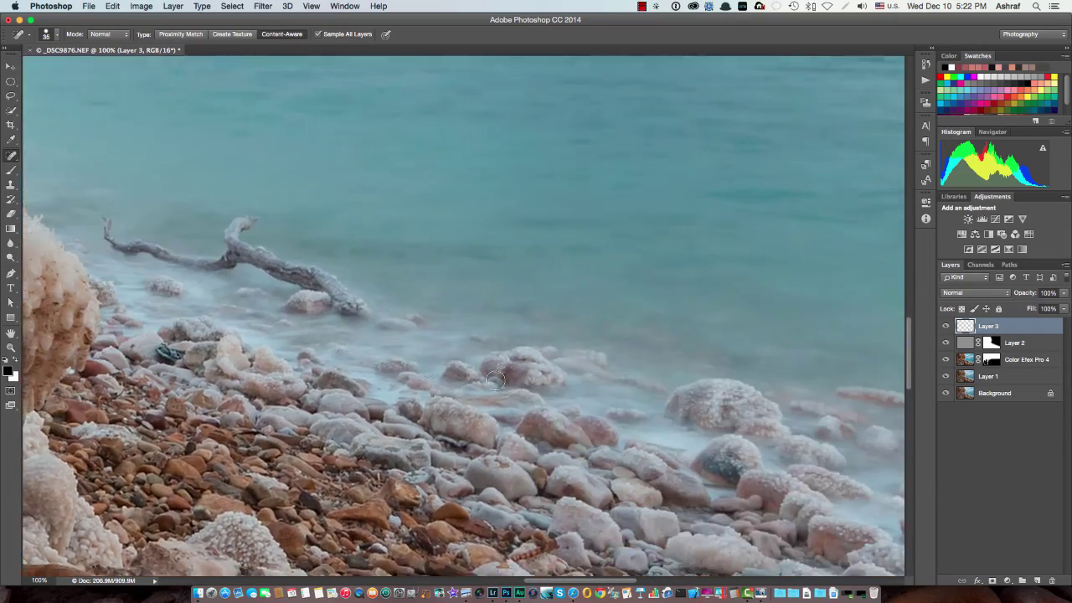
scroll(496, 381, down, 5)
scroll(495, 382, right, 5)
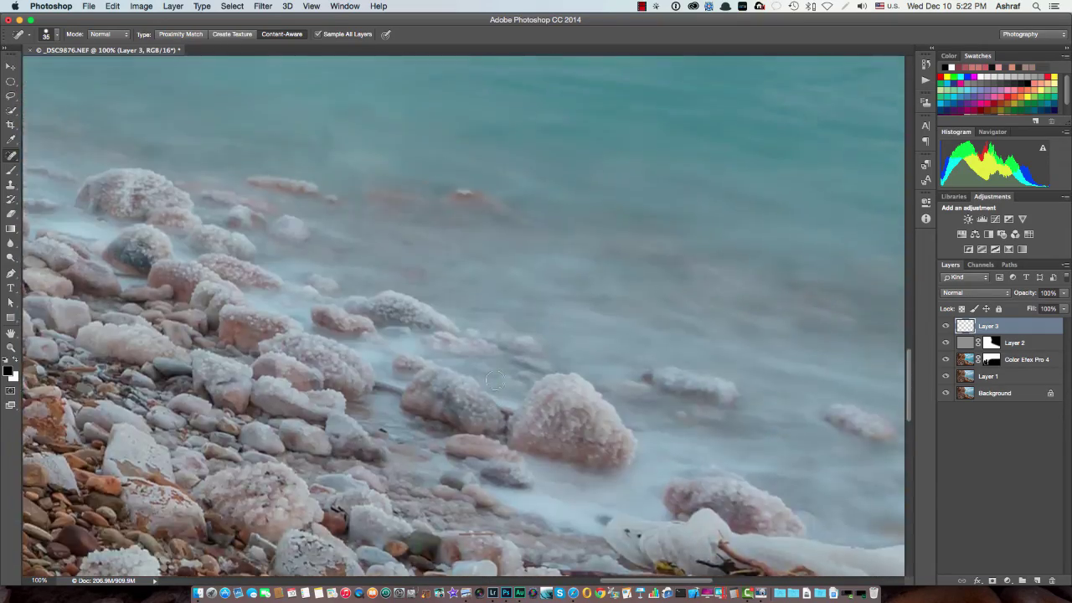
scroll(496, 381, up, 10)
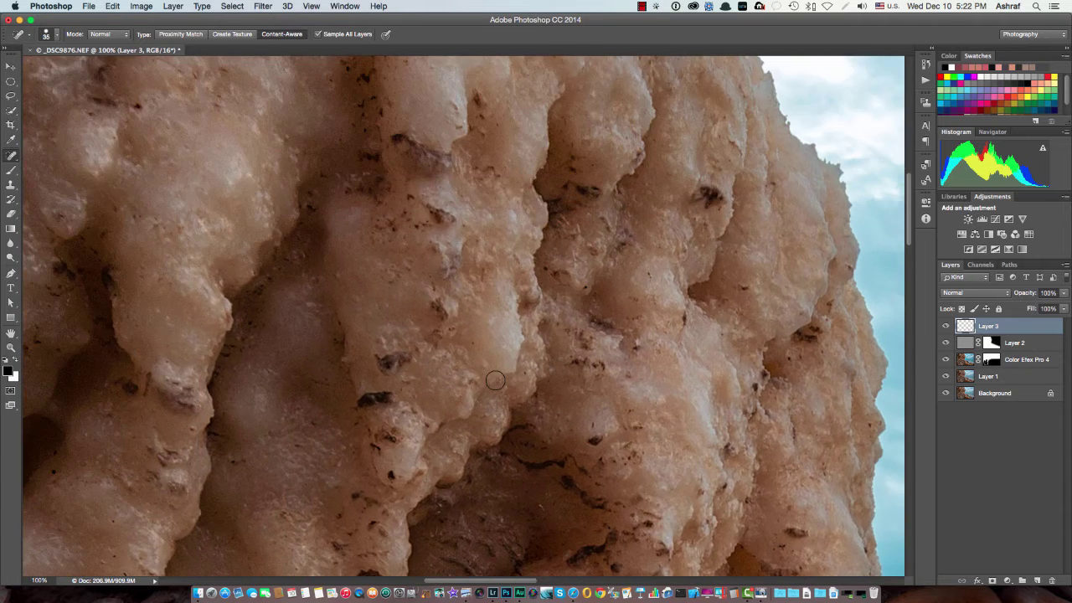
scroll(495, 381, right, 10)
scroll(495, 381, up, 5)
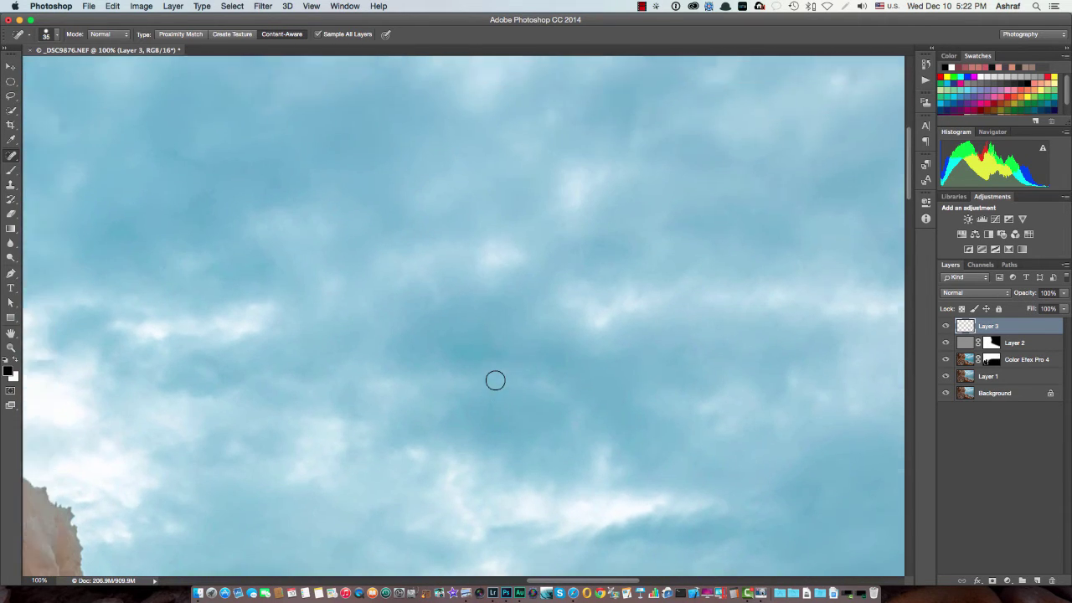
scroll(495, 381, up, 5)
scroll(495, 381, left, 3)
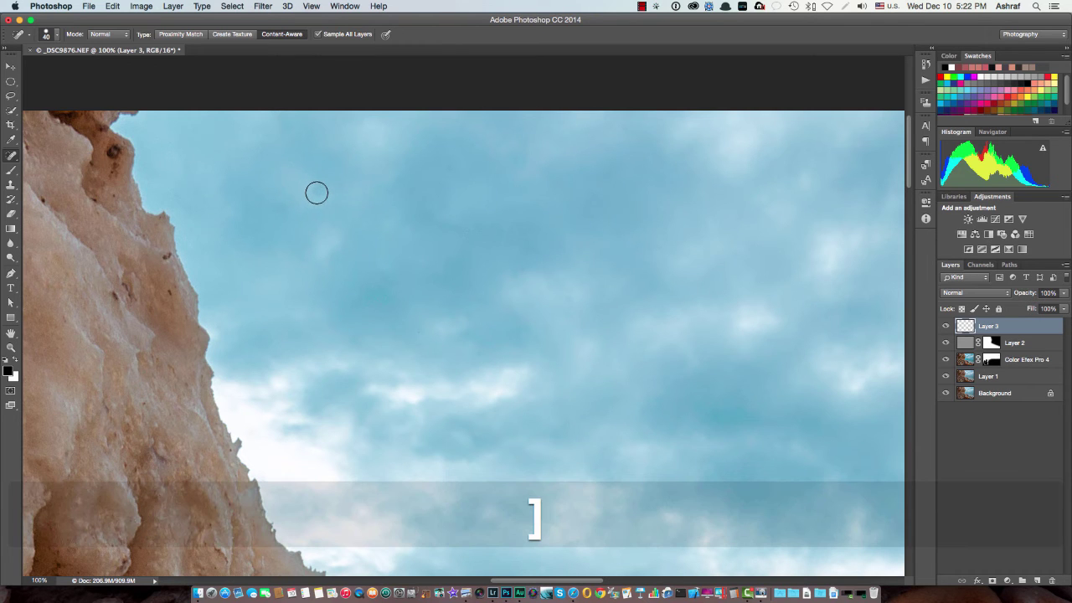
Remove the small dust spots from the clouds in the upper and middle sky with the content-aware Spot Healing Brush
scroll(402, 293, down, 3)
scroll(402, 293, right, 5)
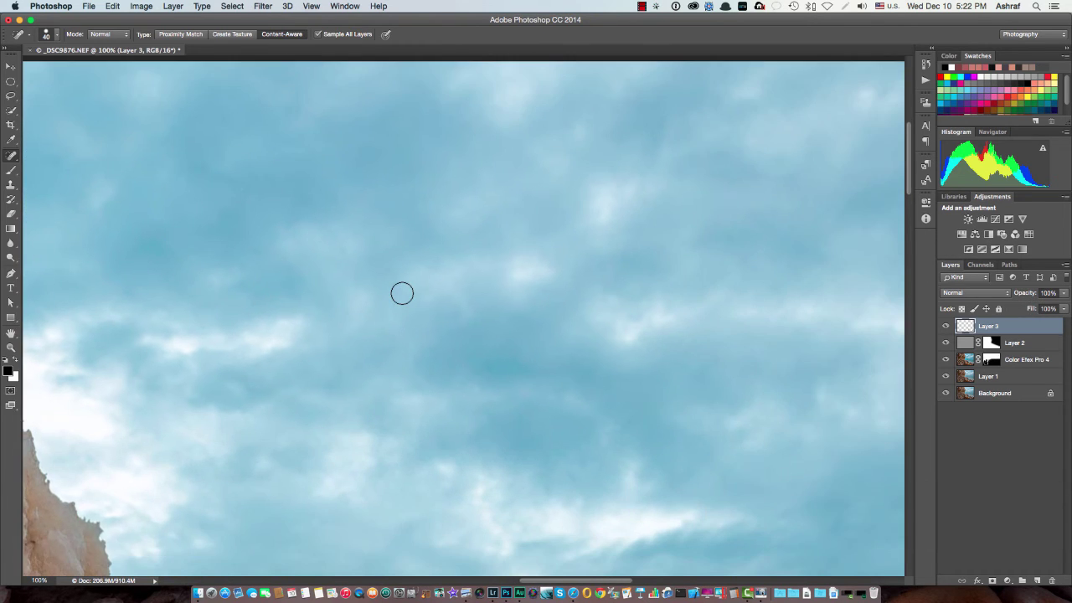
scroll(402, 294, right, 4)
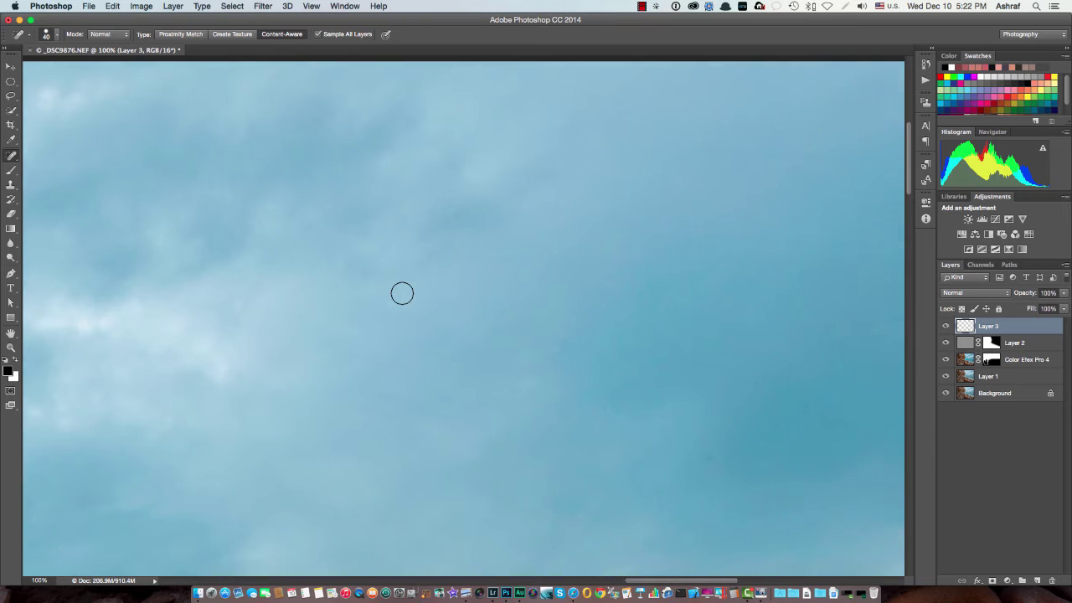
scroll(402, 293, up, 3)
scroll(402, 293, down, 3)
scroll(402, 293, right, 2)
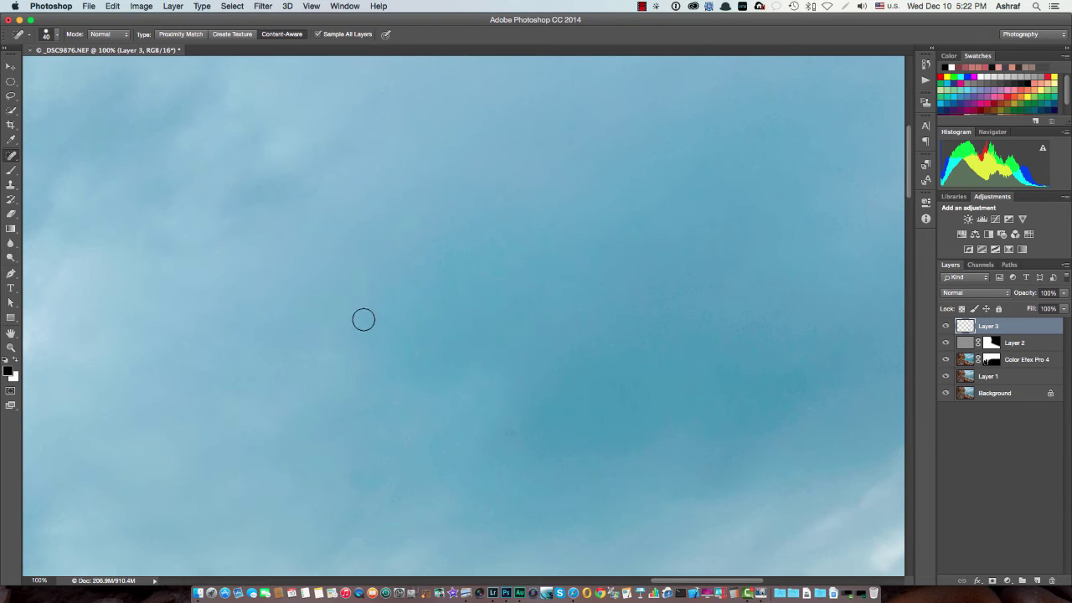
scroll(501, 324, right, 5)
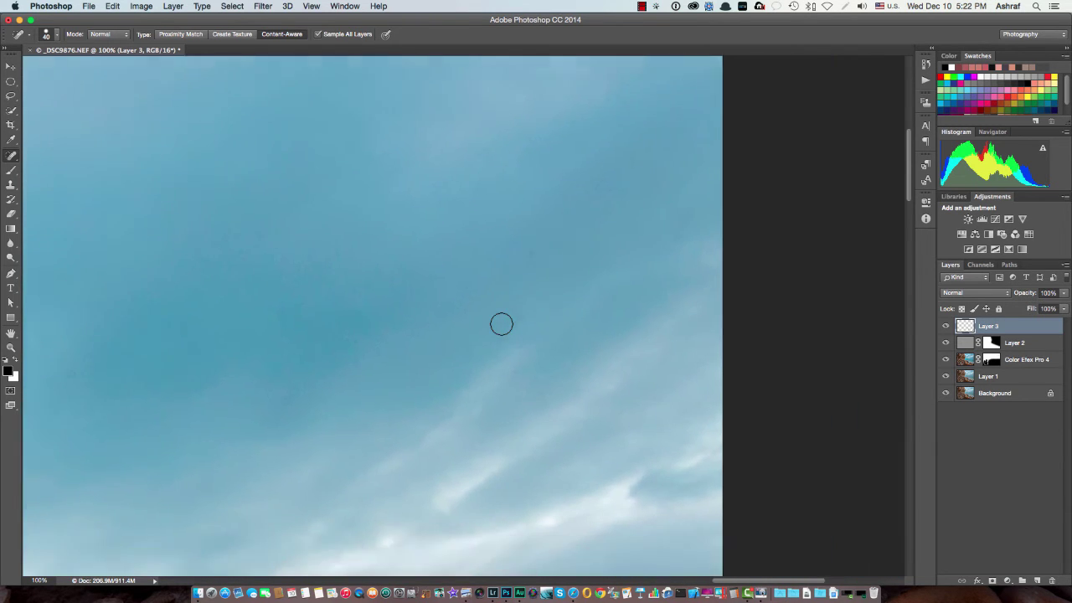
scroll(501, 325, left, 5)
scroll(501, 324, down, 3)
scroll(501, 324, left, 6)
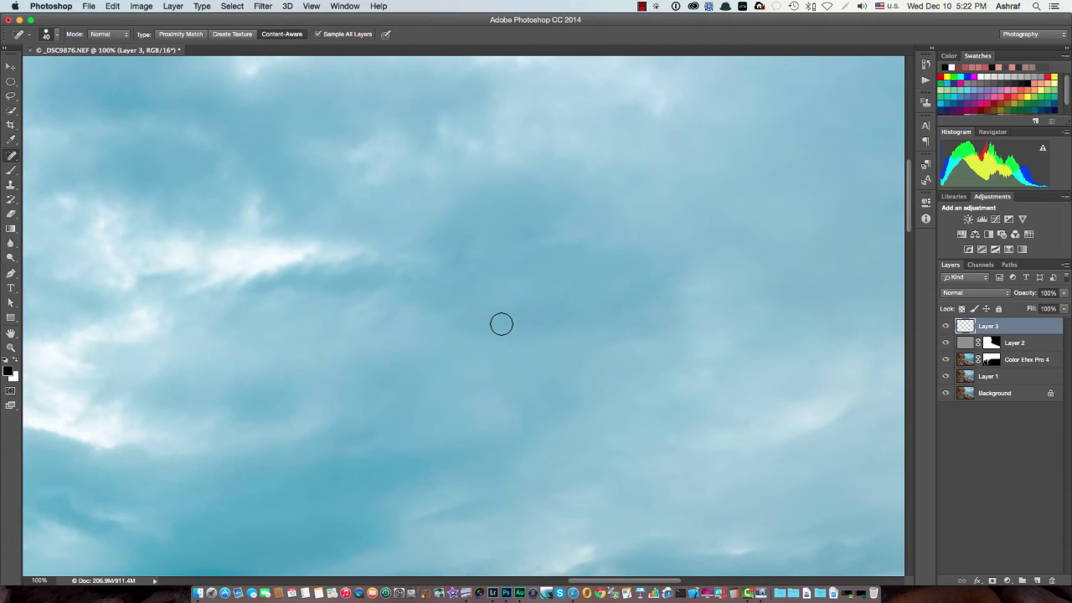
scroll(501, 324, down, 2)
scroll(501, 324, down, 2)
scroll(501, 324, right, 5)
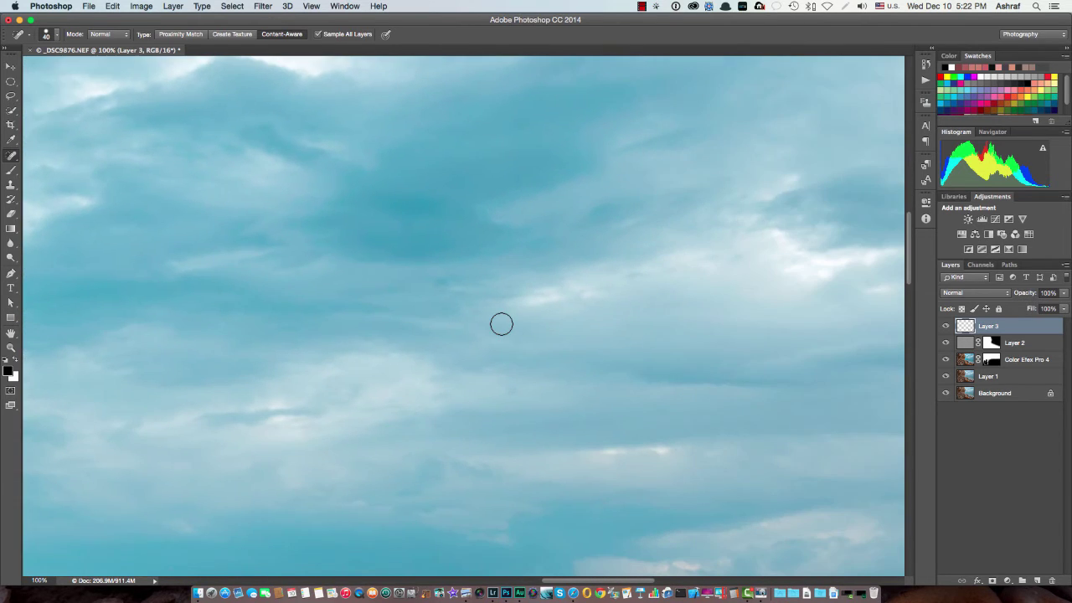
scroll(501, 324, down, 2)
click(340, 285)
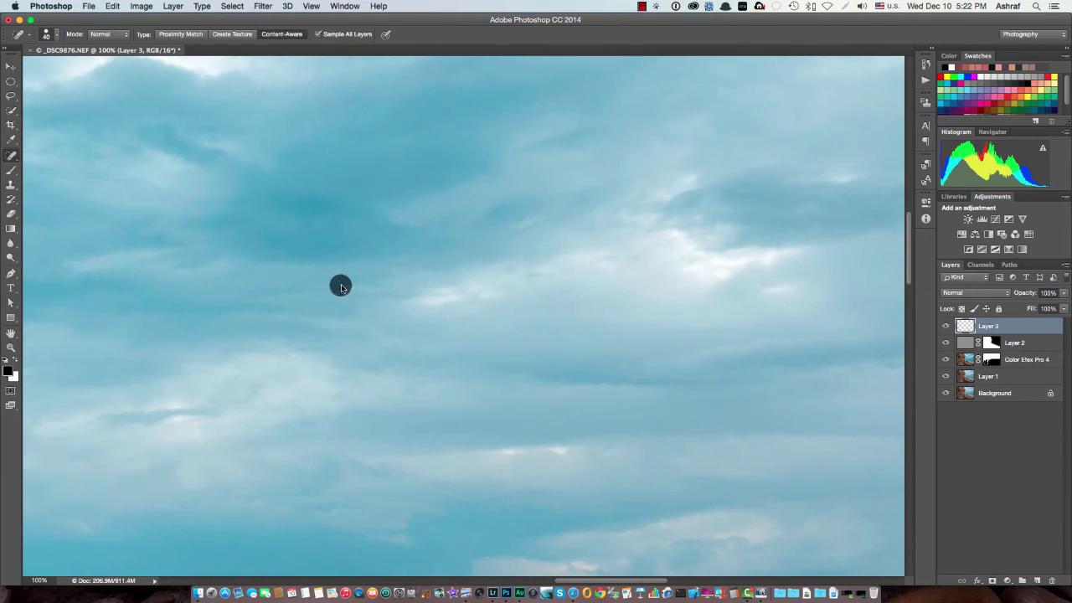
Heal the dark speck in the smooth clouds toward the photo's sea-side edge
scroll(512, 350, right, 4)
scroll(514, 349, right, 5)
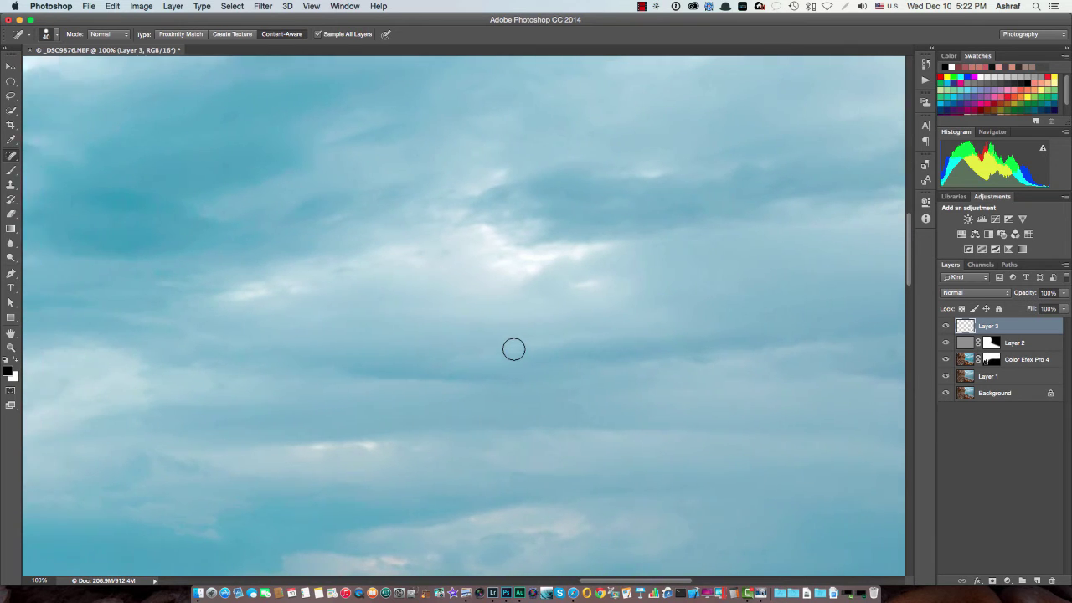
scroll(513, 349, left, 3)
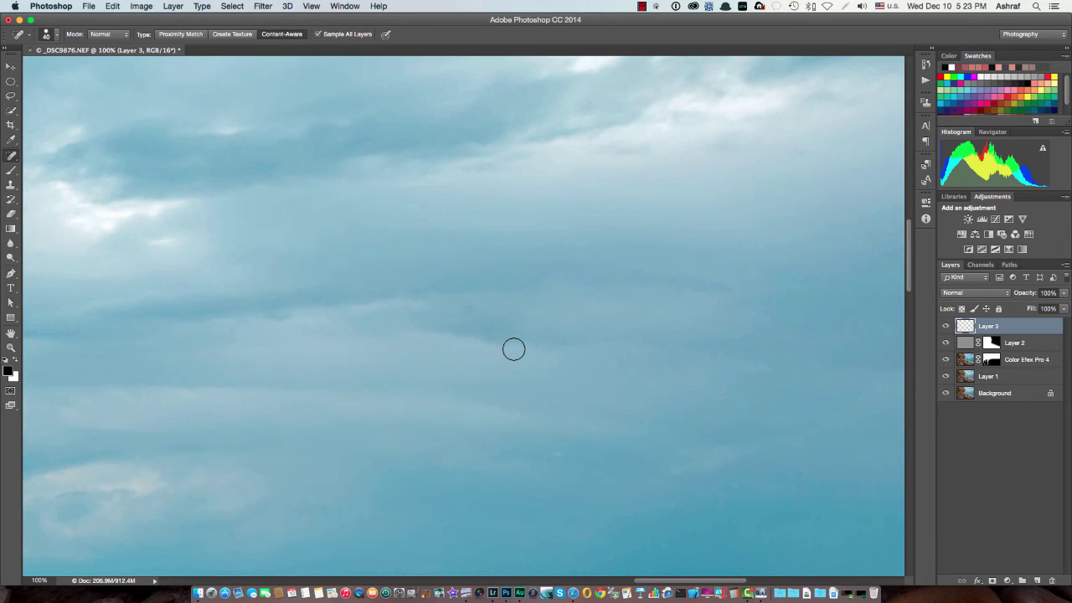
click(469, 309)
scroll(469, 309, down, 3)
scroll(469, 310, right, 5)
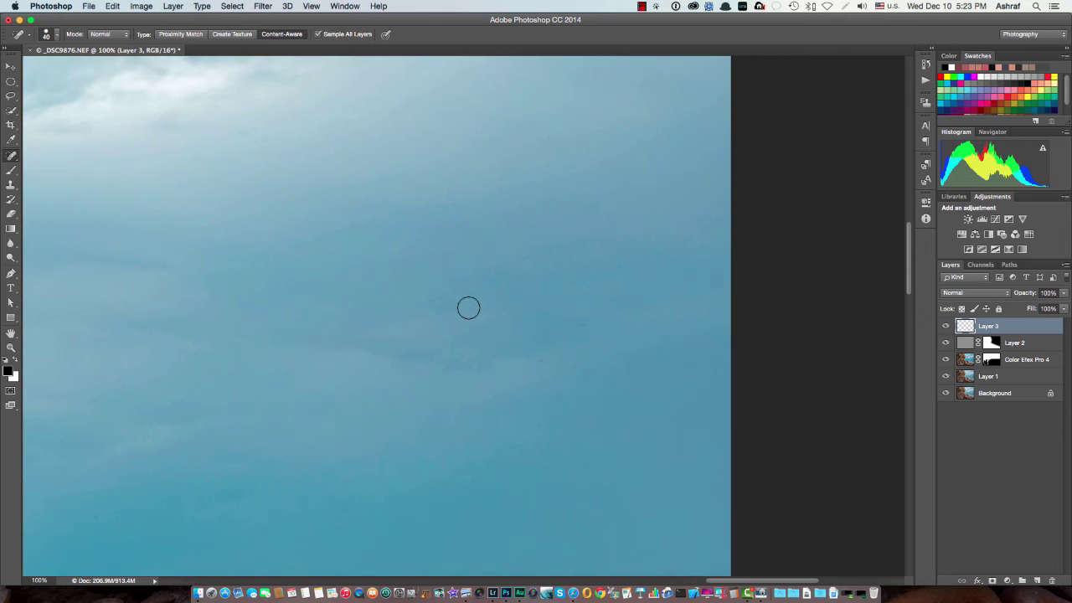
Heal the dust spot in the low sky just above the distant hills and check the surrounding horizon for others
scroll(469, 309, left, 3)
scroll(469, 308, down, 3)
scroll(470, 308, left, 5)
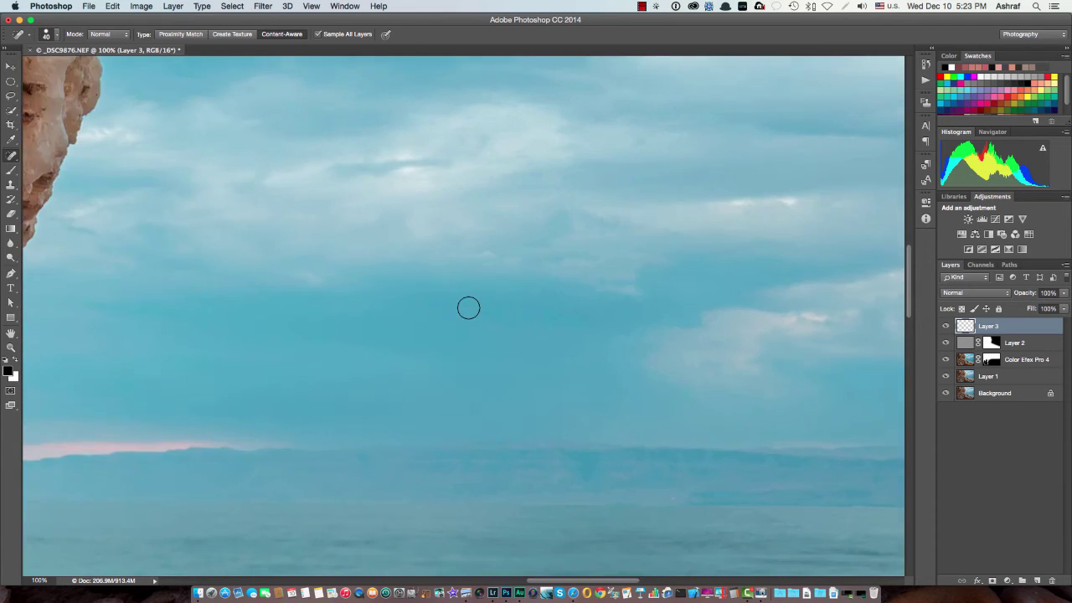
scroll(469, 308, right, 3)
click(450, 371)
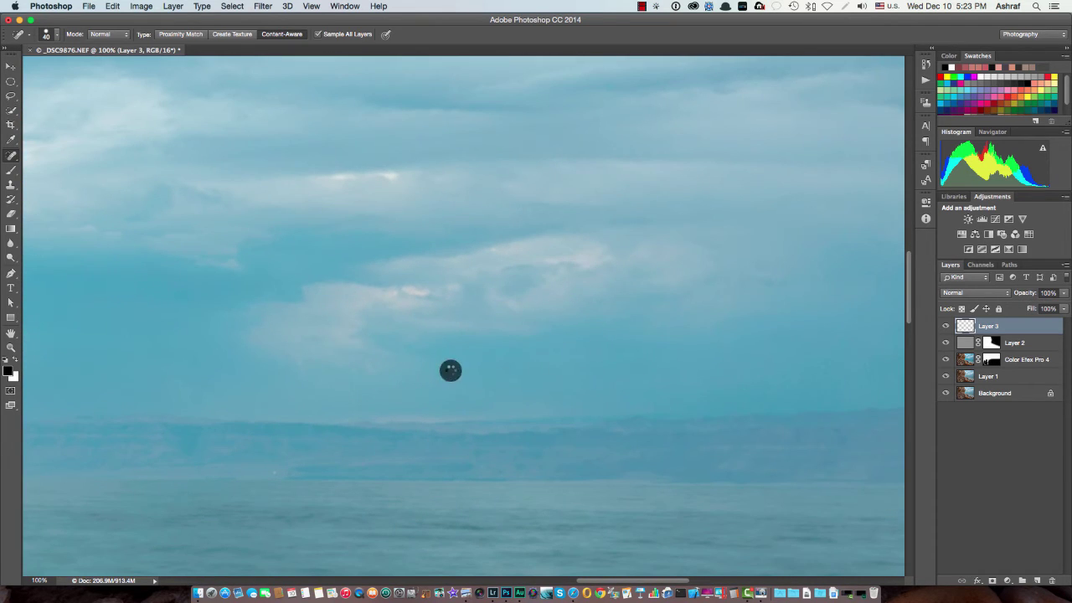
scroll(327, 323, left, 3)
scroll(327, 323, up, 2)
scroll(328, 322, up, 2)
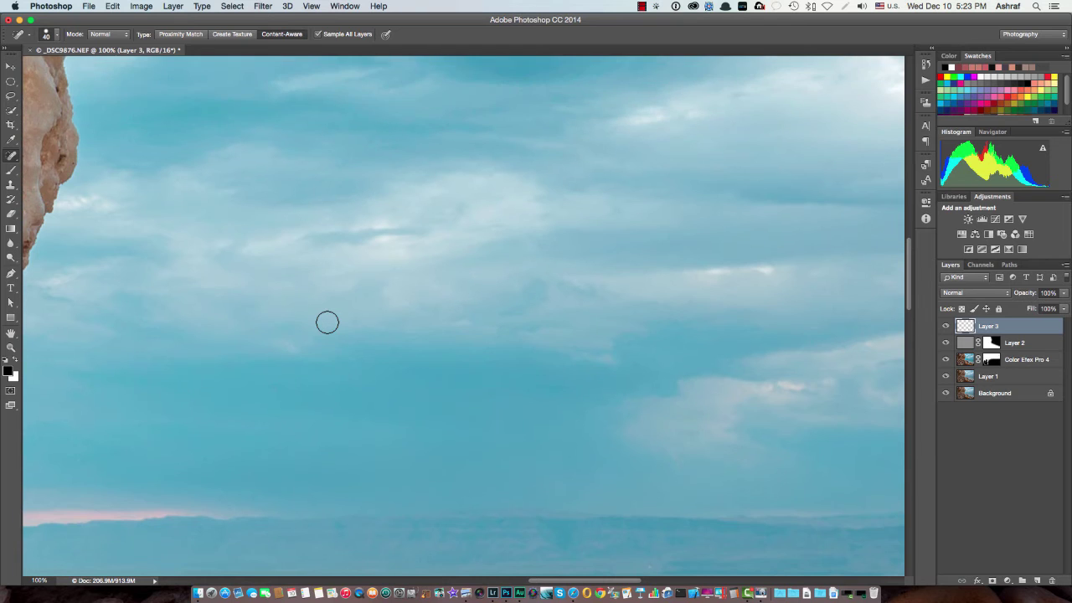
scroll(328, 322, left, 4)
scroll(327, 322, down, 3)
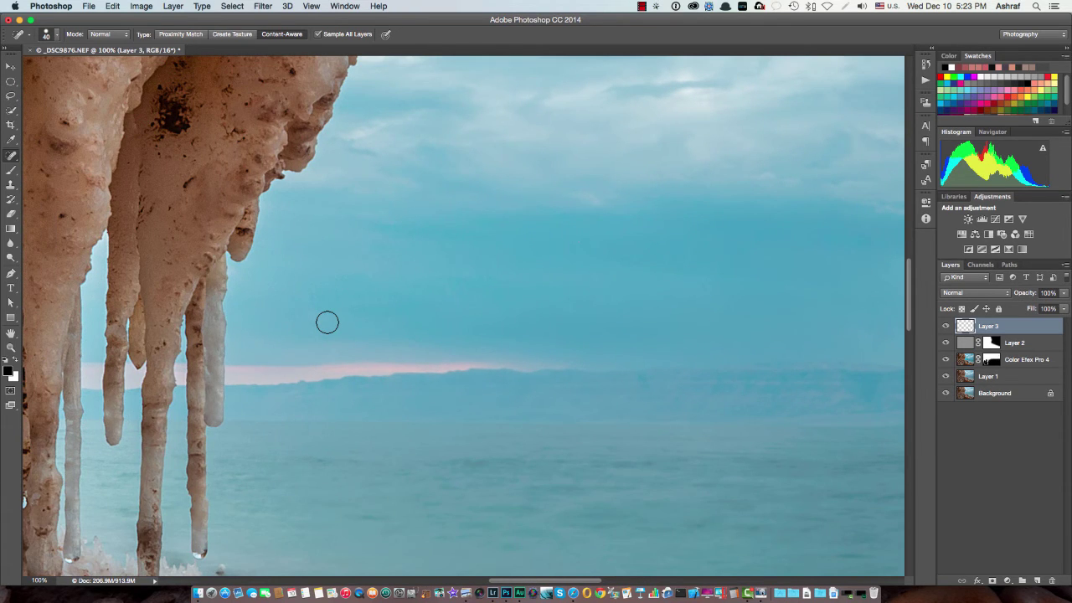
Save and close the retouched photo, then quit Photoshop to return to Lightroom
key(super+0)
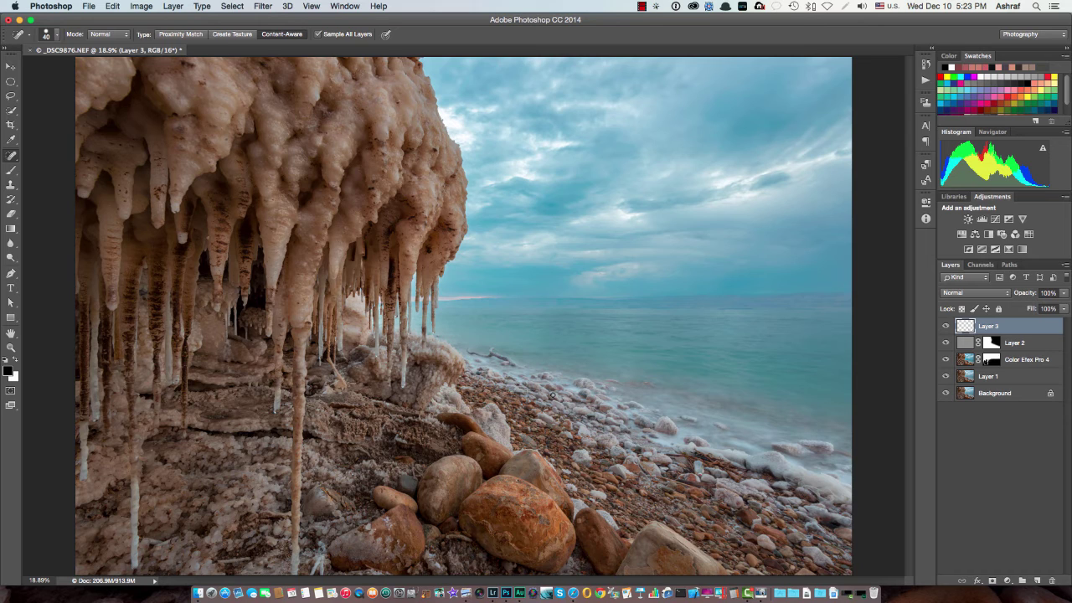
key(super+s)
key(super+w)
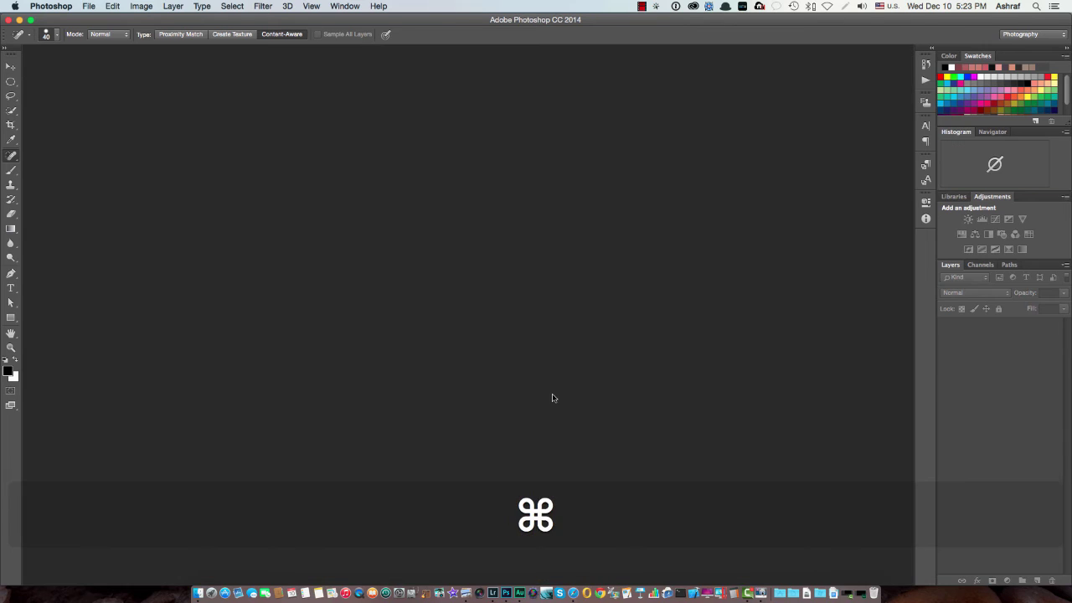
key(super+q)
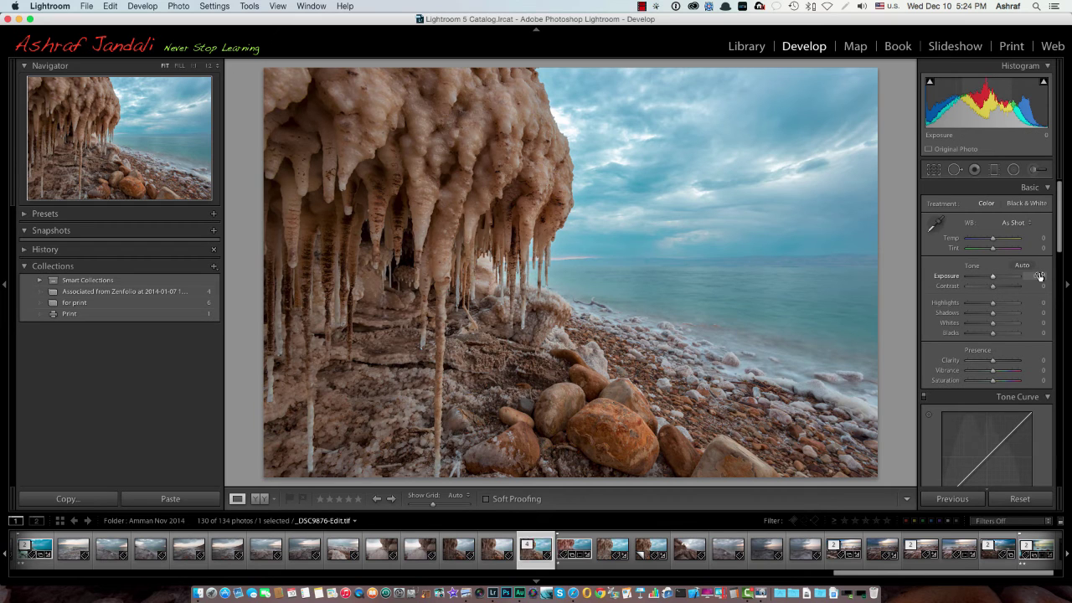
Lower the photo's overall Exposure to -0.50 and prepare an inverted Radial Filter with Exposure 0.80
drag(1039, 276, 1036, 276)
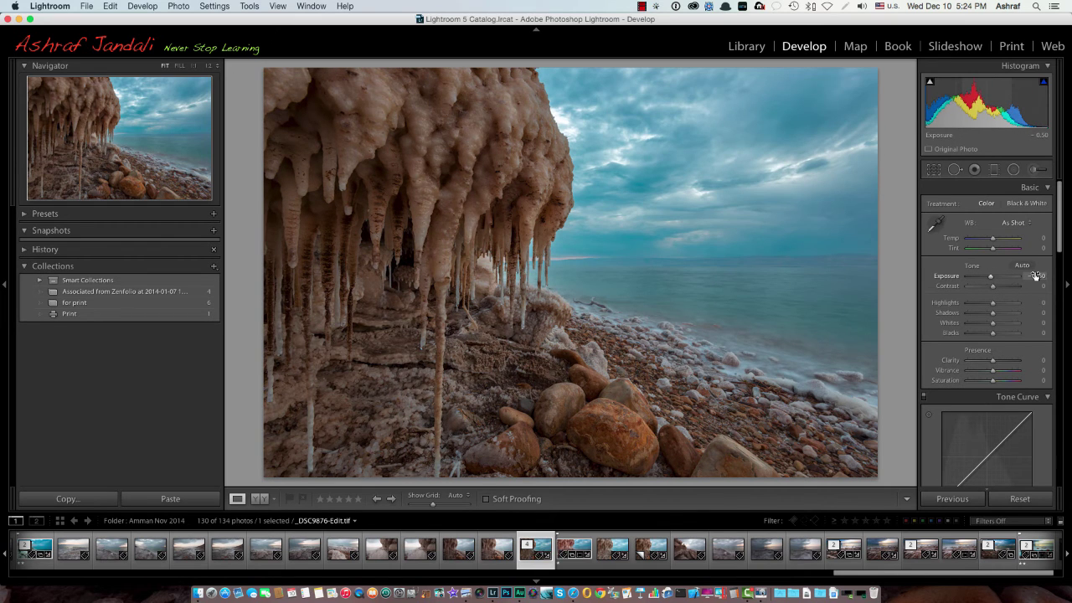
click(1014, 171)
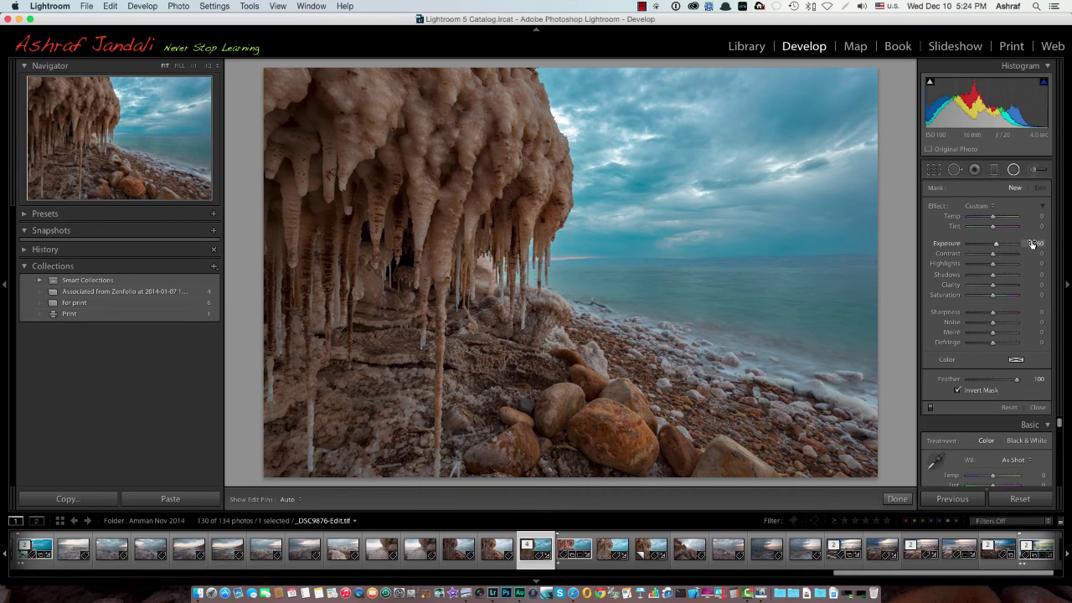
drag(1030, 240, 1034, 242)
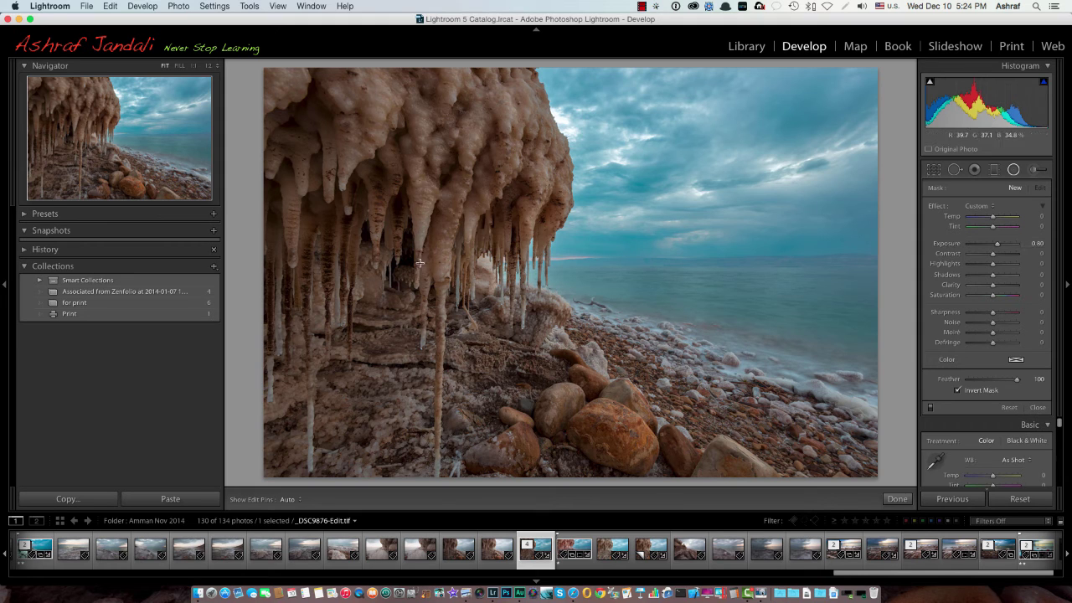
Place the radial filter centred on the rock formation, narrow it on the sea side, compare its effect on and off, and finish
drag(292, 88, 584, 343)
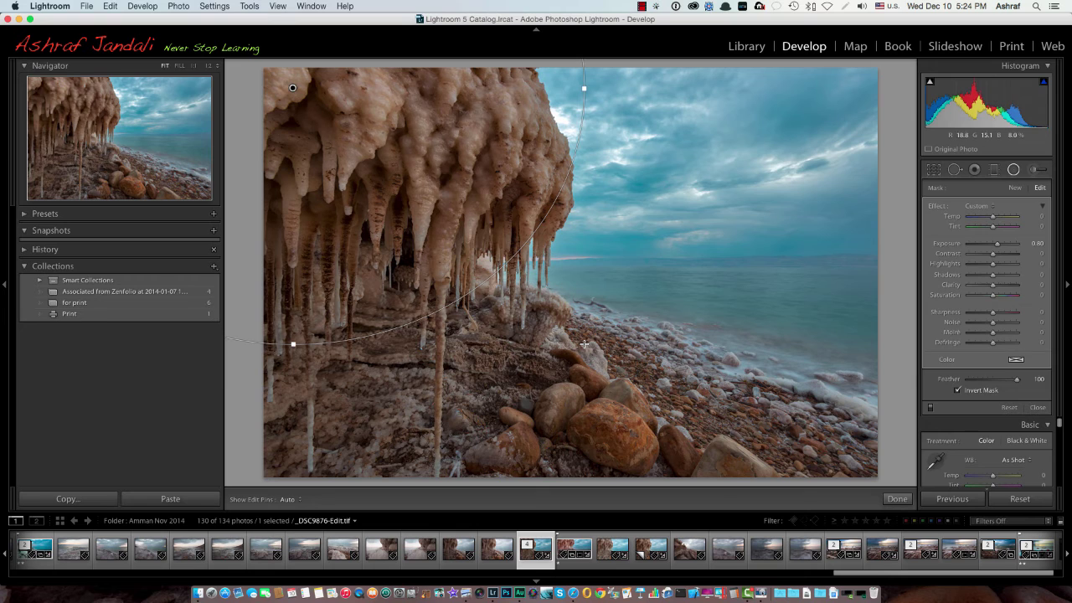
drag(293, 88, 476, 213)
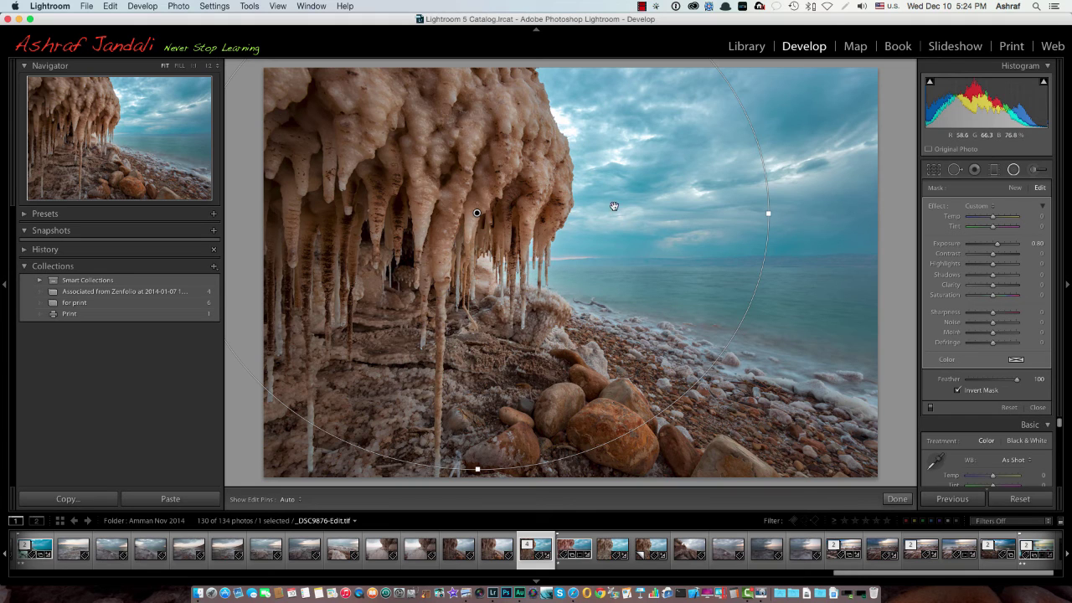
drag(475, 214, 384, 210)
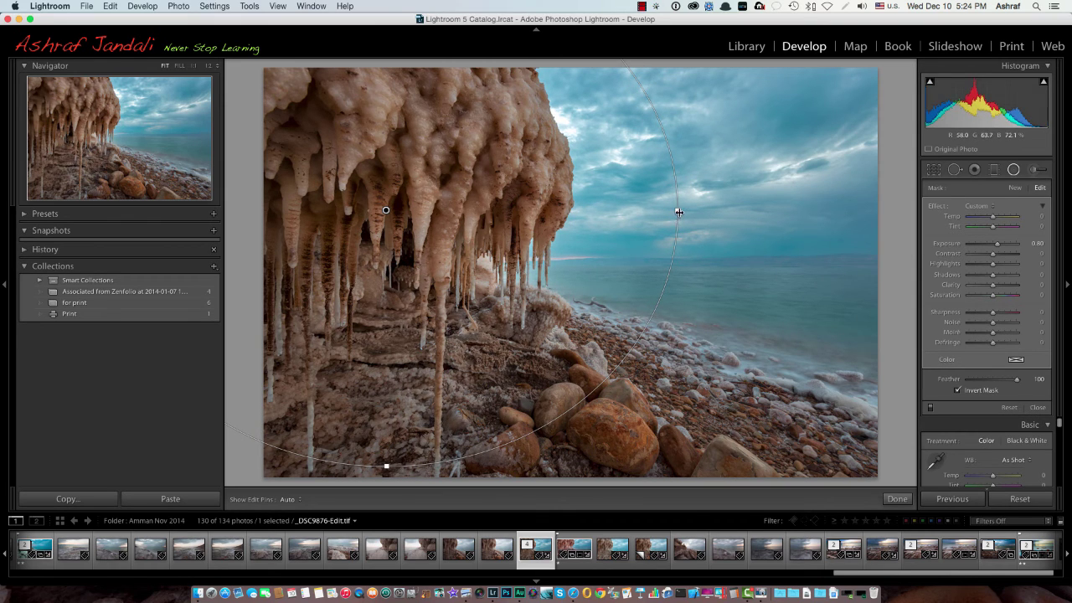
drag(677, 210, 624, 212)
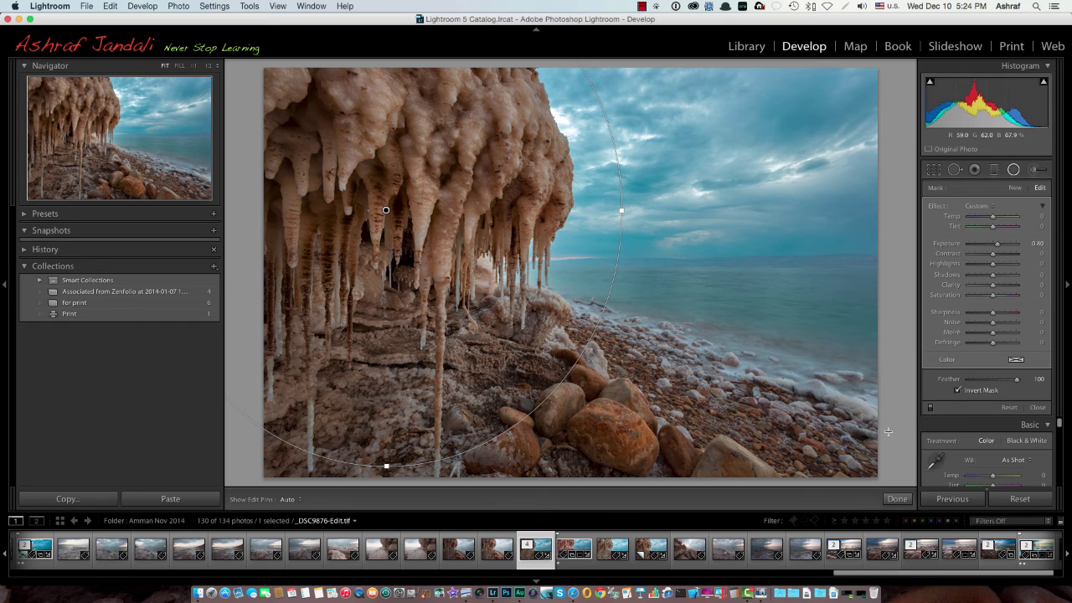
click(931, 410)
click(931, 410)
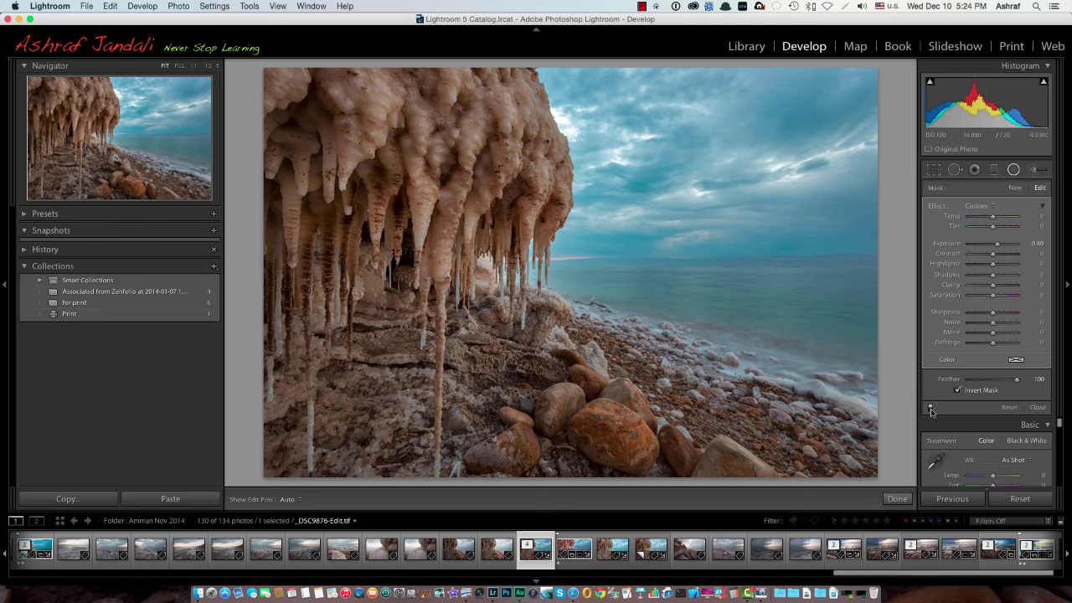
click(893, 499)
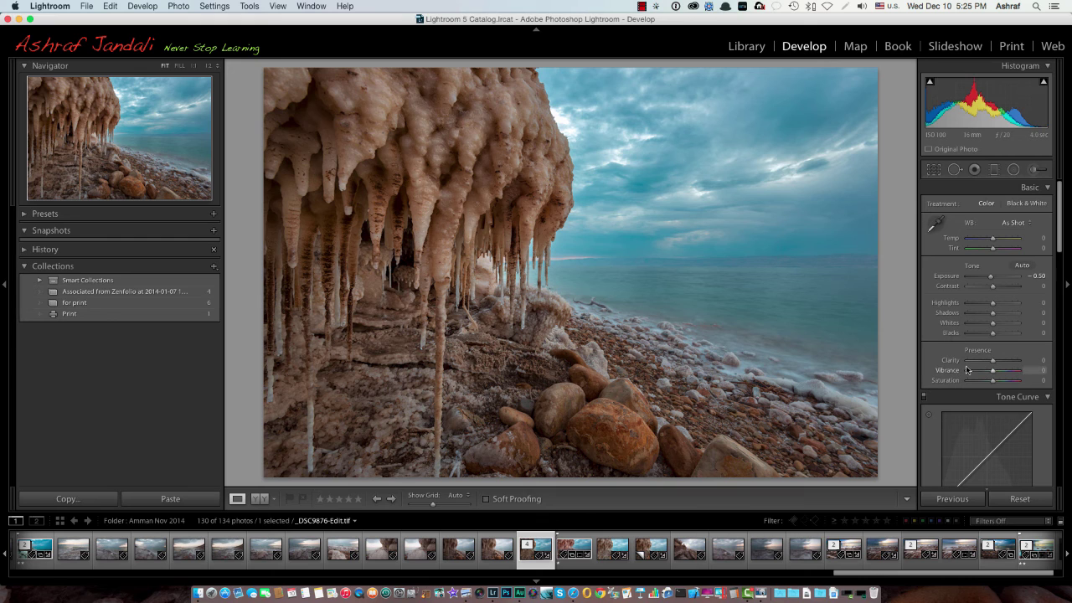
Set the Post-Crop Vignetting Amount to -13 with Highlight Priority style and compare the photo with its Before view
scroll(968, 370, down, 15)
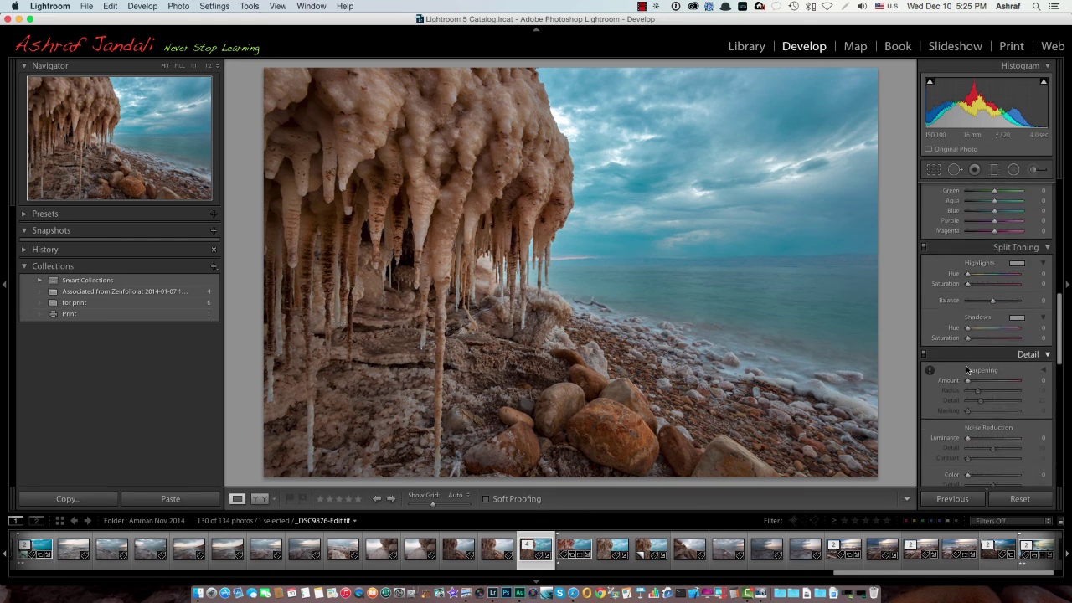
scroll(967, 370, down, 15)
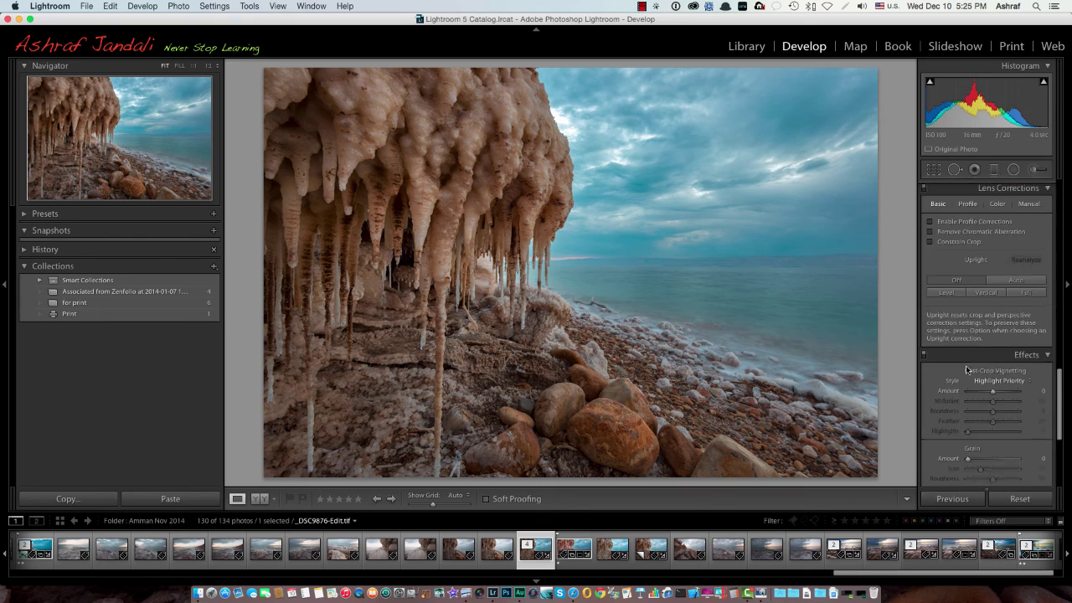
scroll(968, 371, down, 3)
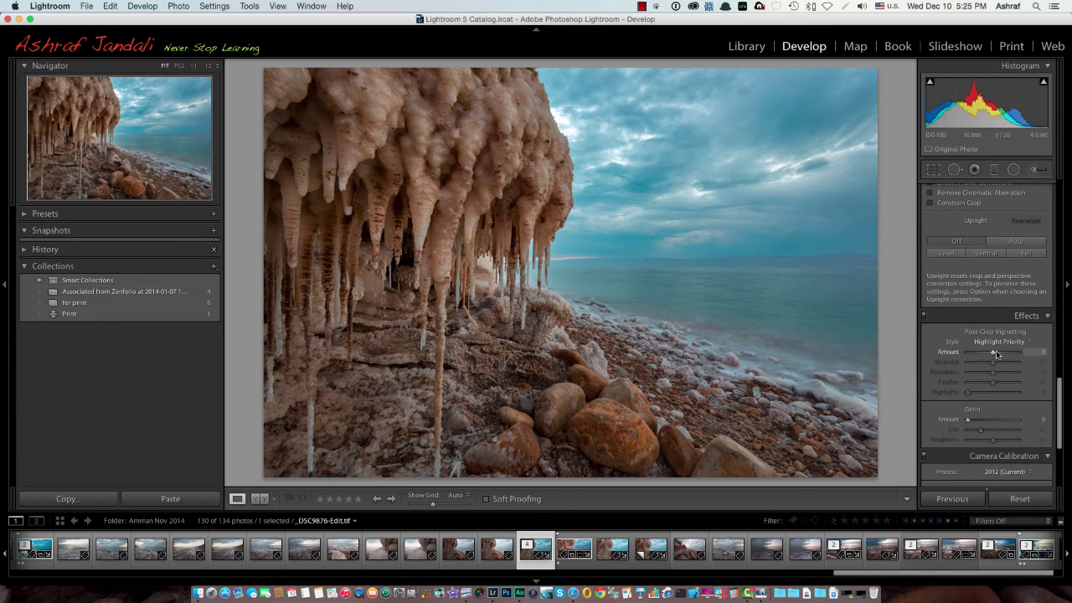
drag(994, 355, 989, 355)
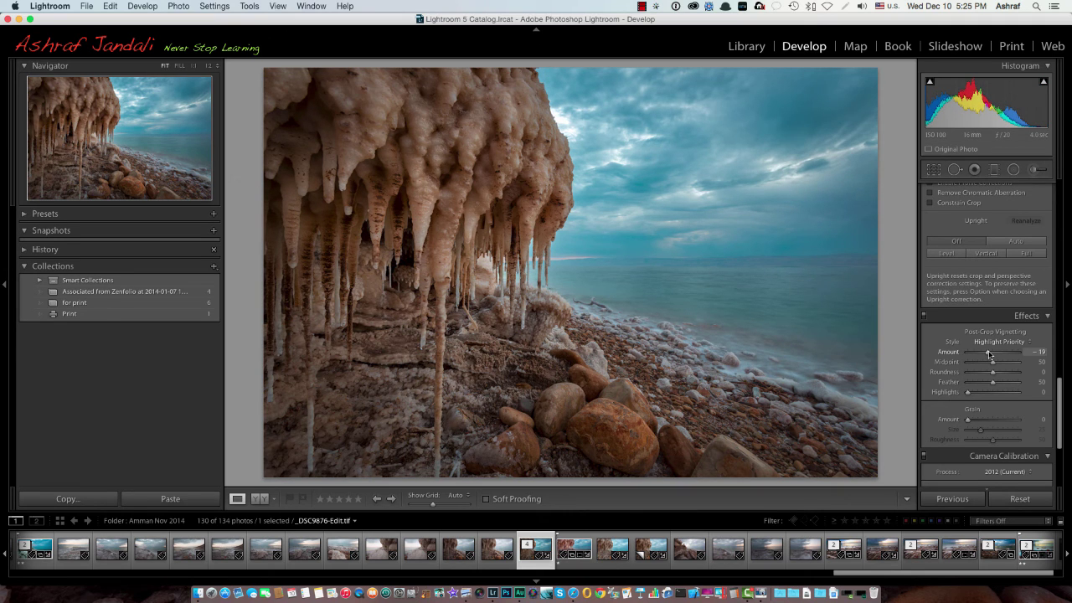
drag(989, 355, 991, 355)
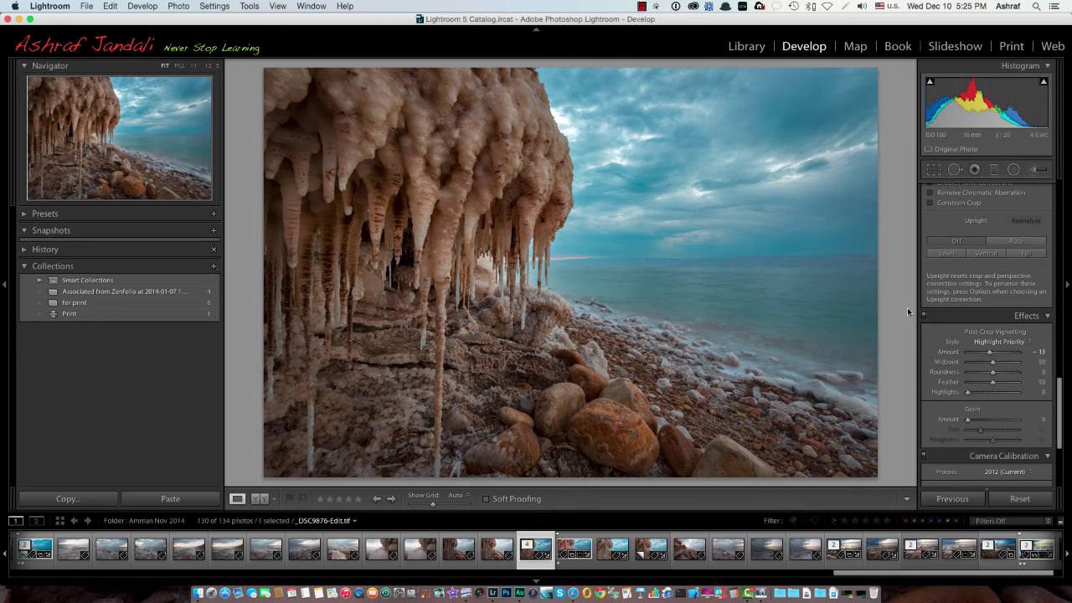
key(backslash)
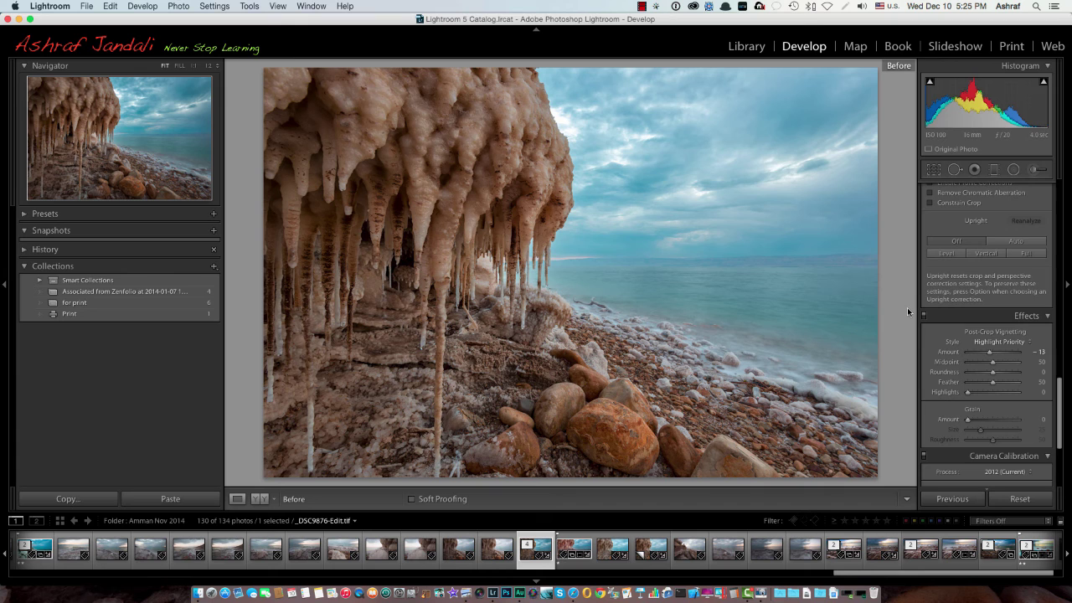
key(backslash)
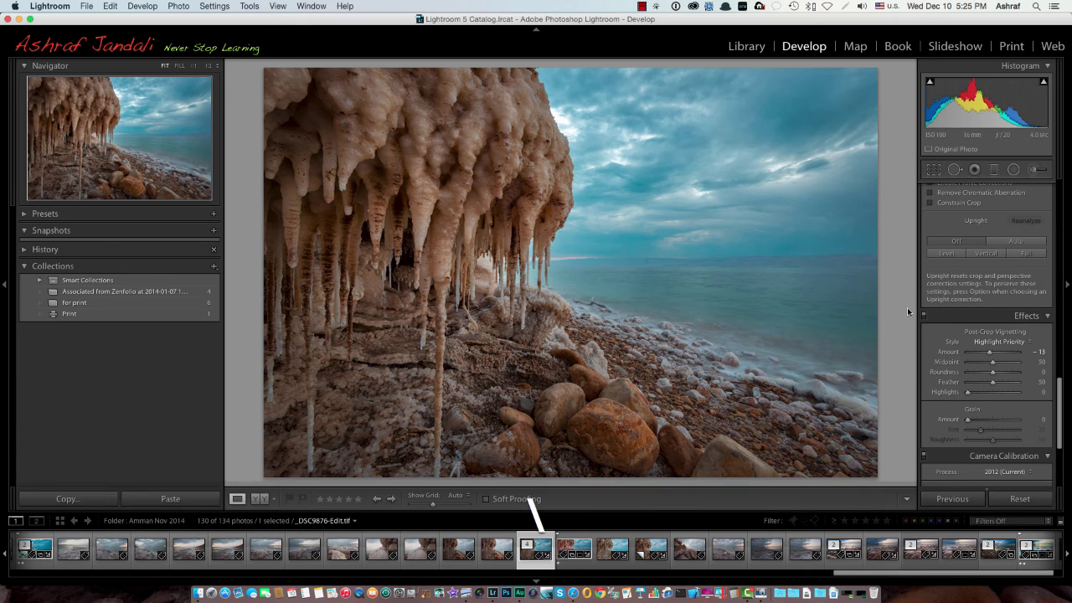